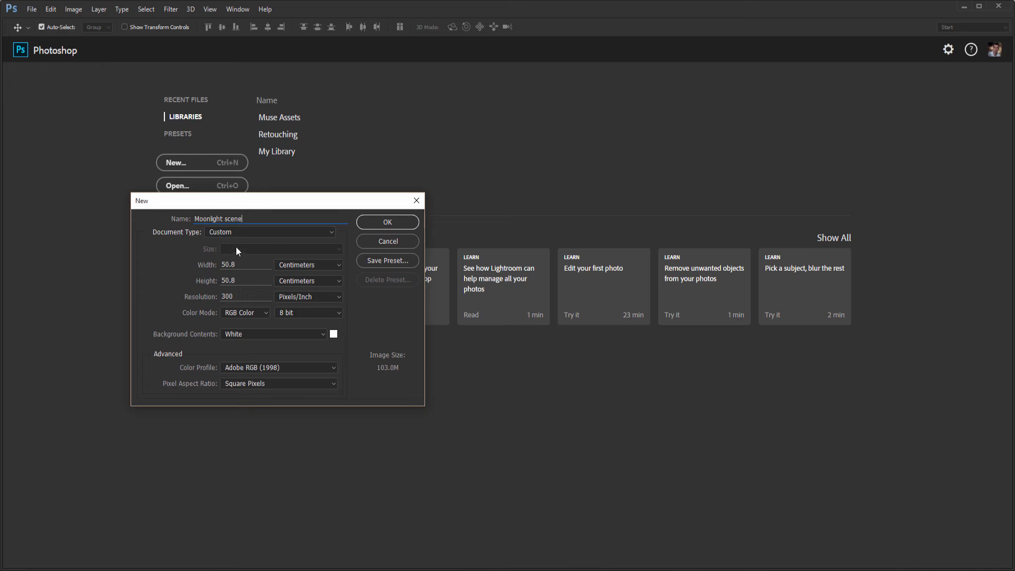
left_click(286, 266)
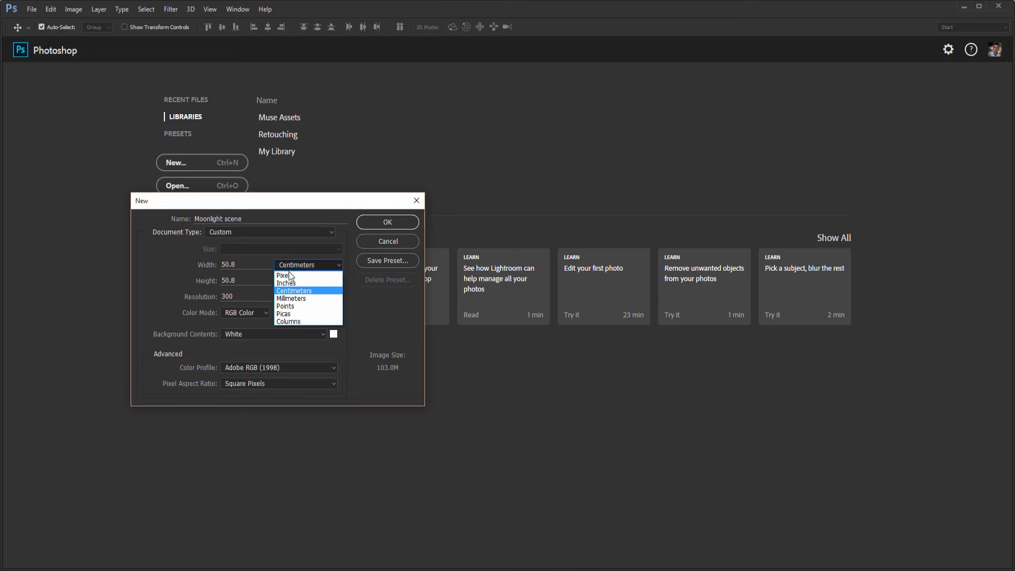
left_click(289, 296)
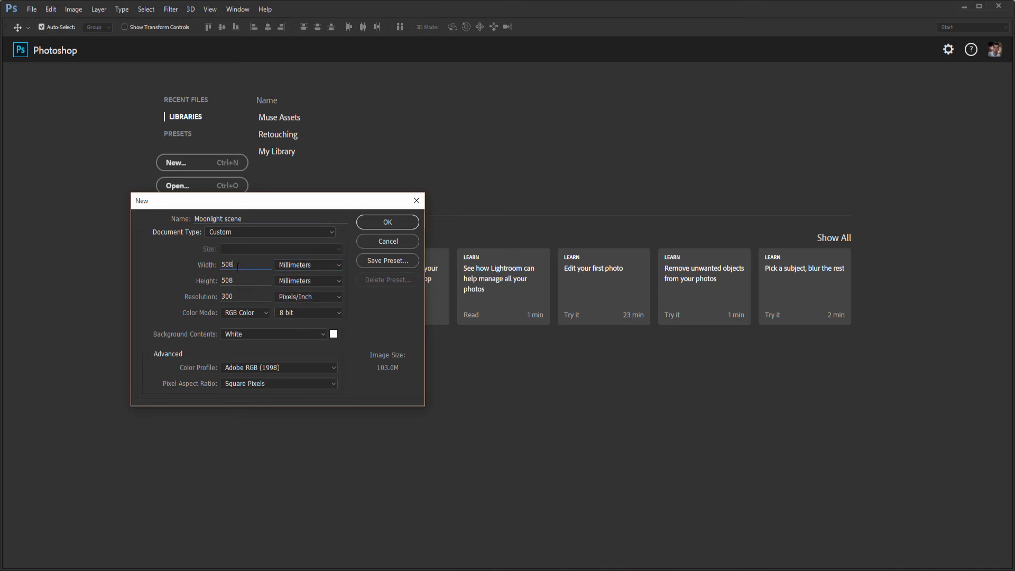
left_click(209, 265)
type("6000")
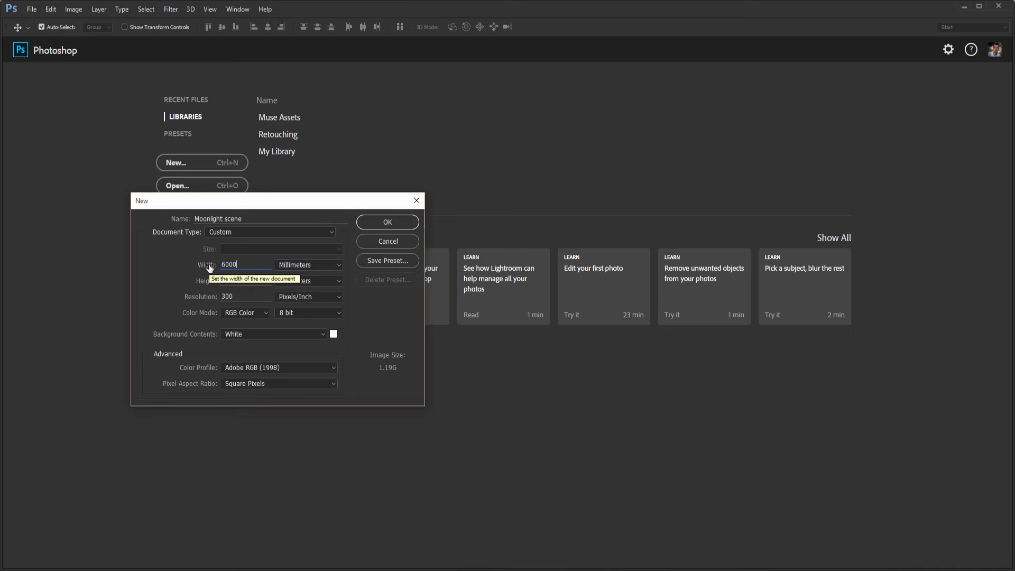
Create the Moonlight scene document at 6000 by 6000 pixels with a resolution of 300 pixels/inch
left_click(291, 266)
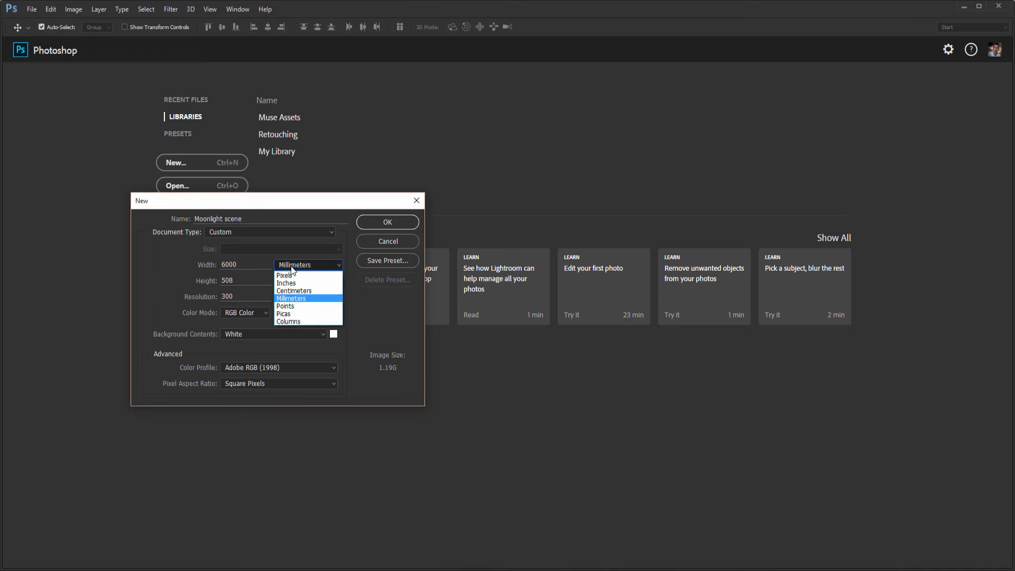
left_click(291, 275)
left_click(209, 266)
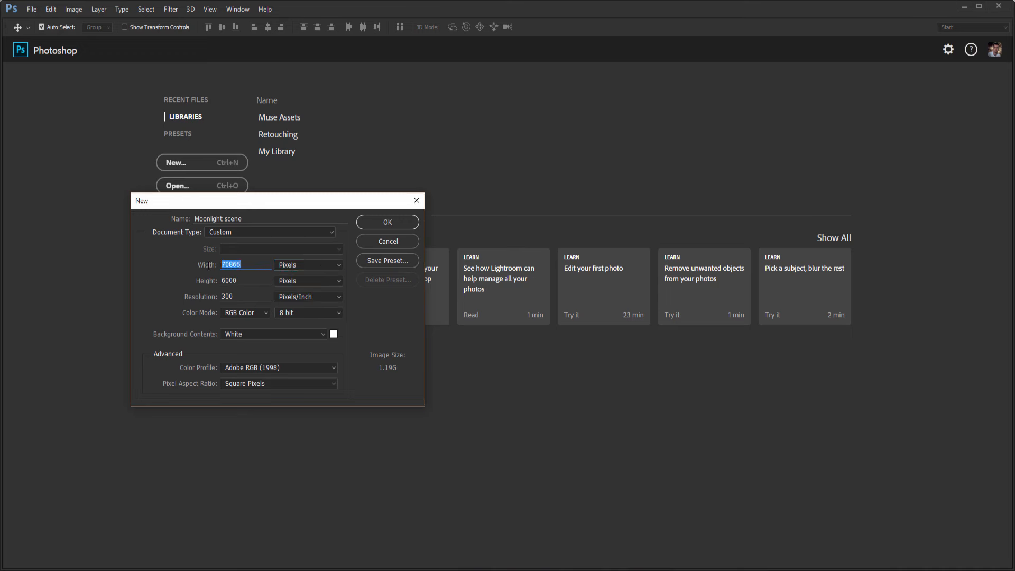
type("6000")
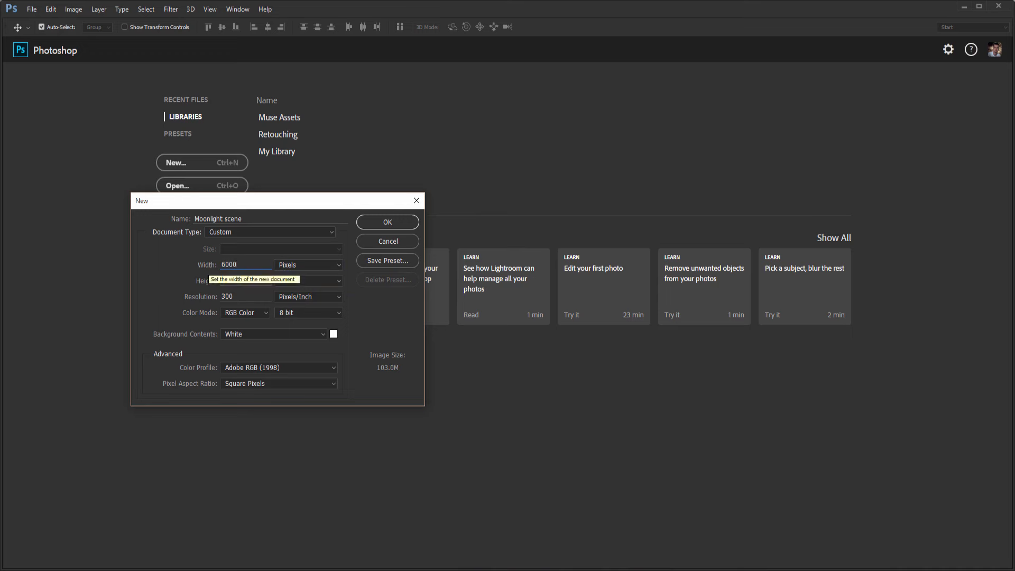
left_click(248, 281)
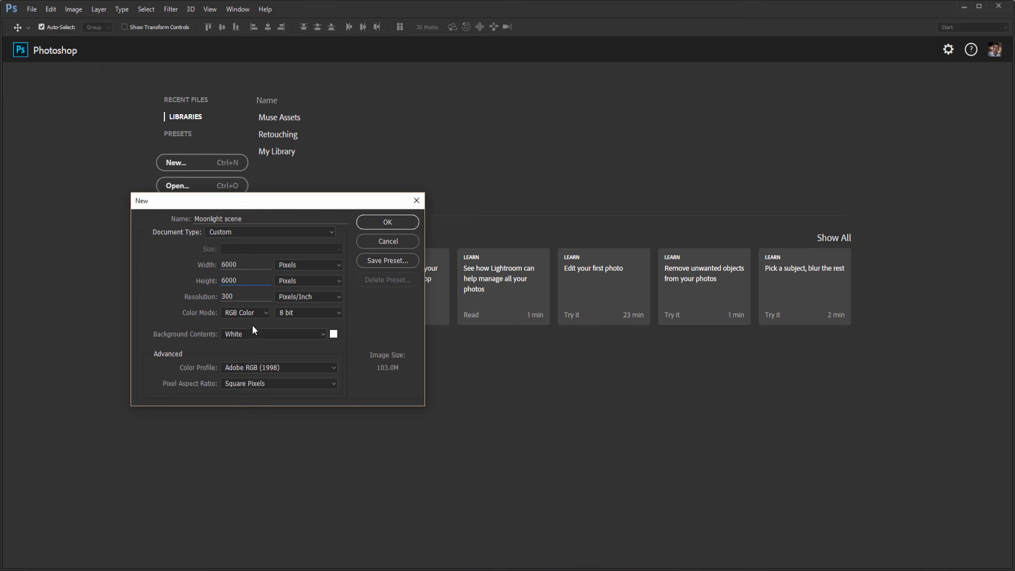
left_click_drag(251, 299, 221, 301)
left_click(372, 226)
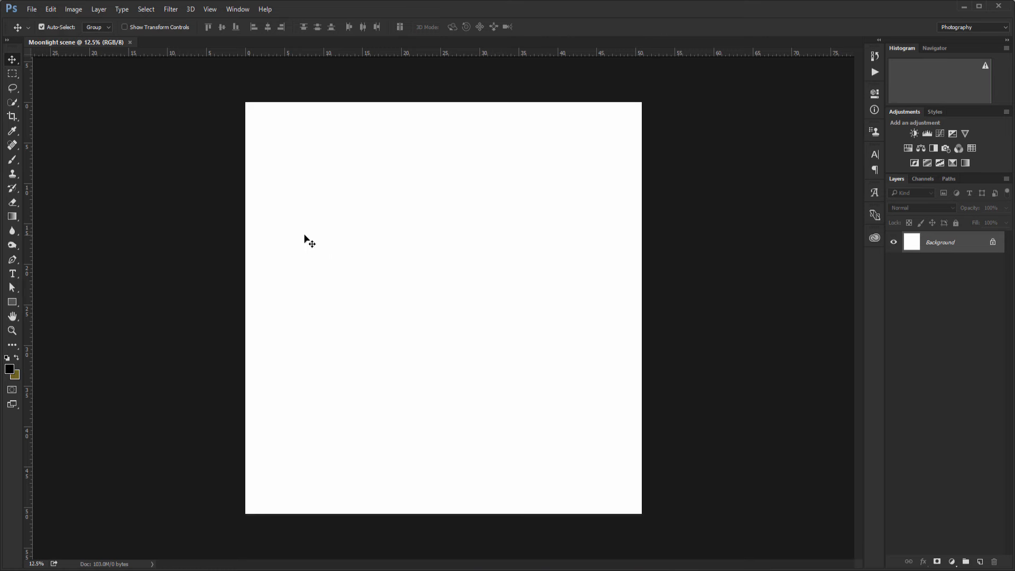
Choose the Gradient tool and accept its custom pale-orange to deep-orange gradient
left_click(15, 216)
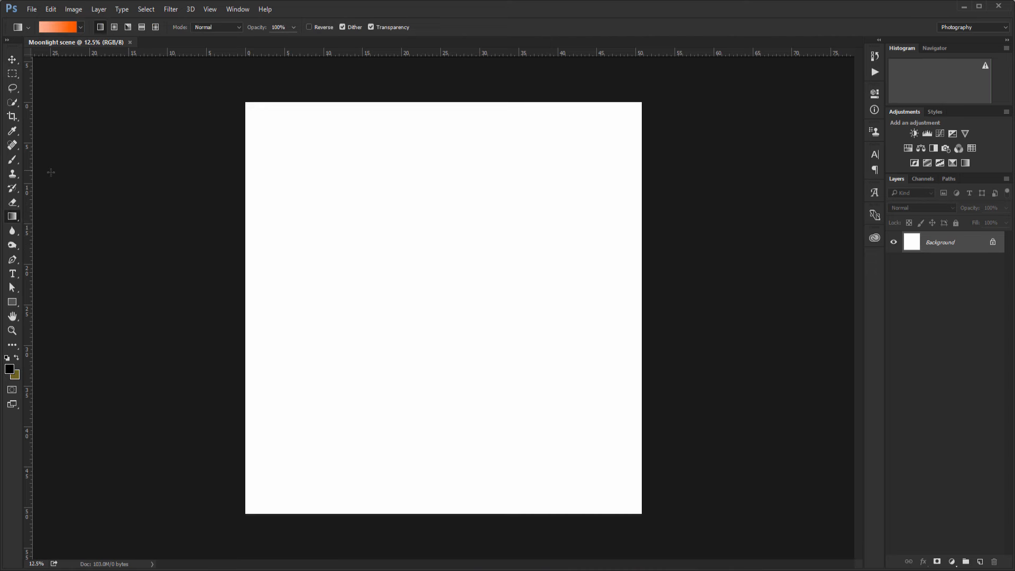
left_click(60, 29)
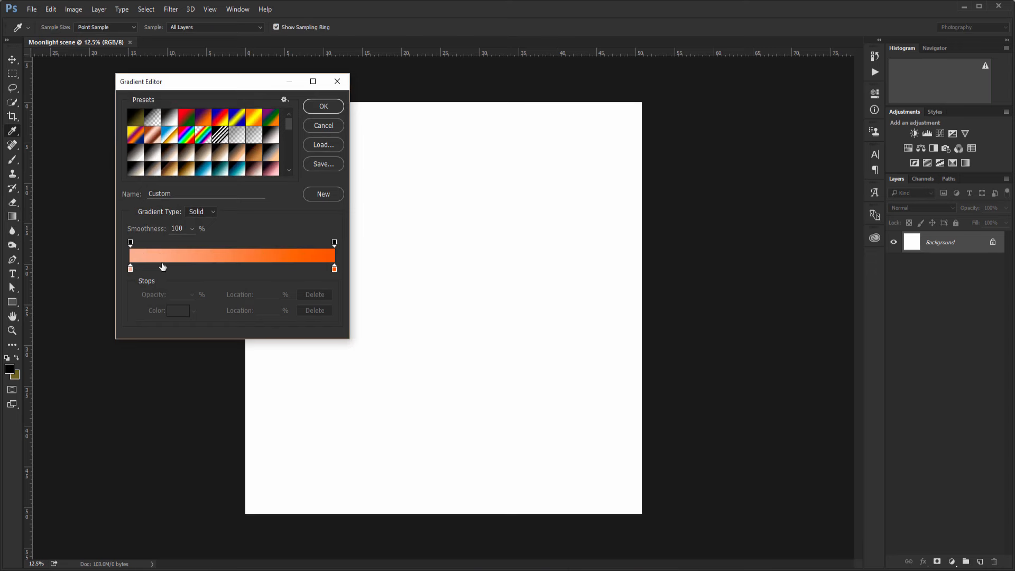
left_click(322, 108)
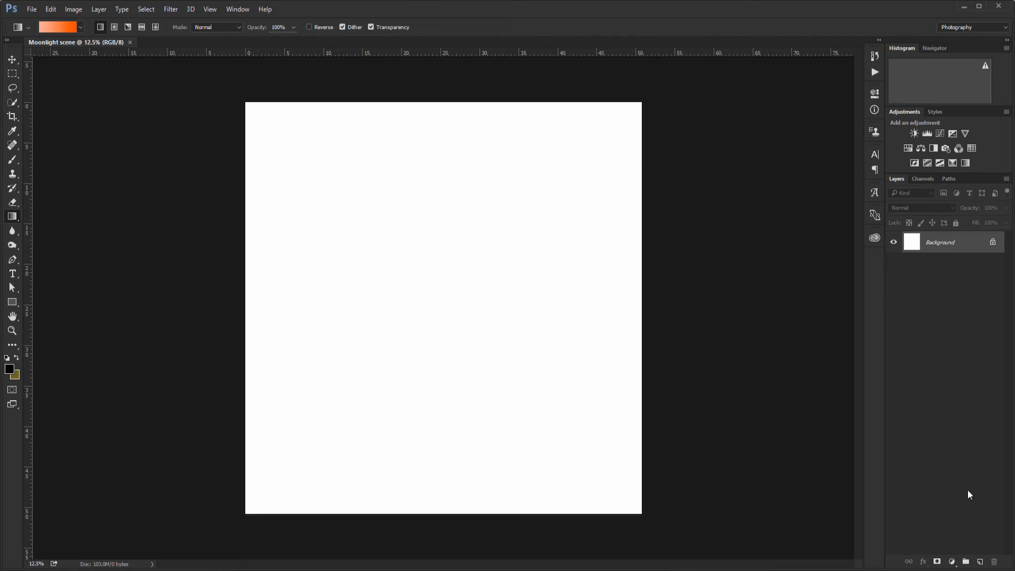
Add a new layer named Background and delete the original white background layer
left_click(980, 562)
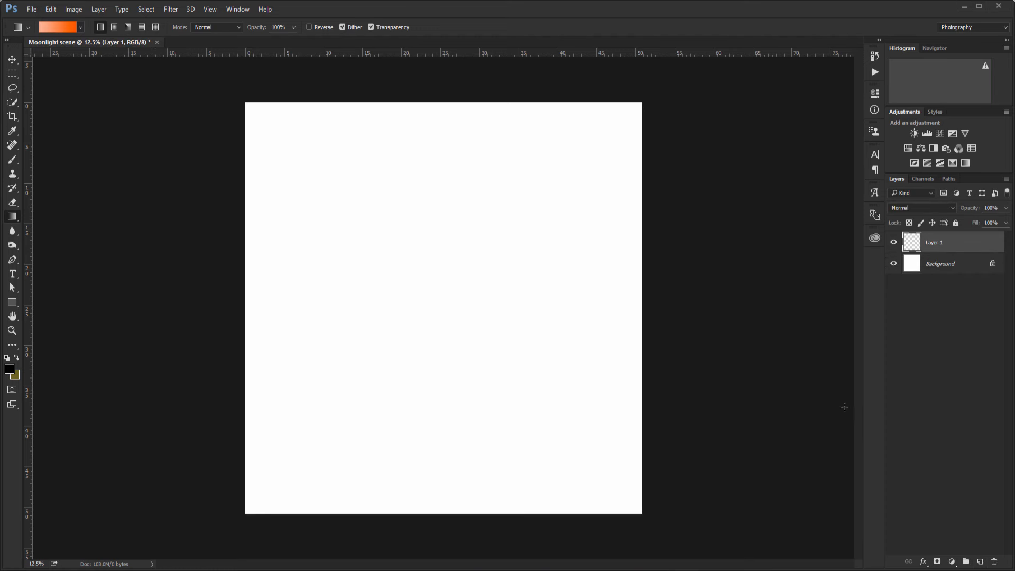
double_click(938, 244)
type("Background")
key("Return")
left_click(918, 273)
key("Delete")
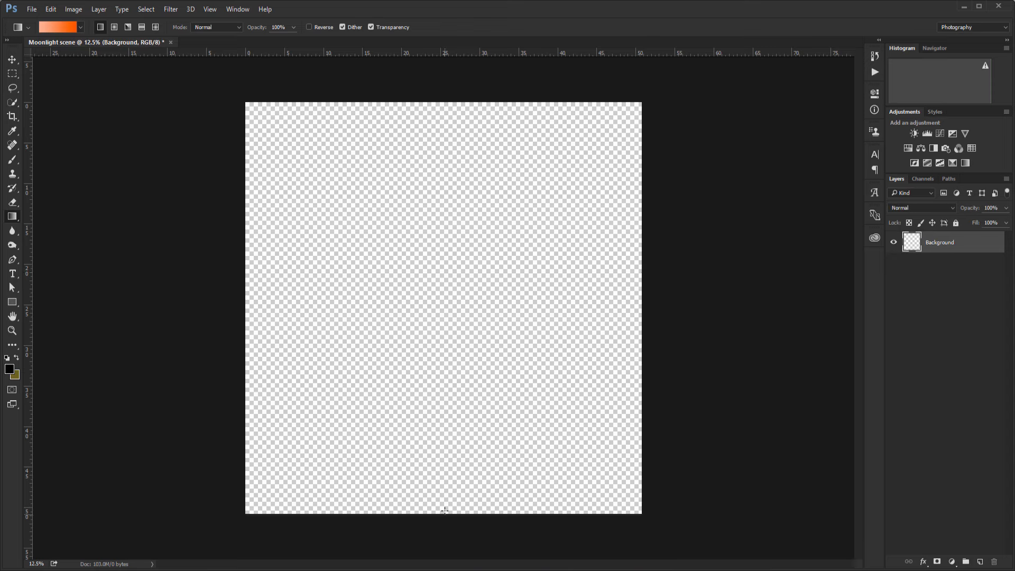
Fill the Background layer with a vertical gradient, pale orange at the canvas bottom and deep orange at its top
left_click_drag(445, 513, 437, 105)
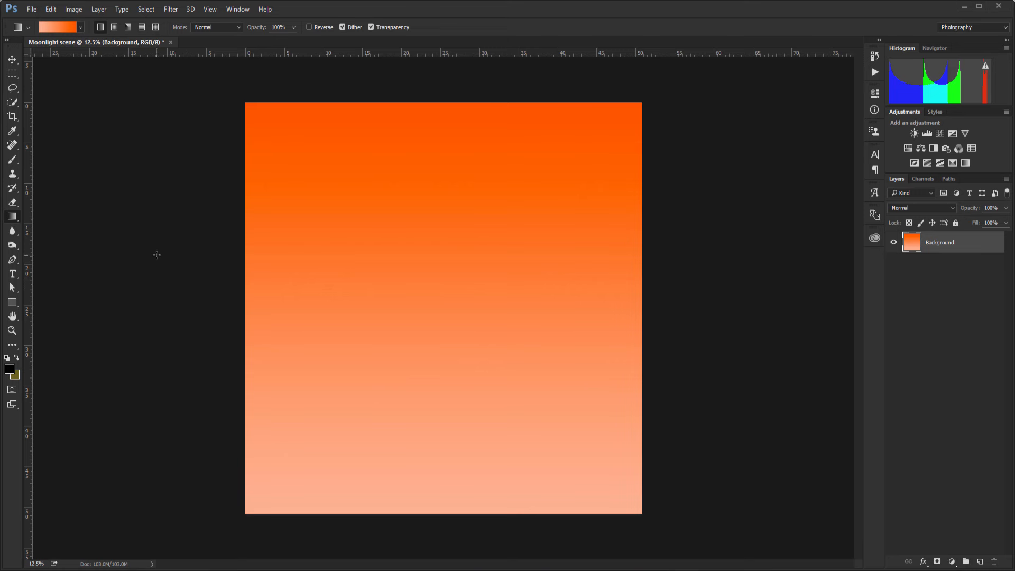
key("v")
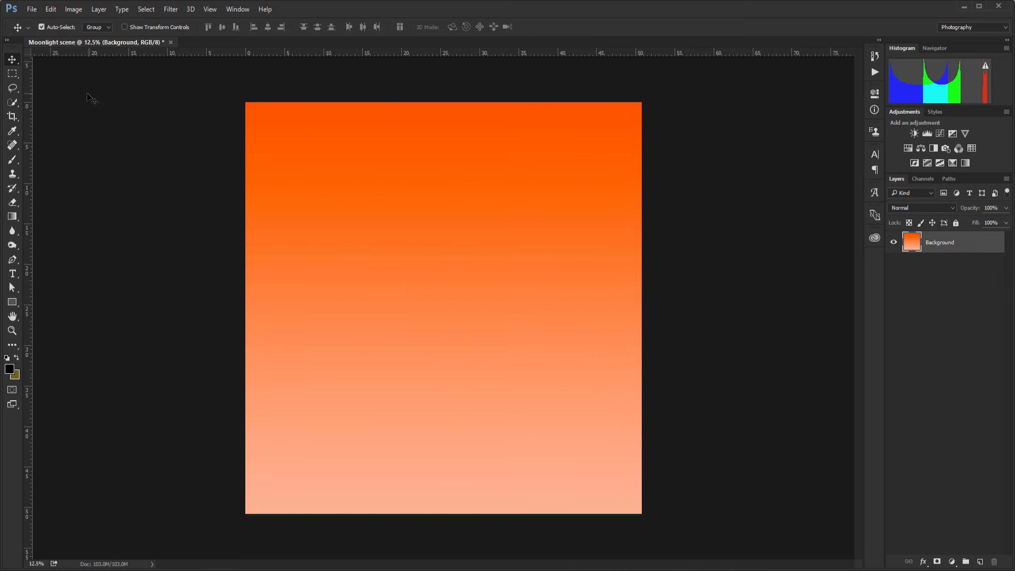
Place clouds.jpg as an embedded image above the gradient layer
left_click(37, 11)
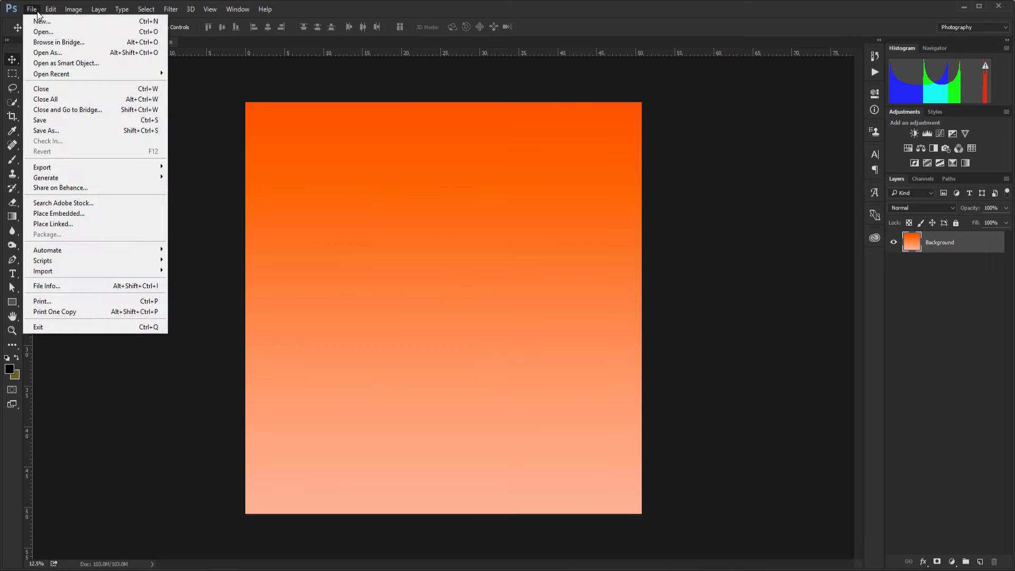
left_click(61, 213)
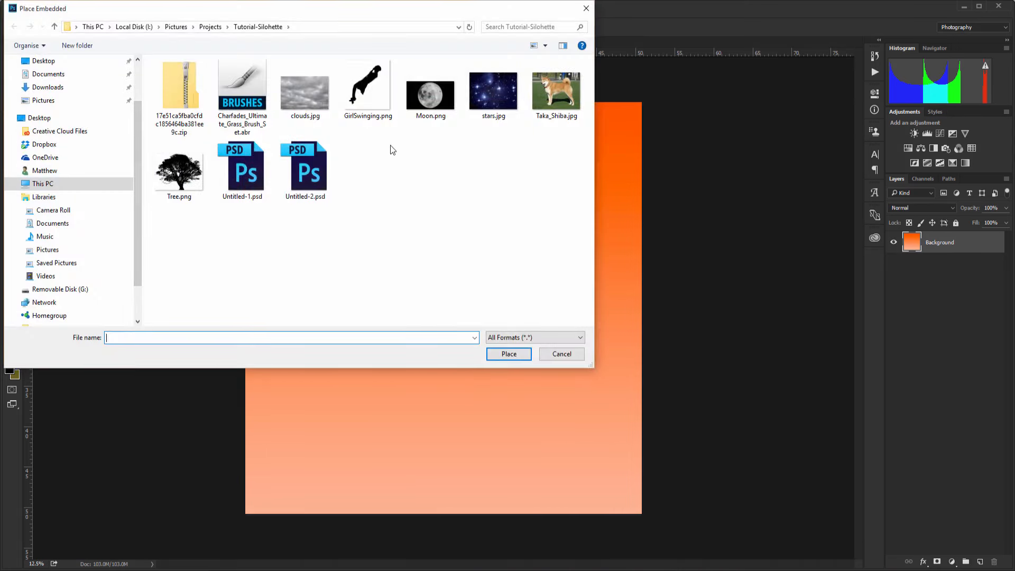
left_click(316, 113)
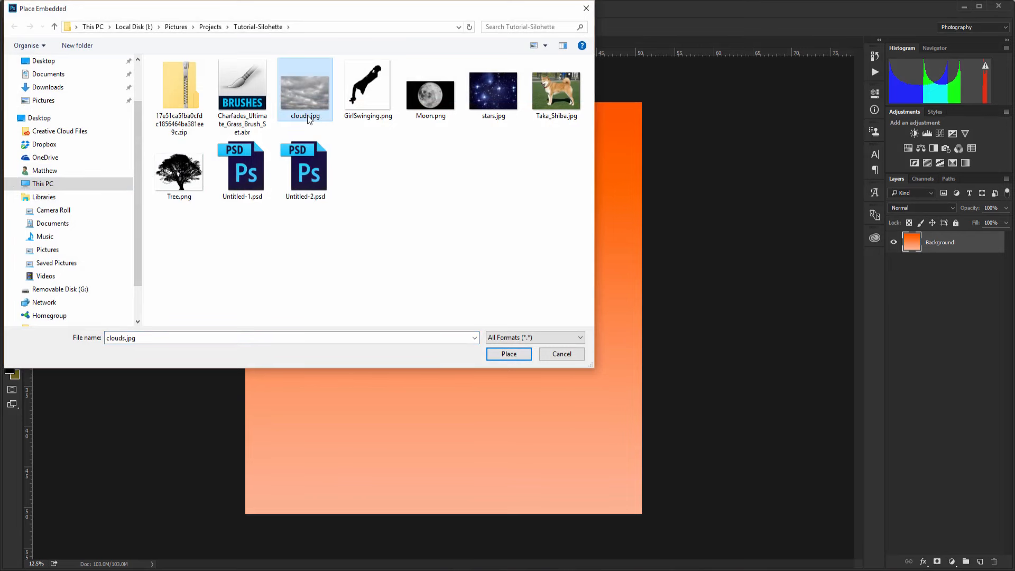
left_click(503, 356)
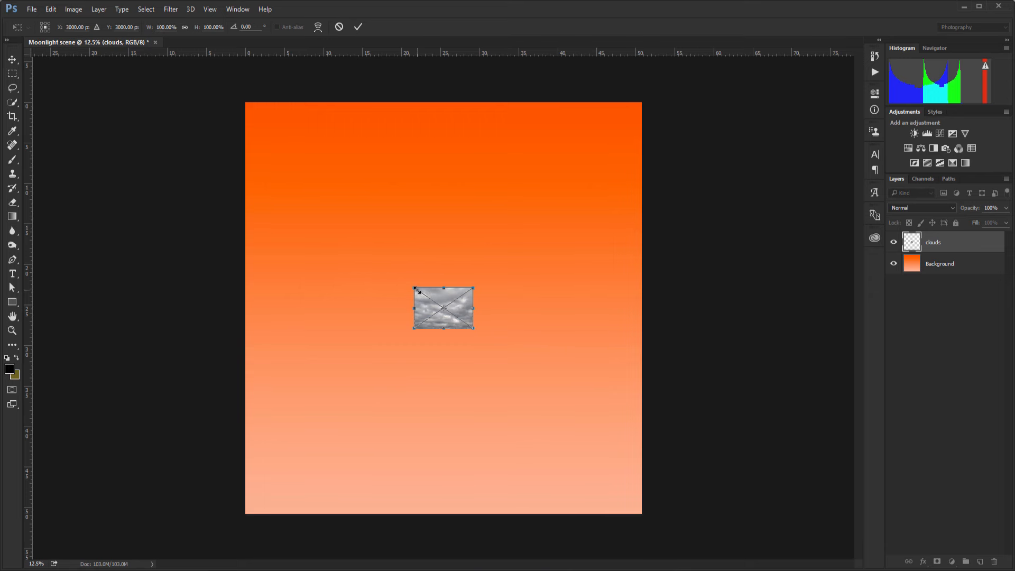
Scale the clouds to about 723% wide and 868% high, spanning the canvas width and aligned with its upper edge
left_click_drag(416, 290, 392, 203)
key("ctrl+z")
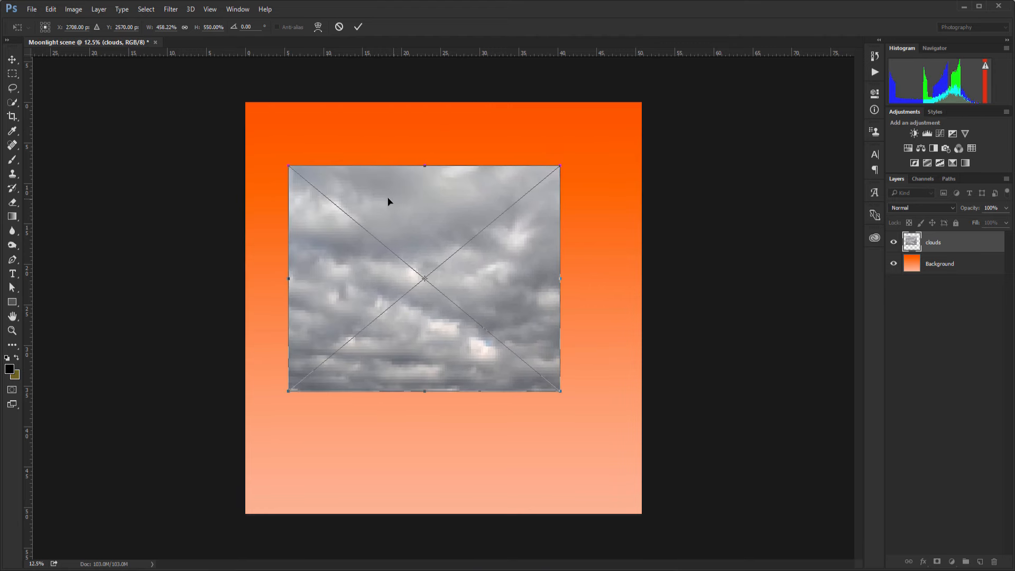
left_click_drag(288, 165, 212, 101)
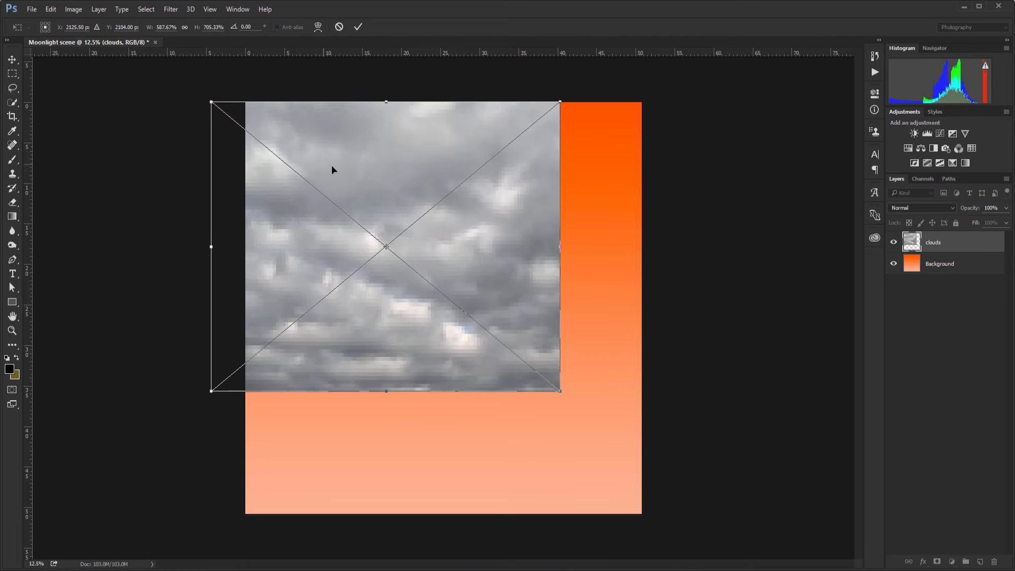
left_click_drag(332, 169, 437, 206)
left_click_drag(296, 132, 208, 95)
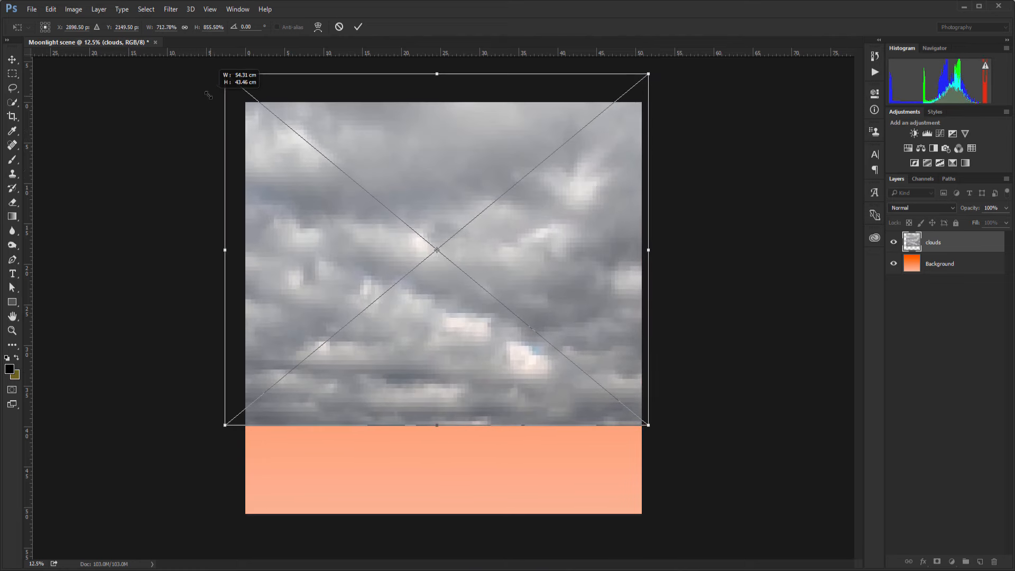
left_click_drag(379, 157, 388, 186)
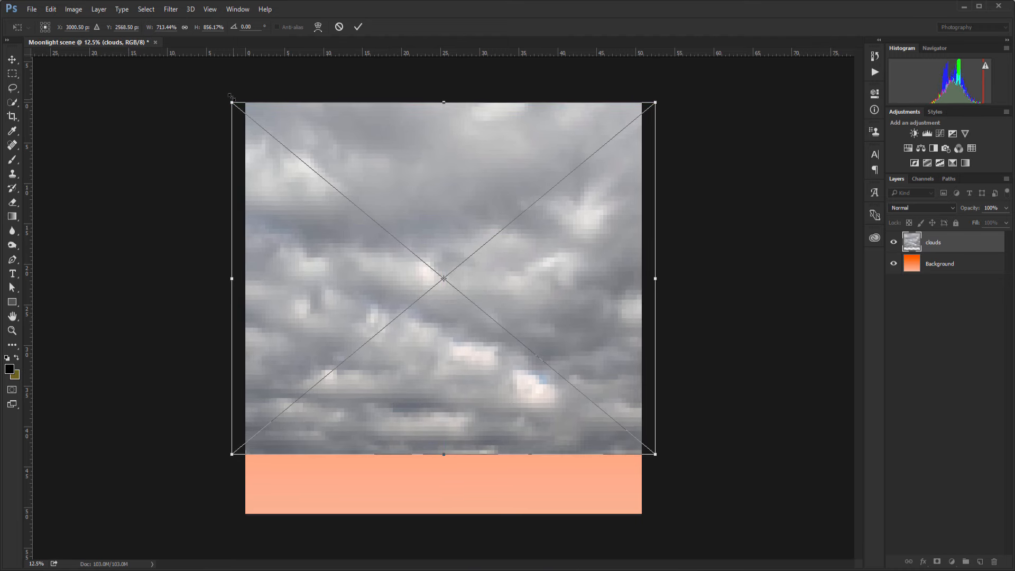
left_click_drag(232, 102, 225, 98)
left_click_drag(363, 171, 359, 169)
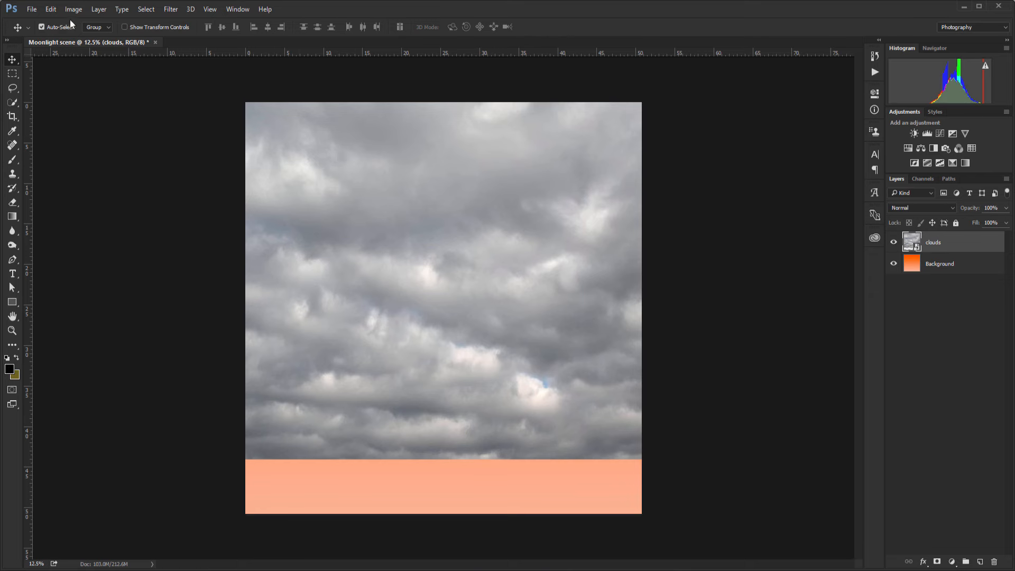
left_click(53, 10)
left_click(80, 224)
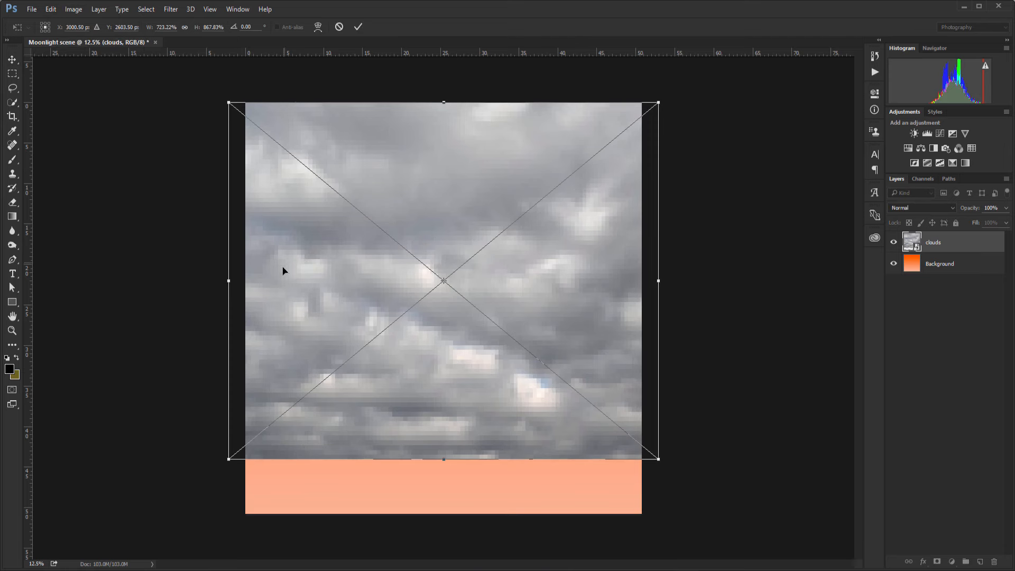
left_click(359, 32)
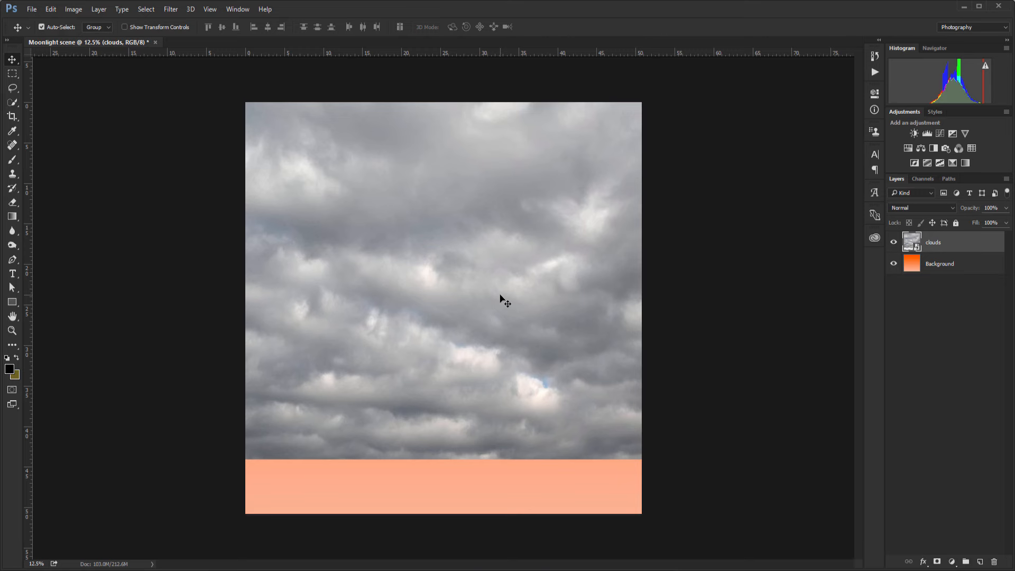
Desaturate the clouds layer with a Hue/Saturation adjustment, setting Saturation to -100
key("ctrl+u")
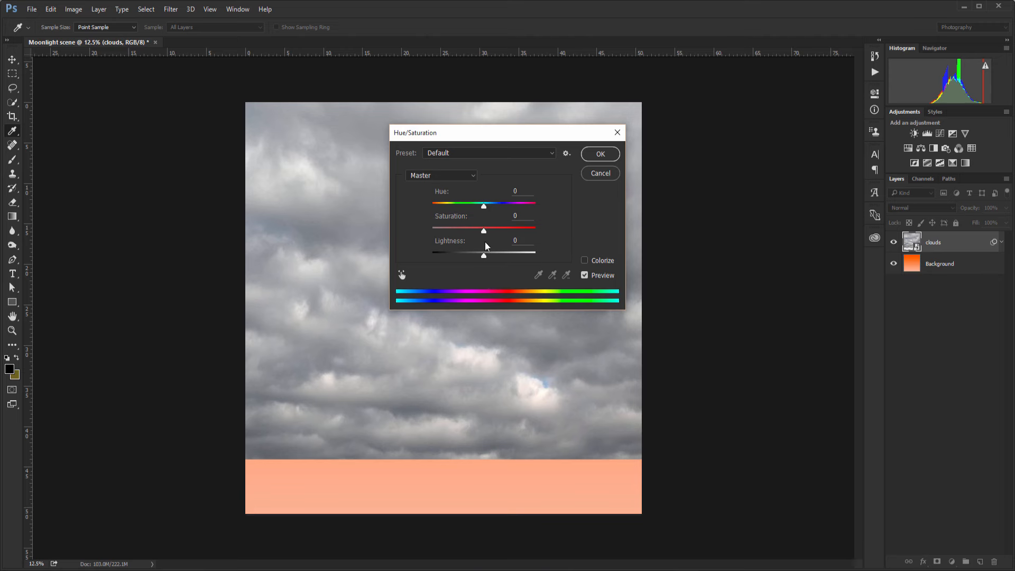
left_click_drag(485, 236, 432, 231)
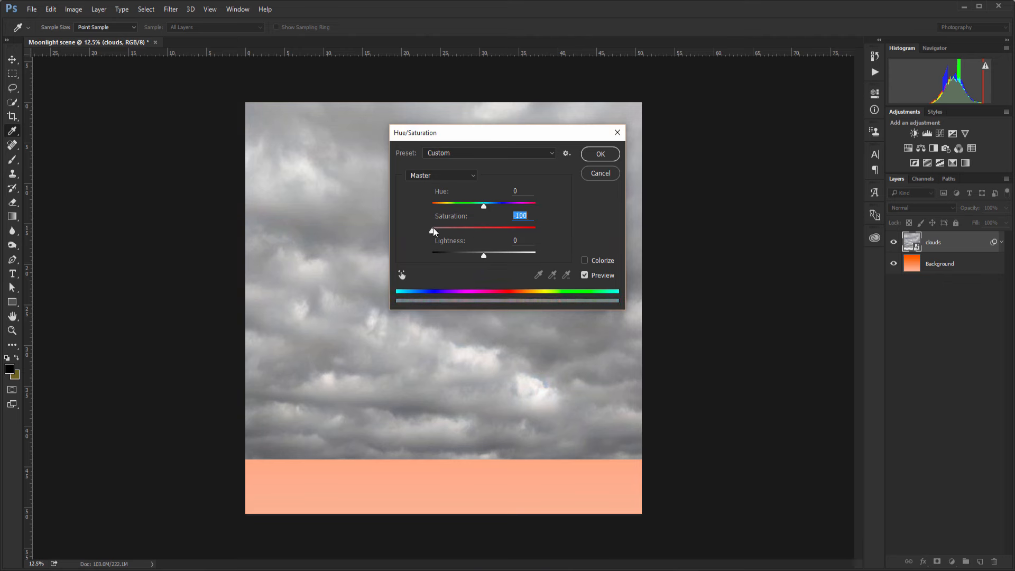
mouse_move(435, 231)
left_mouse_down()
mouse_move(545, 248)
mouse_move(432, 235)
left_mouse_up()
left_click(600, 158)
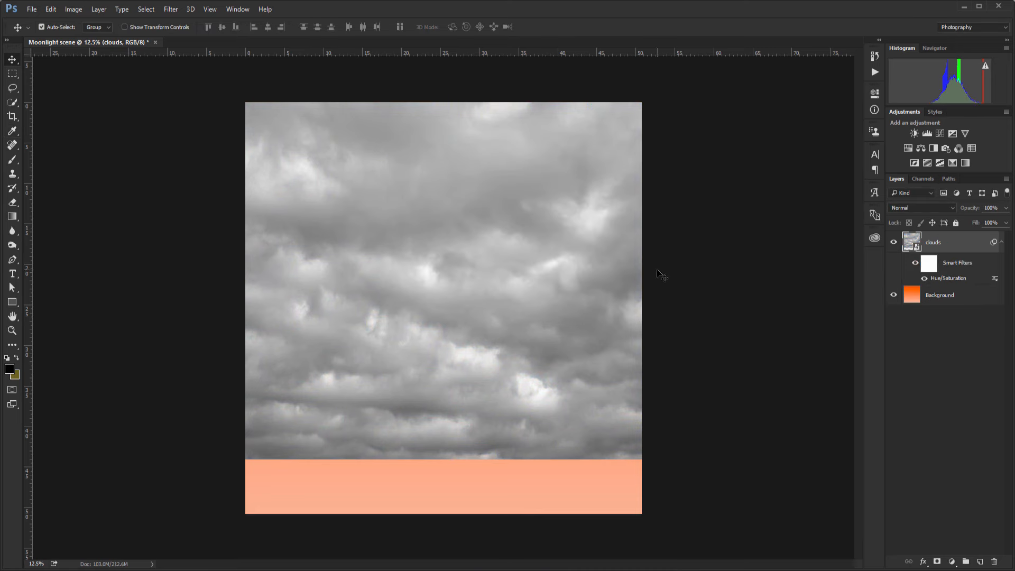
Lower the clouds layer's opacity to 60% and shift the clouds slightly upward
left_click(1007, 222)
left_click_drag(1007, 223, 984, 222)
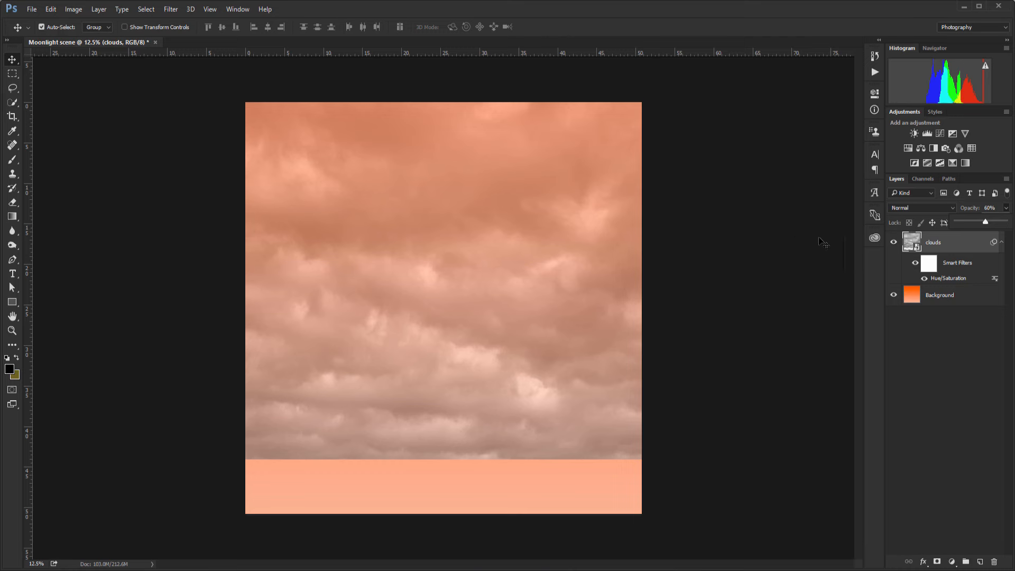
left_click(550, 321)
left_click_drag(548, 315, 548, 311)
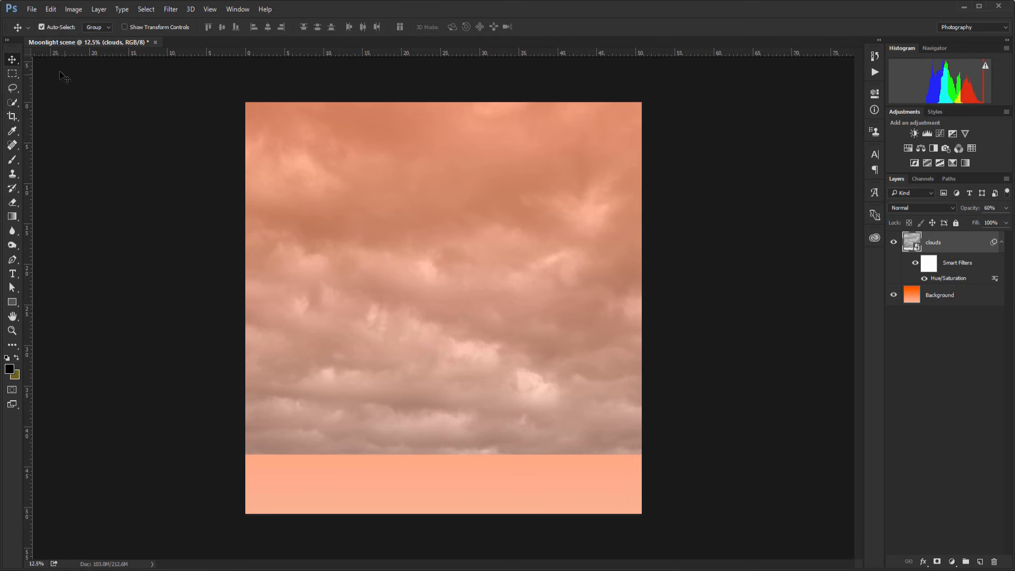
Place Moon.png as an embedded image above the clouds, scaled to about 42% and aligned with the canvas's lower edge, left of centre
left_click(32, 9)
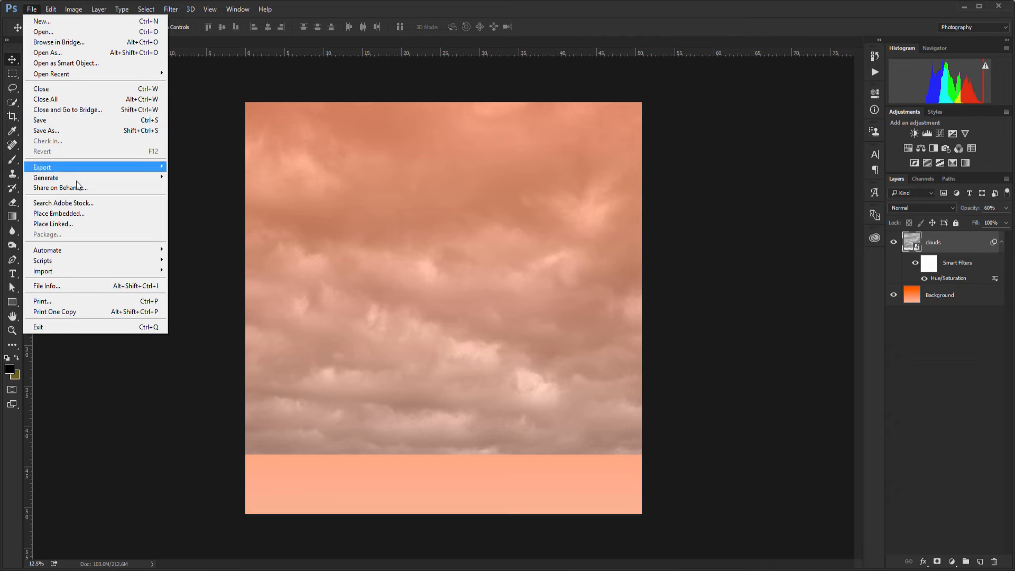
left_click(71, 213)
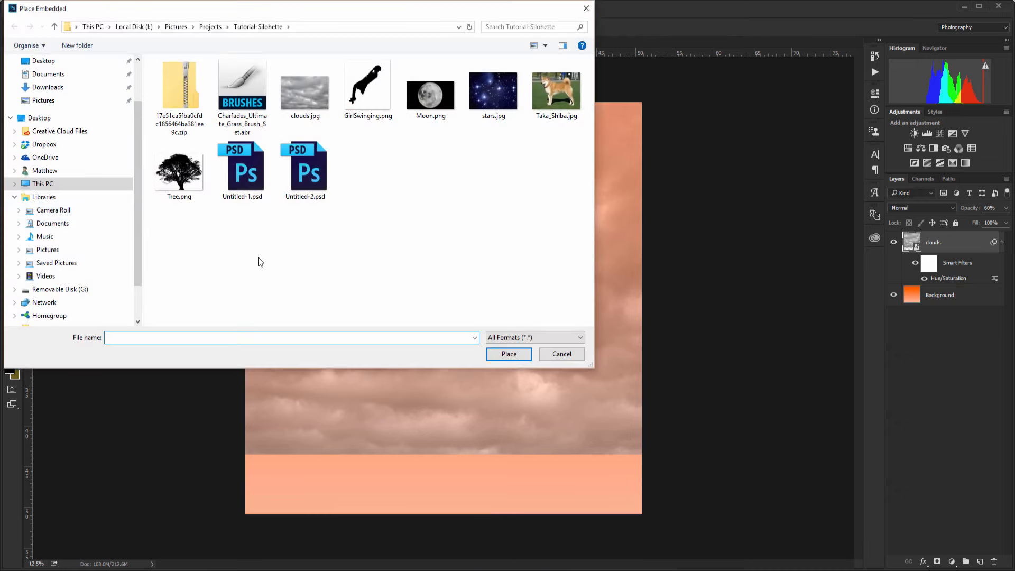
double_click(431, 94)
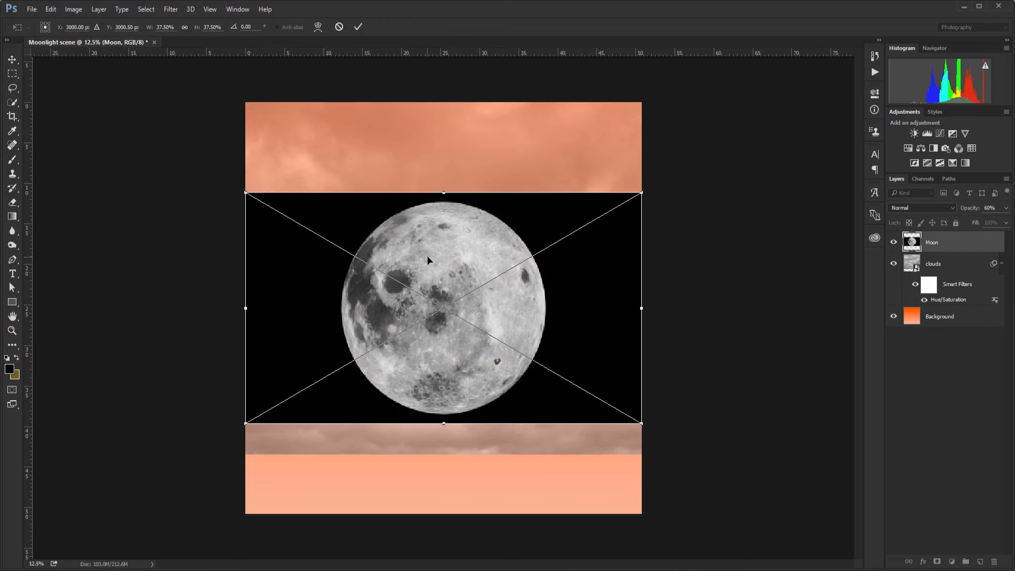
left_click_drag(427, 263, 370, 349)
left_click_drag(190, 283, 140, 254)
left_click_drag(311, 313, 334, 315)
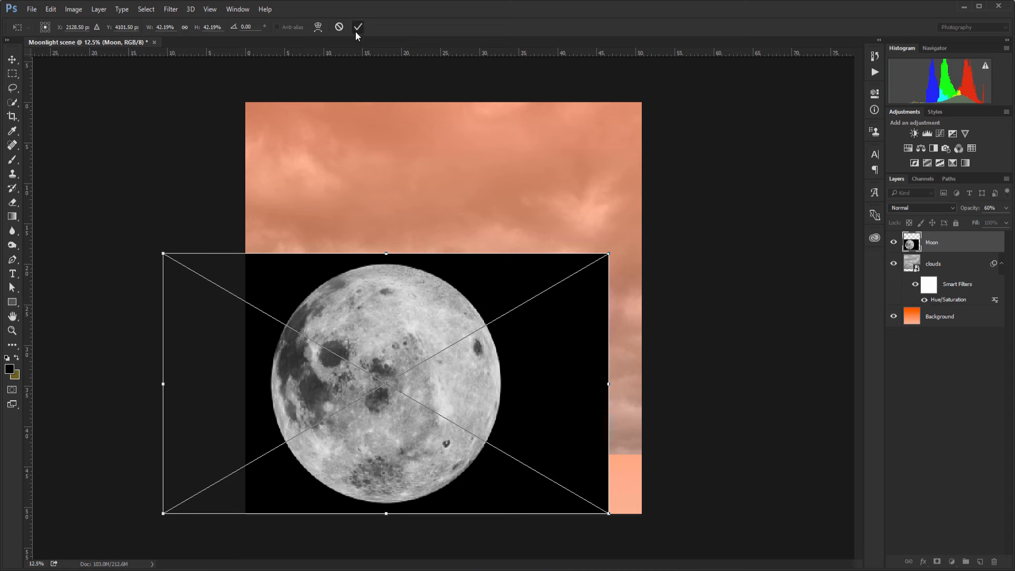
key("Return")
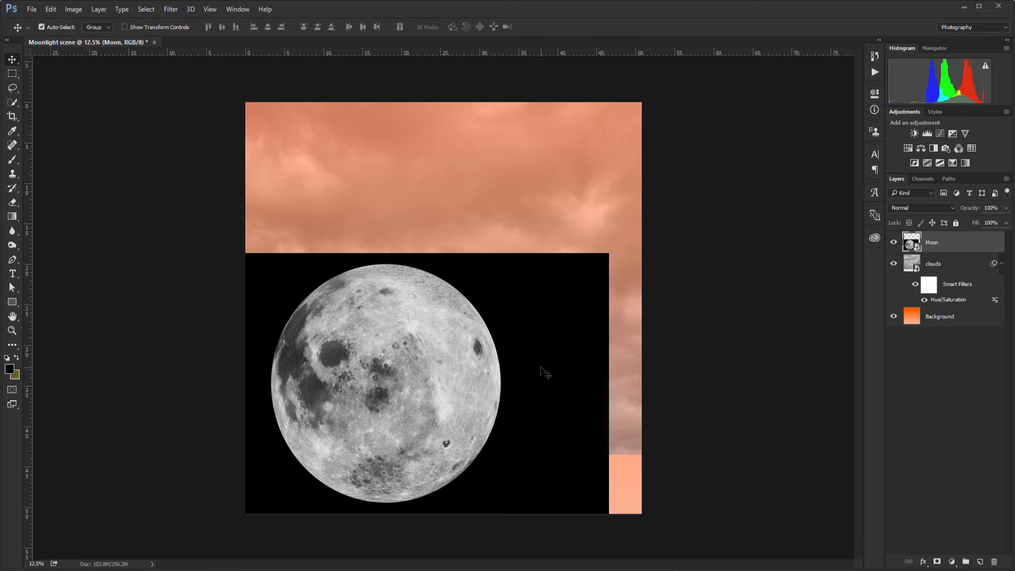
Set the Moon layer's blend mode to Screen and move the moon down so it runs off the canvas's lower edge
left_click(911, 213)
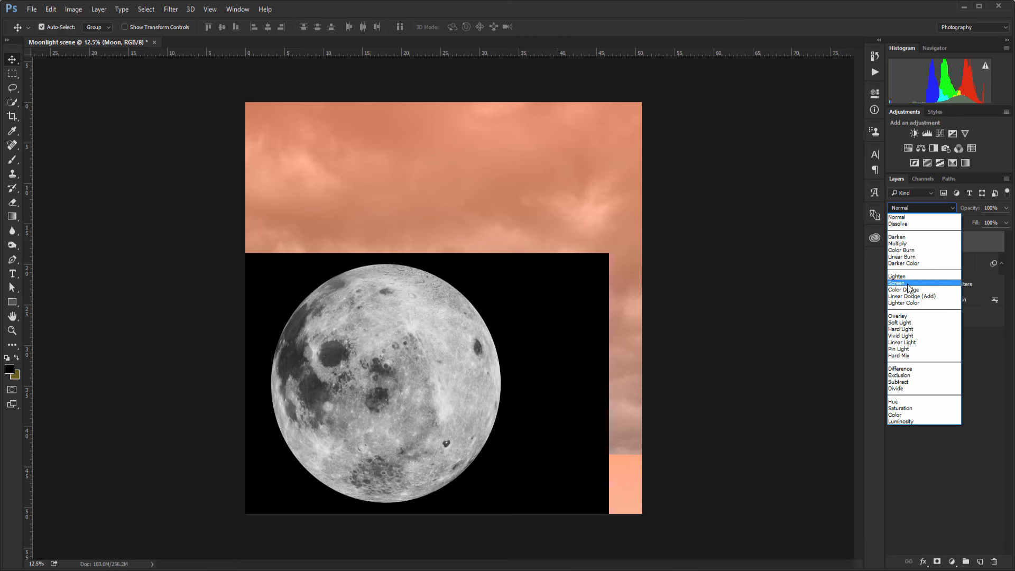
left_click(907, 284)
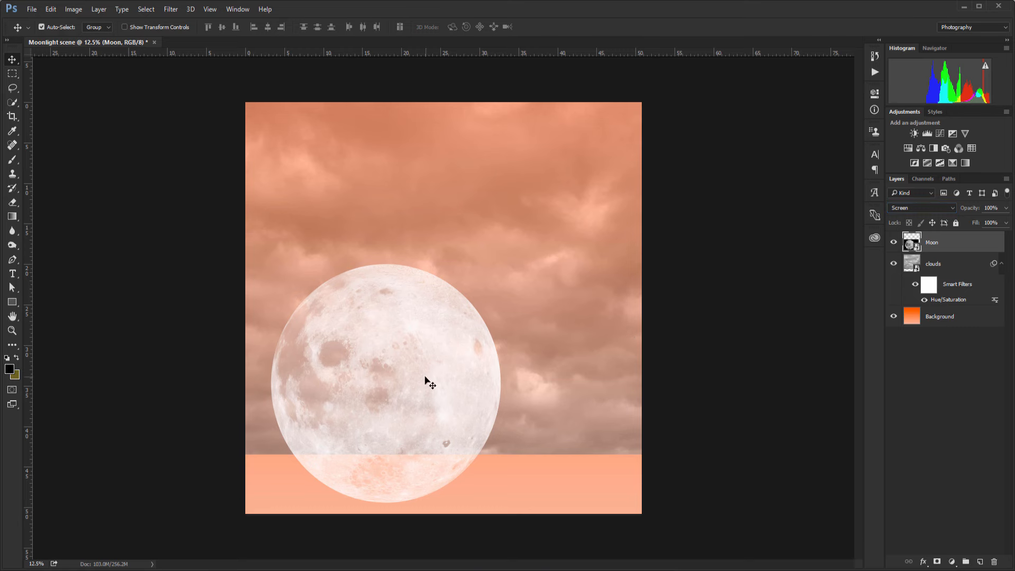
left_click_drag(423, 383, 414, 430)
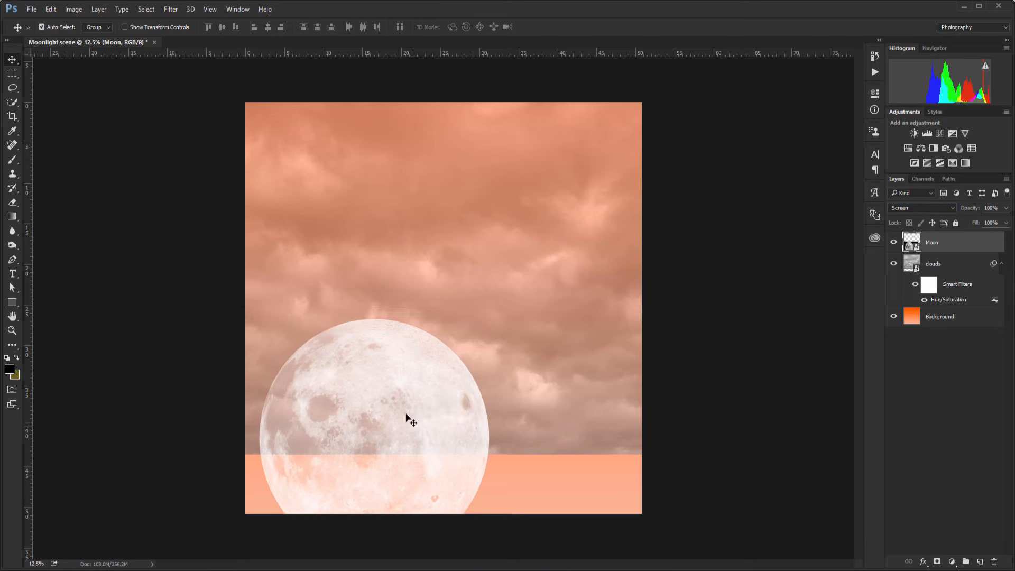
Enlarge the moon to about 47.8% with Free Transform and position it in the lower-left part of the canvas
left_click(51, 9)
left_click(85, 224)
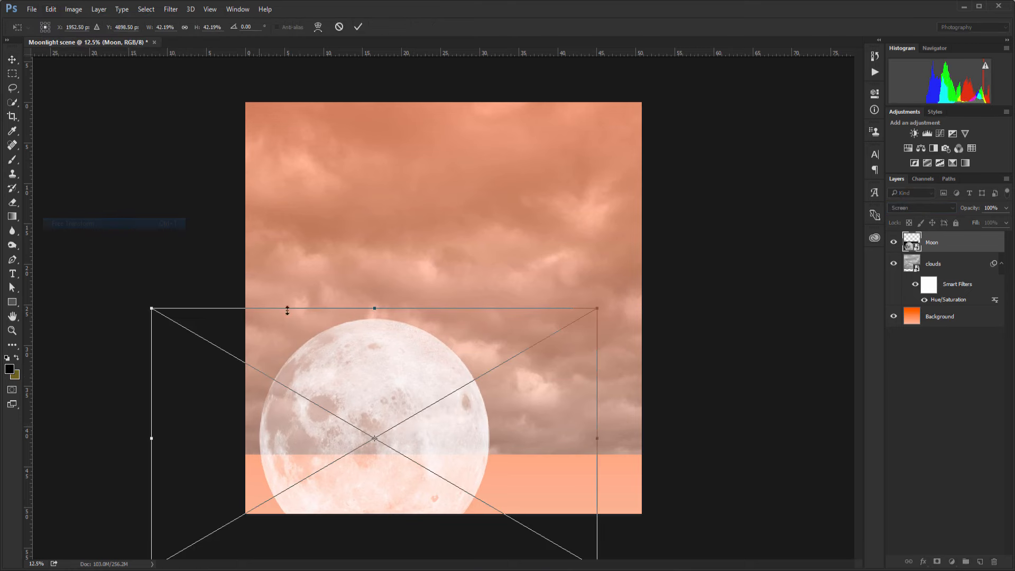
left_click_drag(597, 308, 656, 273)
left_click_drag(406, 348, 383, 369)
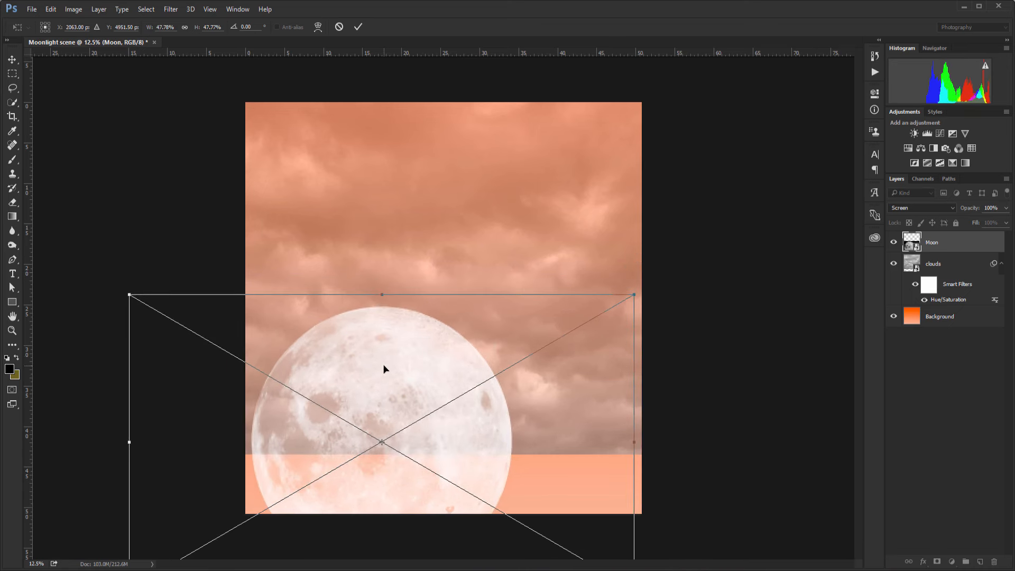
left_click(358, 27)
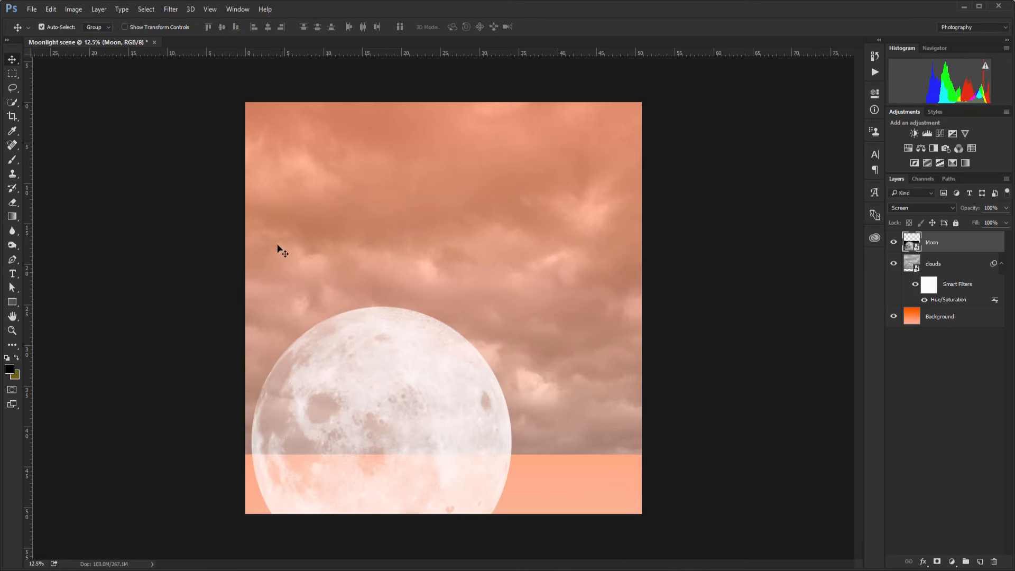
left_click_drag(357, 374, 359, 374)
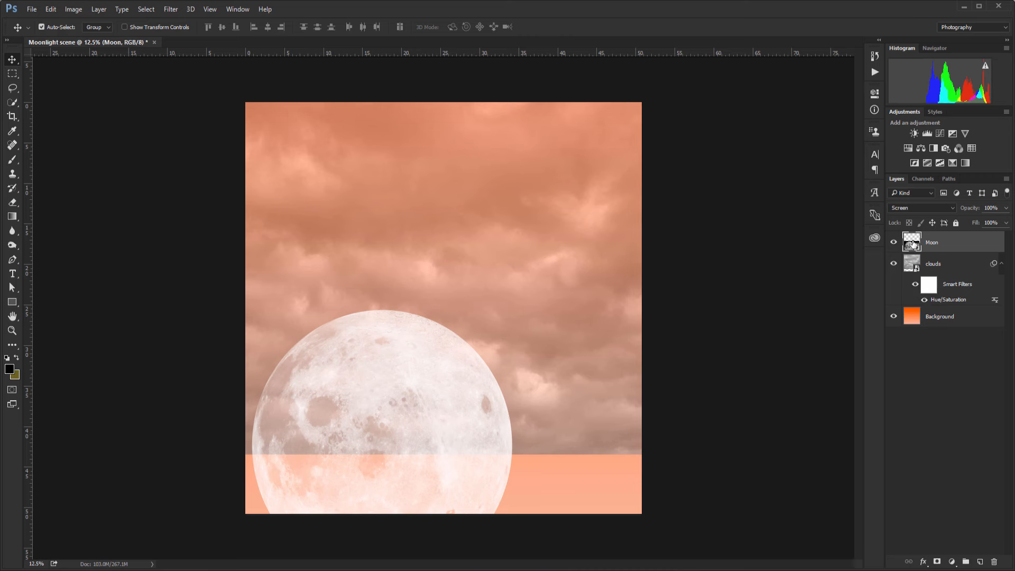
Duplicate the Moon layer and scale the copy down to about 21.4%, placed near the upper-right corner of the canvas
key("ctrl+j")
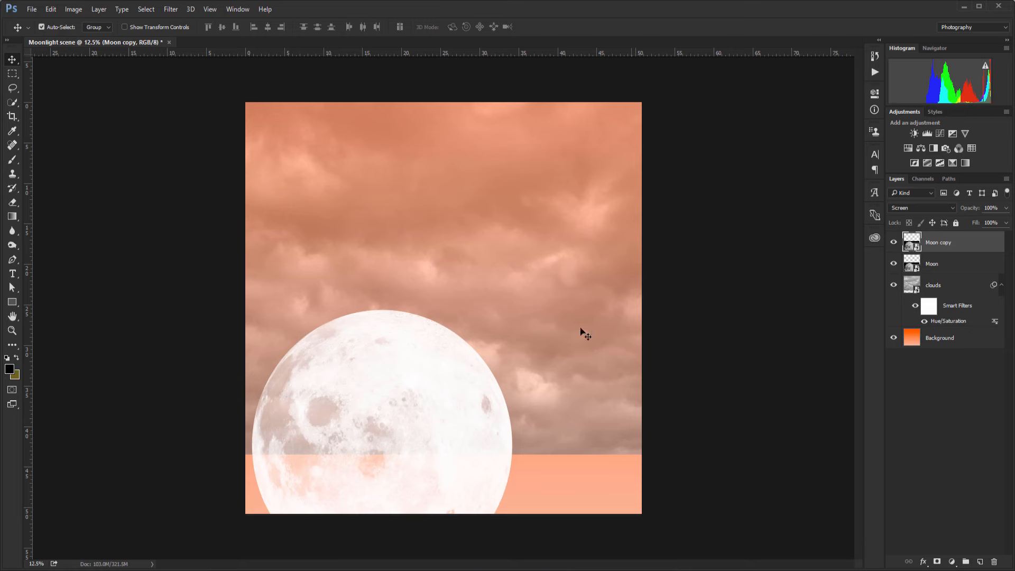
left_click_drag(452, 400, 573, 185)
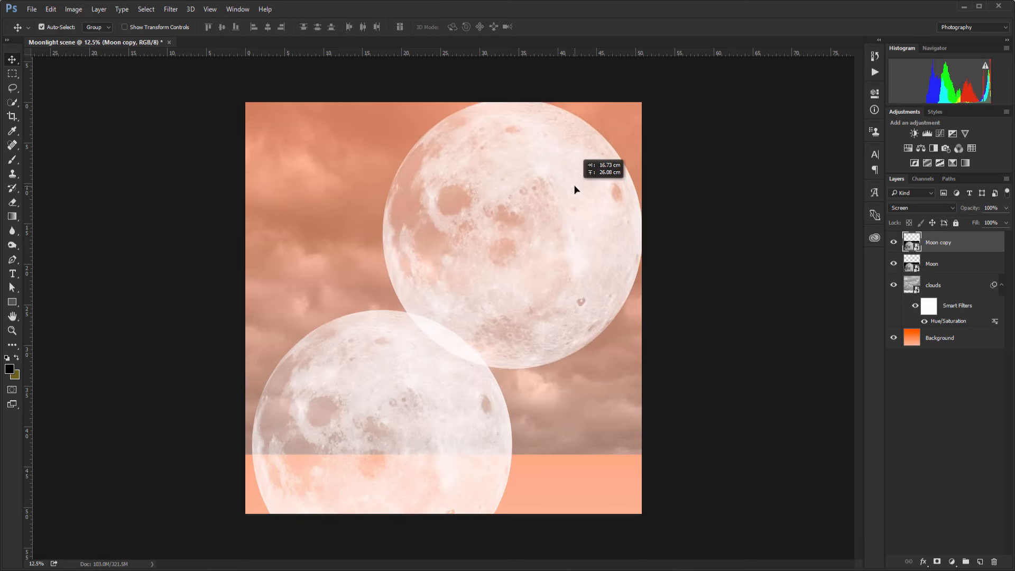
left_click(51, 9)
left_click(51, 9)
left_click(56, 10)
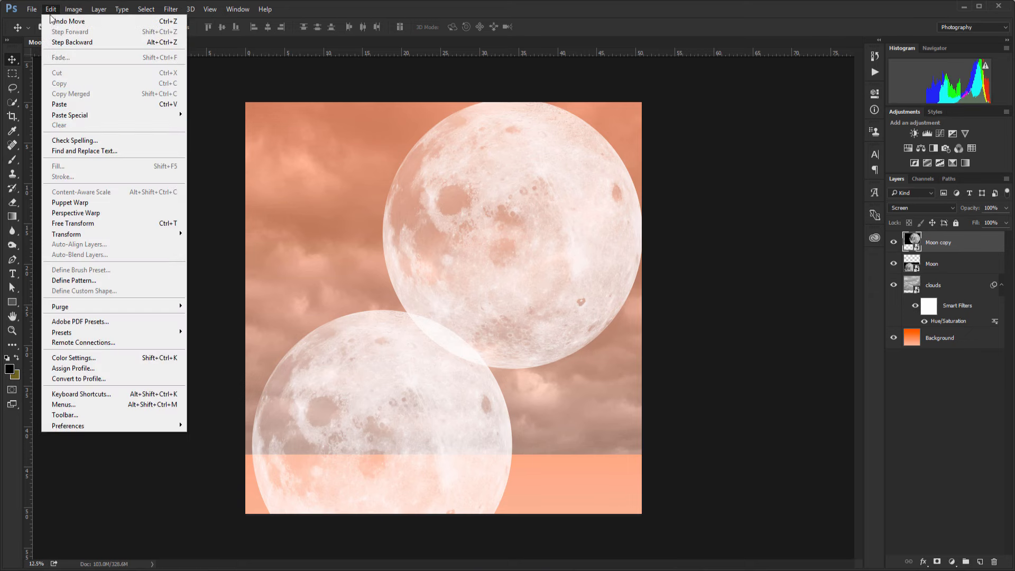
left_click(74, 224)
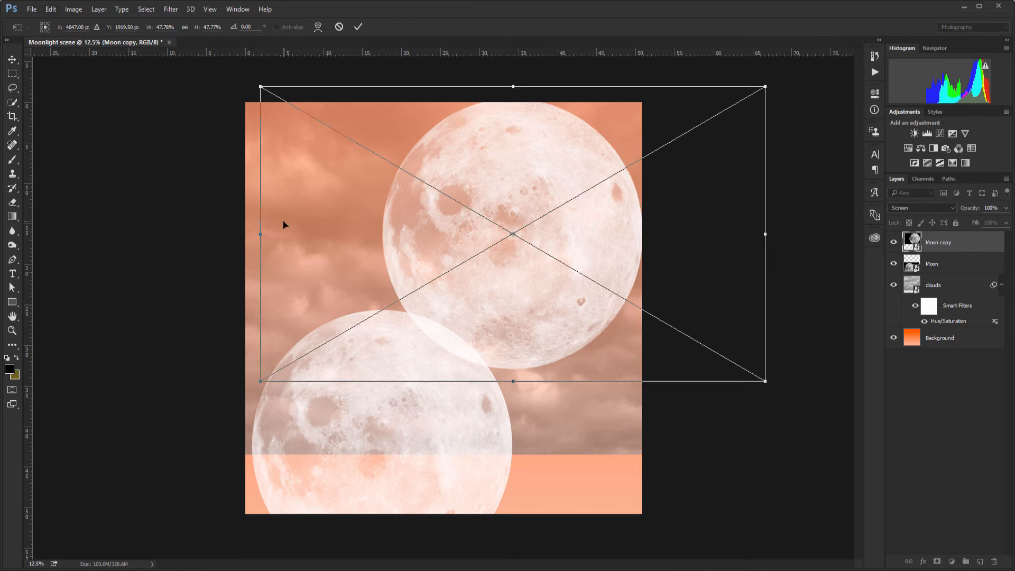
left_click_drag(261, 90, 518, 256)
left_click_drag(623, 286, 544, 154)
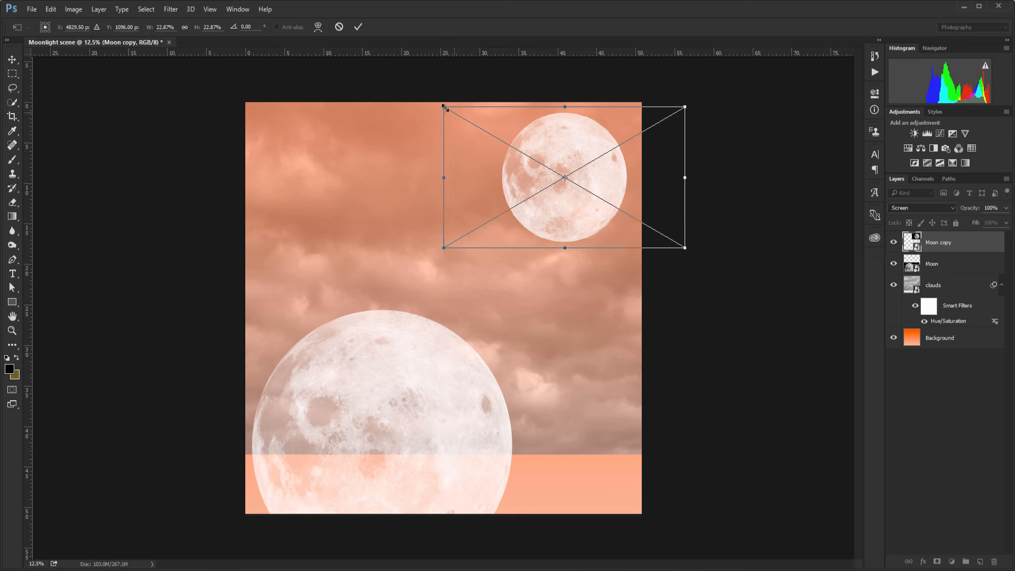
left_click_drag(446, 108, 459, 115)
left_click_drag(553, 157, 542, 149)
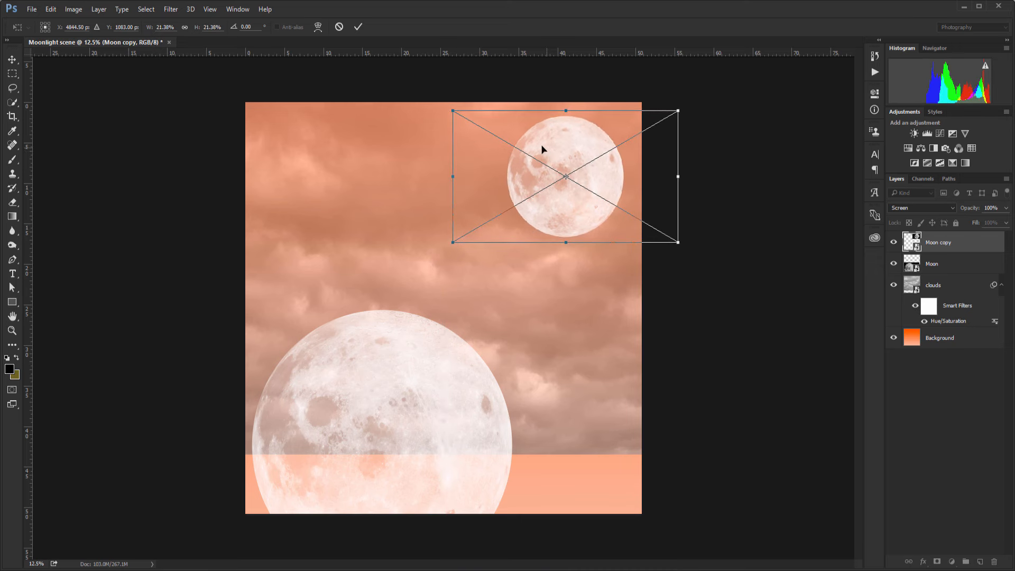
left_click(359, 26)
left_click_drag(546, 202, 543, 197)
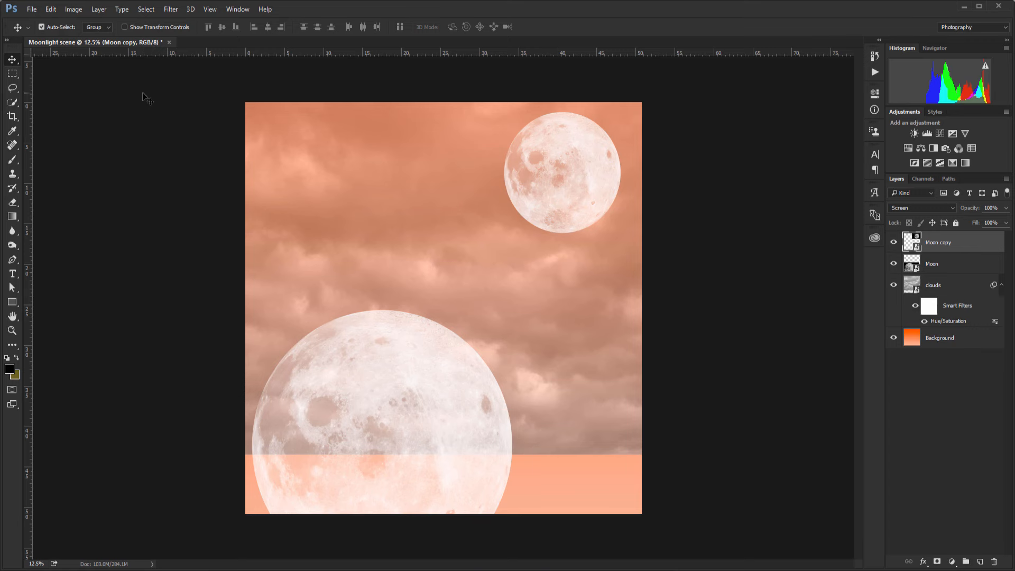
Group the Moon and Moon copy layers and rename the group Moon
left_click(912, 271, "shift")
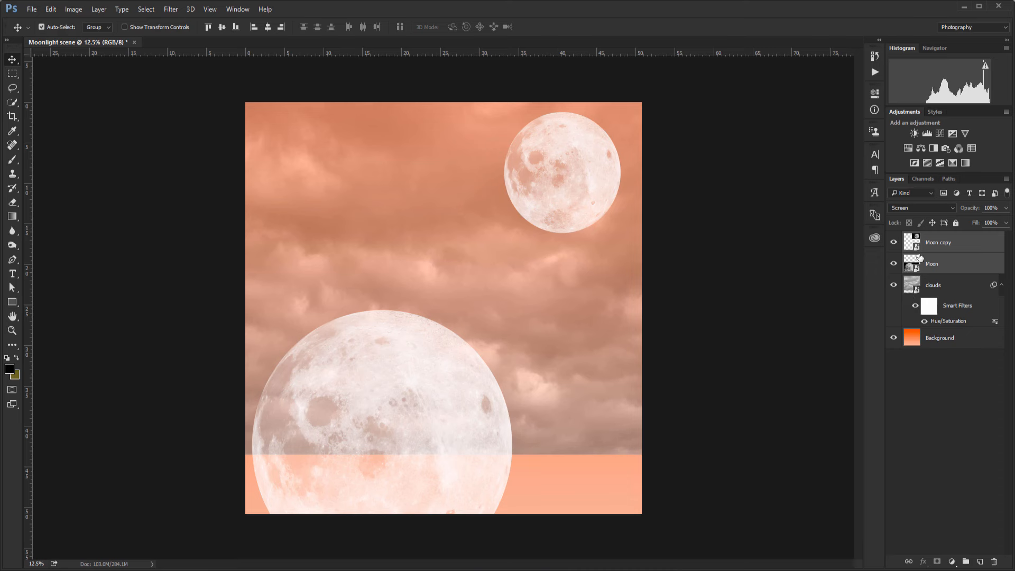
left_click(919, 258)
left_click(920, 246, "shift")
left_click(965, 563)
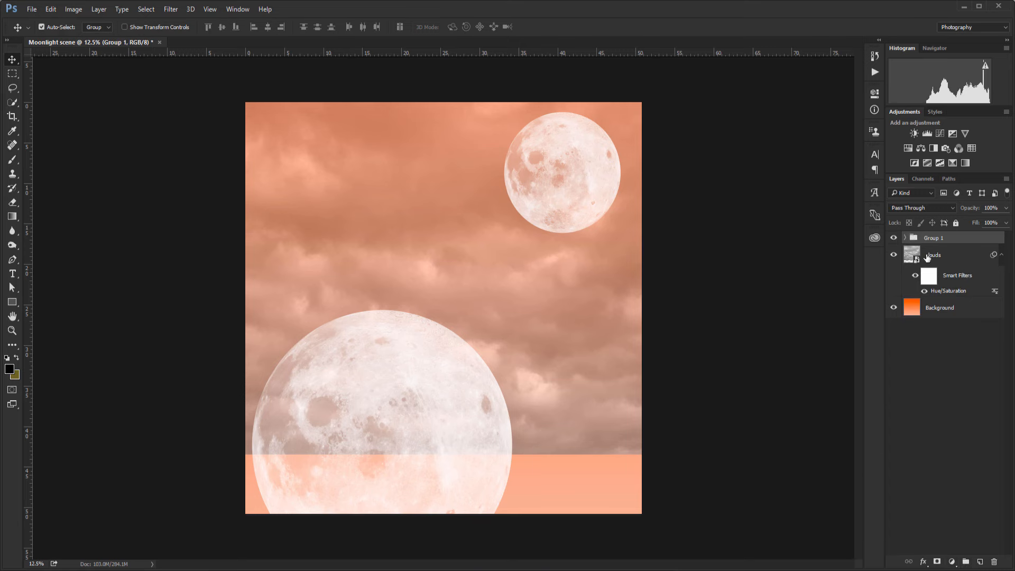
double_click(937, 239)
key("Return")
Lower the opacity of the Moon copy layer inside the Moon group to 60% and collapse the group
left_click(905, 237)
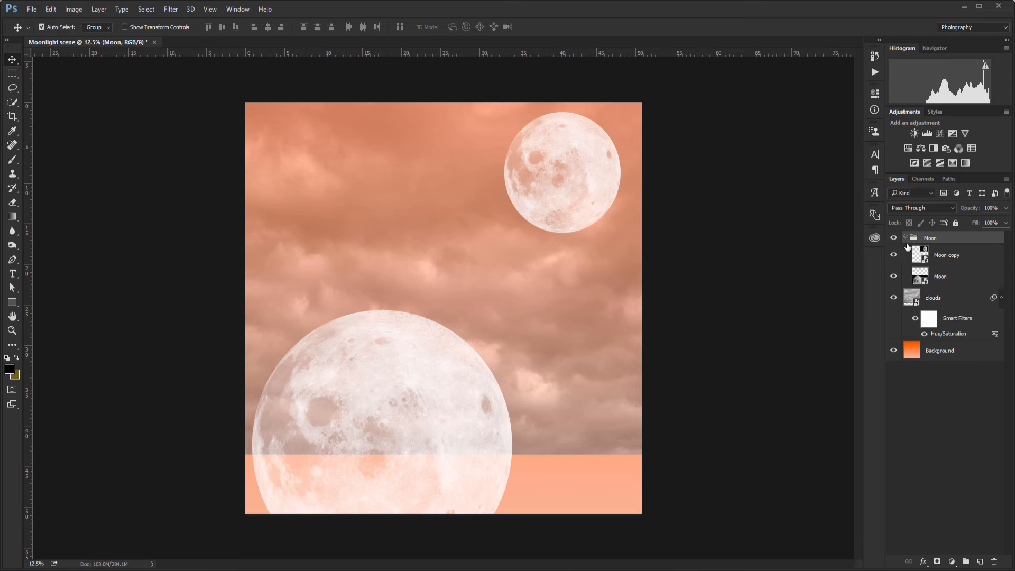
left_click(922, 258)
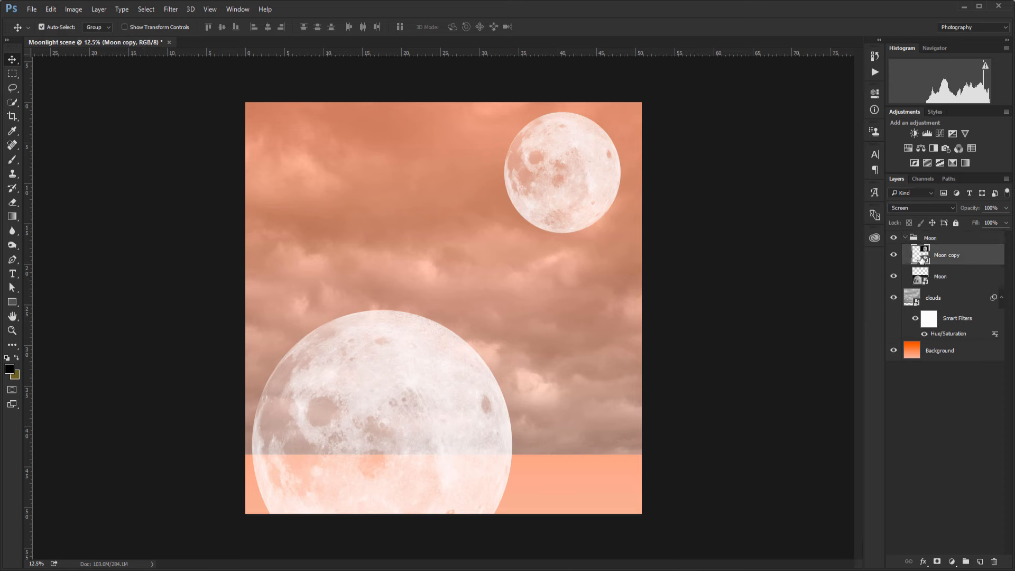
left_click(1006, 208)
left_click_drag(1006, 225, 989, 224)
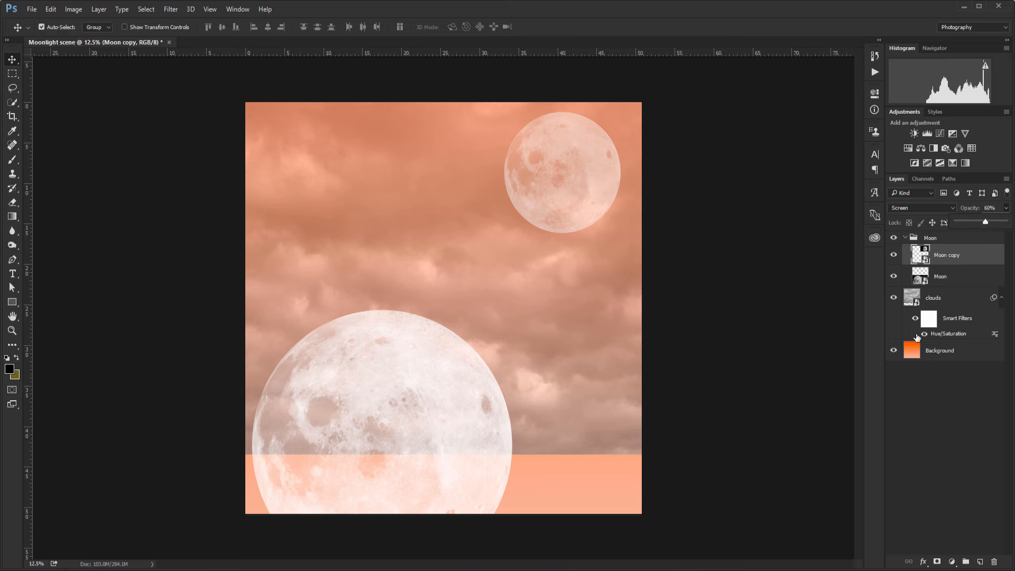
left_click(906, 239)
left_click(906, 239)
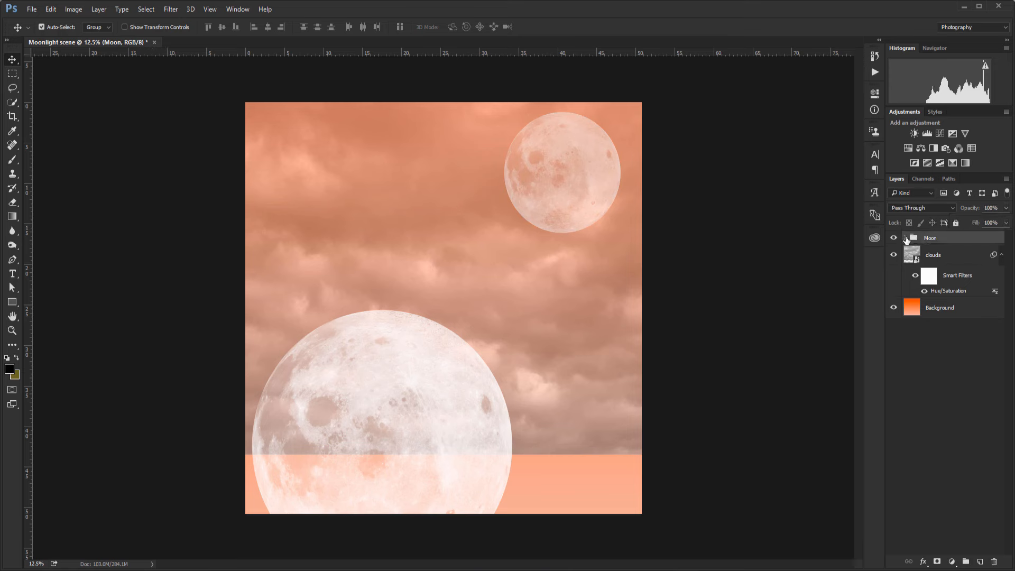
Place Tree.png as an embedded image above the Moon group
left_click(921, 338)
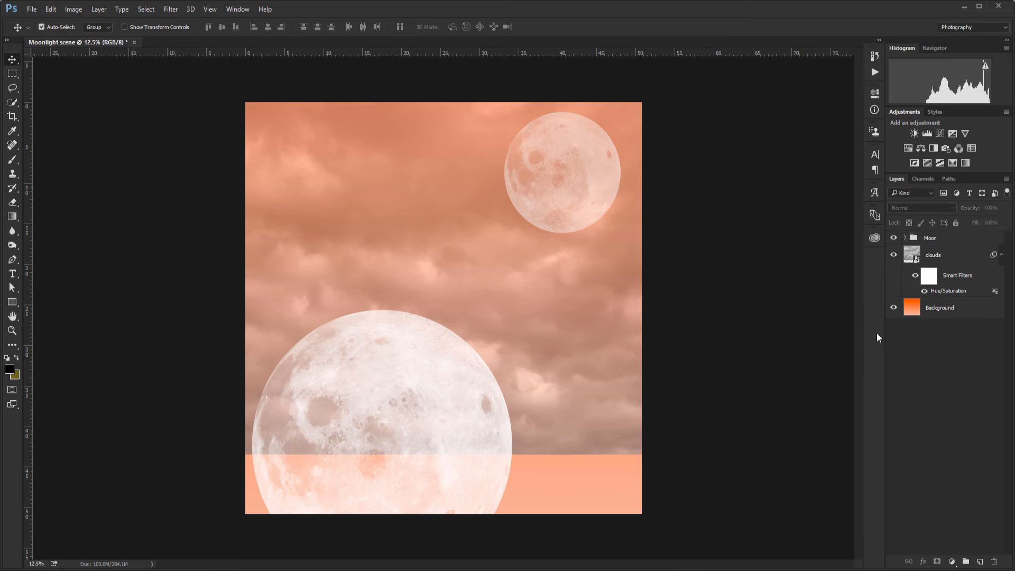
left_click(921, 242)
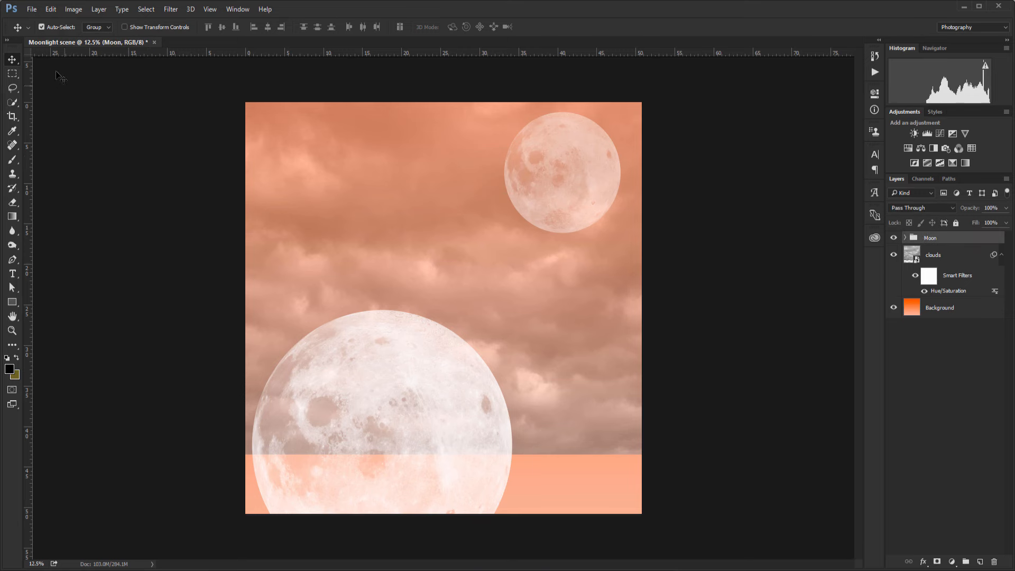
left_click(31, 12)
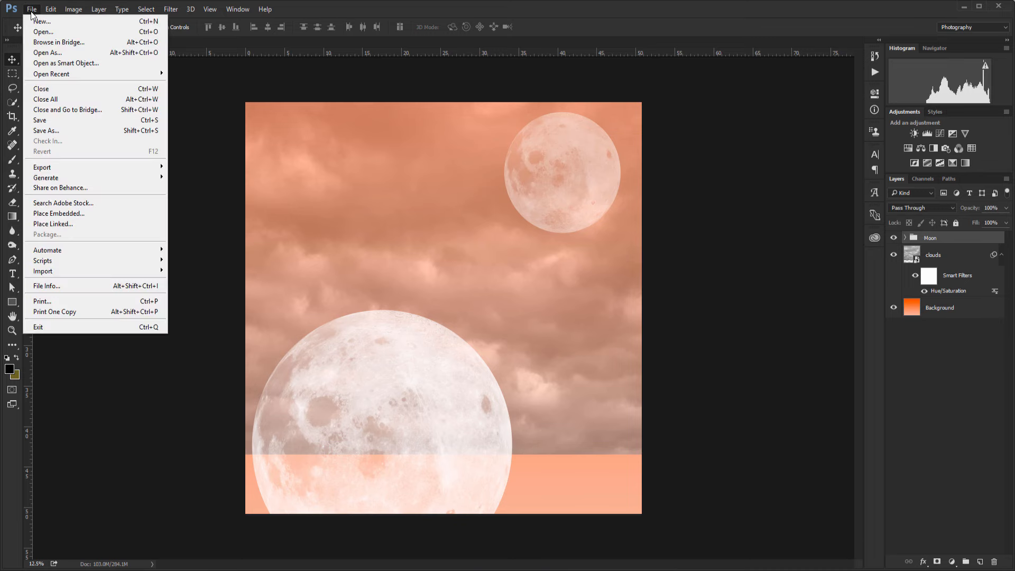
left_click(74, 213)
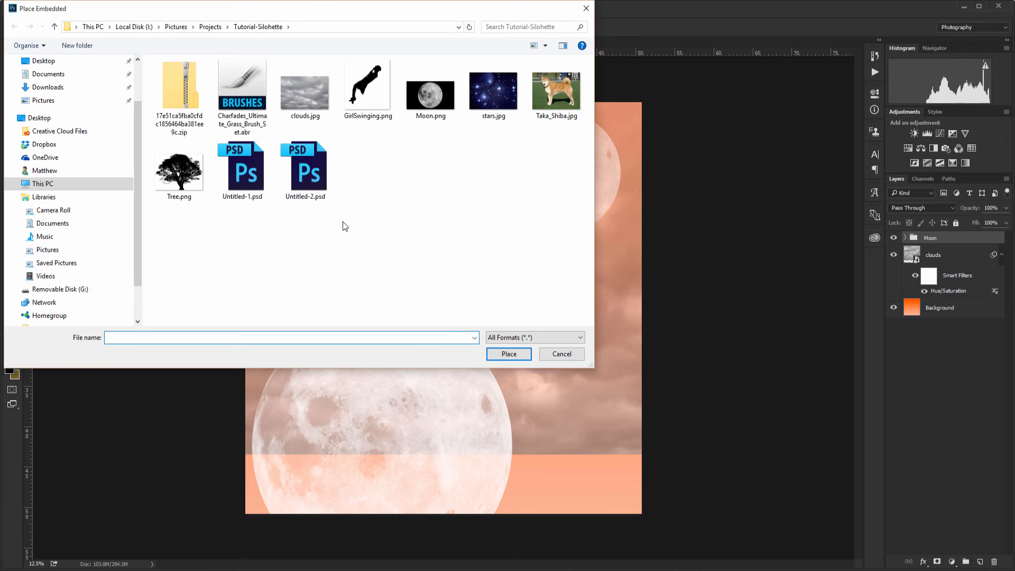
double_click(188, 188)
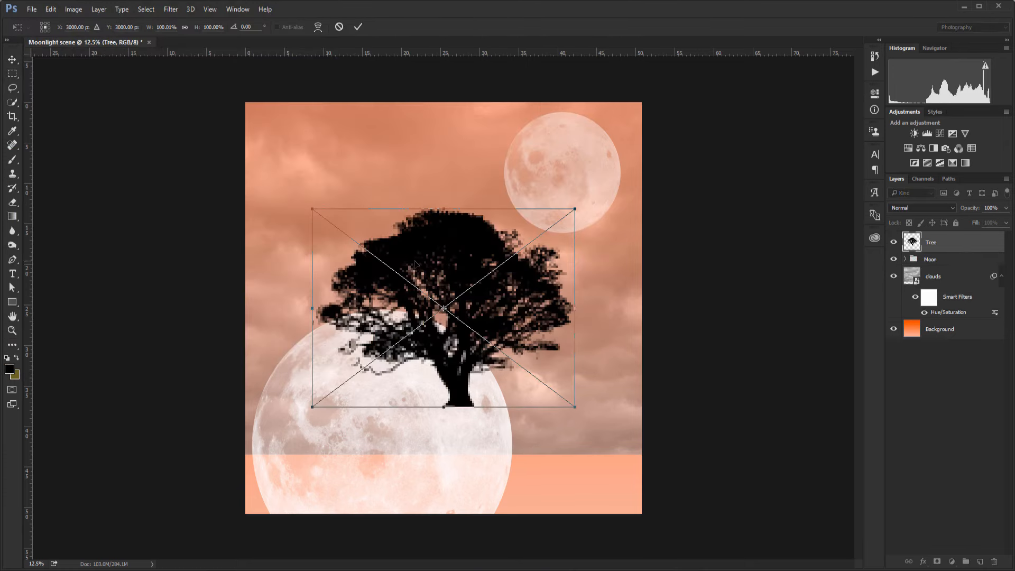
Scale the placed tree to about 176.8% by 180%, aligned with the canvas top and cropped by the right canvas edge
left_click_drag(422, 264, 438, 275)
left_click_drag(369, 231, 281, 134)
left_click_drag(402, 208, 528, 243)
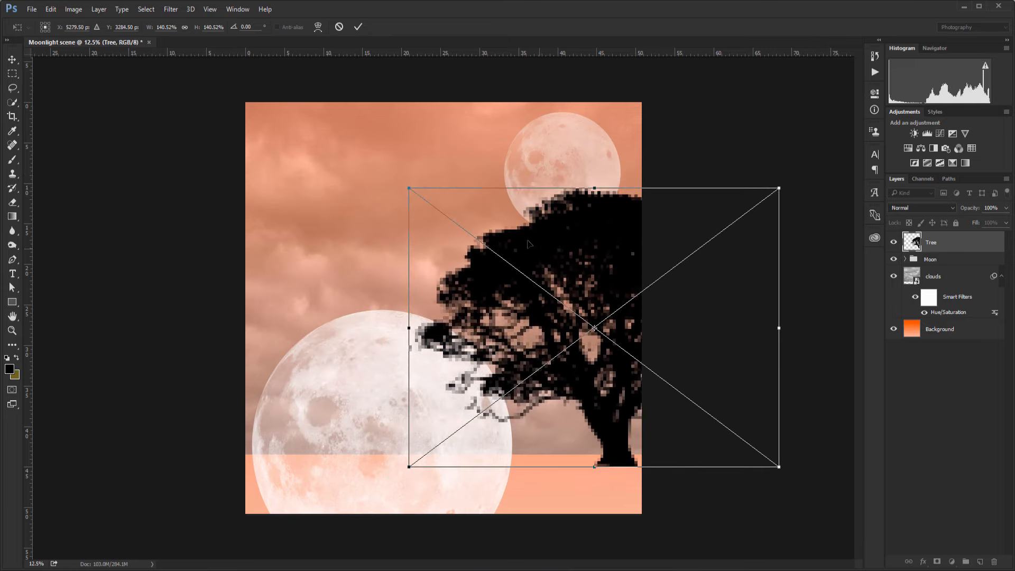
left_click_drag(407, 183, 324, 106)
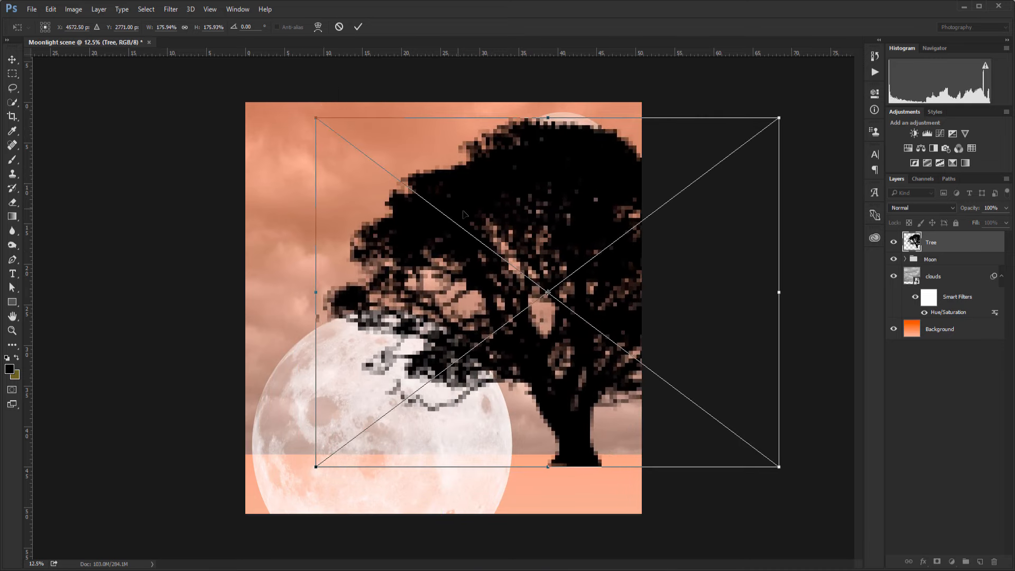
left_click_drag(463, 213, 498, 219)
mouse_move(355, 124)
left_mouse_down()
mouse_move(341, 100)
mouse_move(341, 116)
left_mouse_up()
left_click_drag(475, 200, 498, 205)
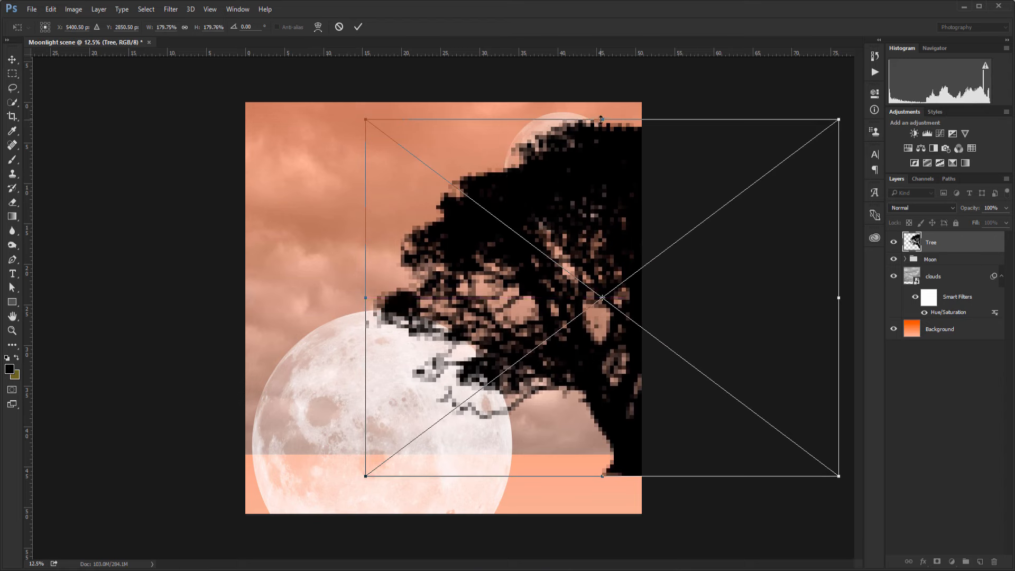
mouse_move(601, 119)
left_mouse_down()
mouse_move(599, 104)
mouse_move(598, 113)
left_mouse_up()
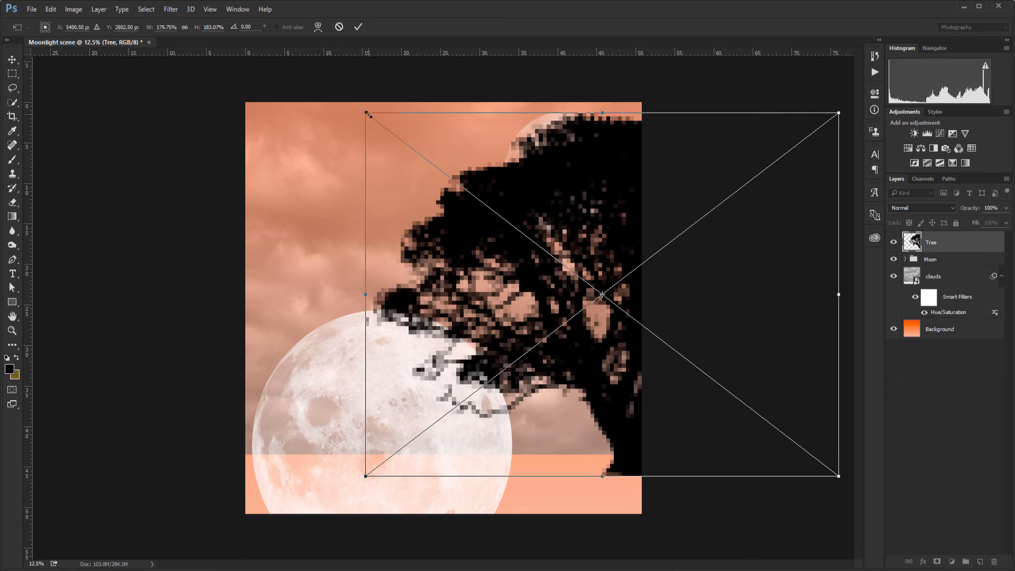
left_click_drag(368, 114, 374, 119)
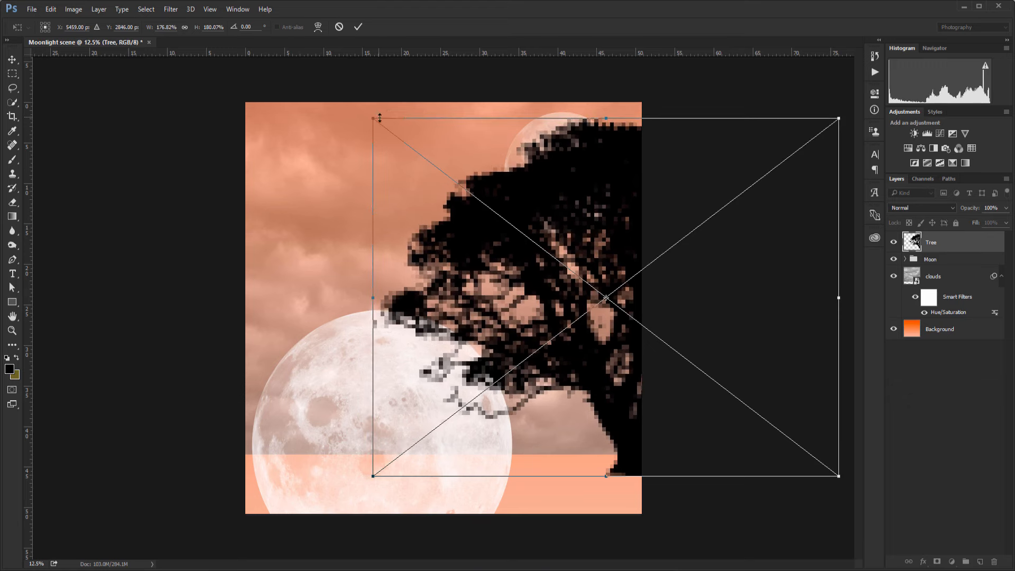
left_click_drag(518, 207, 517, 193)
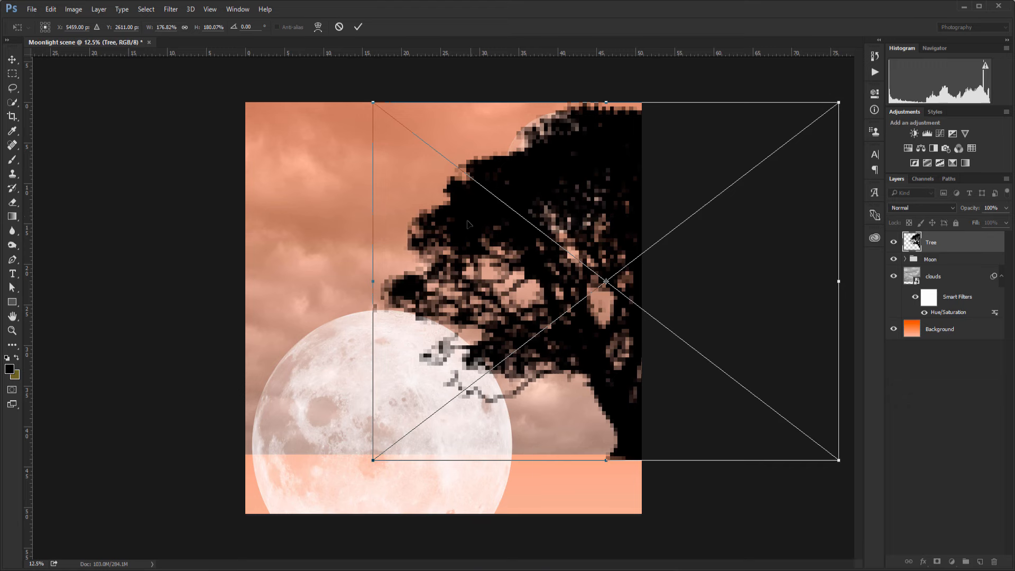
key("Return")
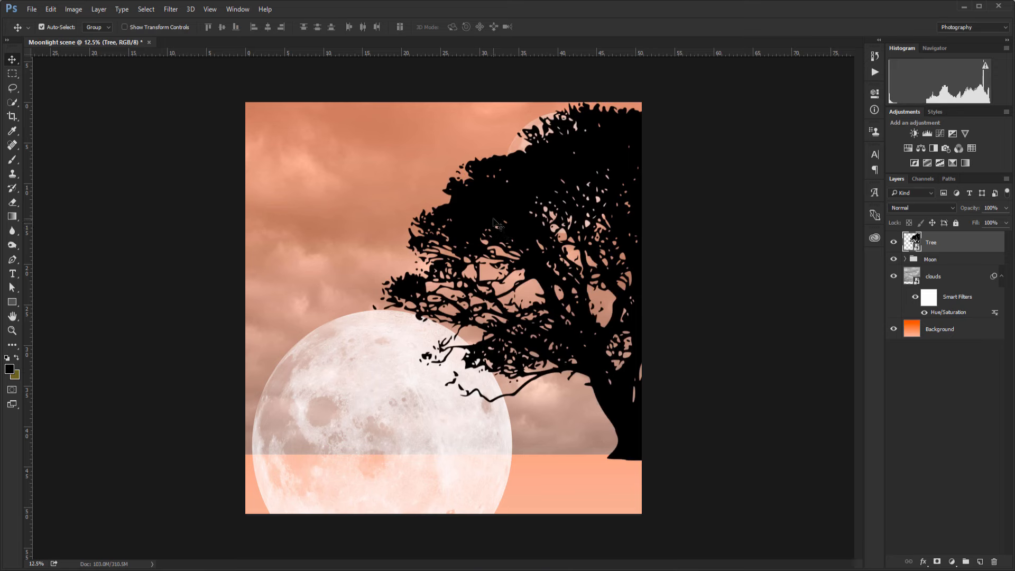
Add a layer mask to the Tree layer and hide its lower-left branches with a 1000 px soft black brush
left_click(937, 562)
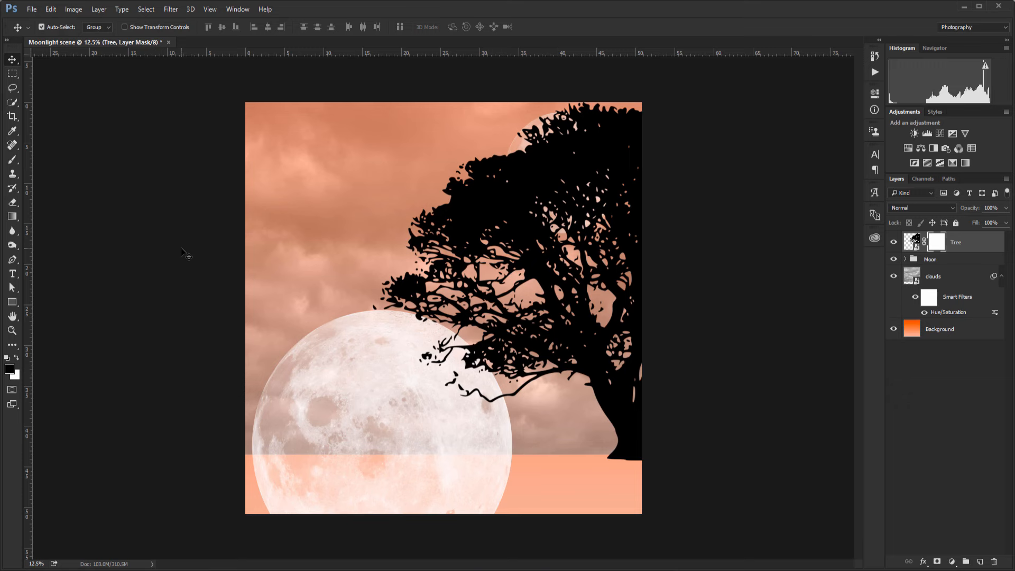
left_click(12, 159)
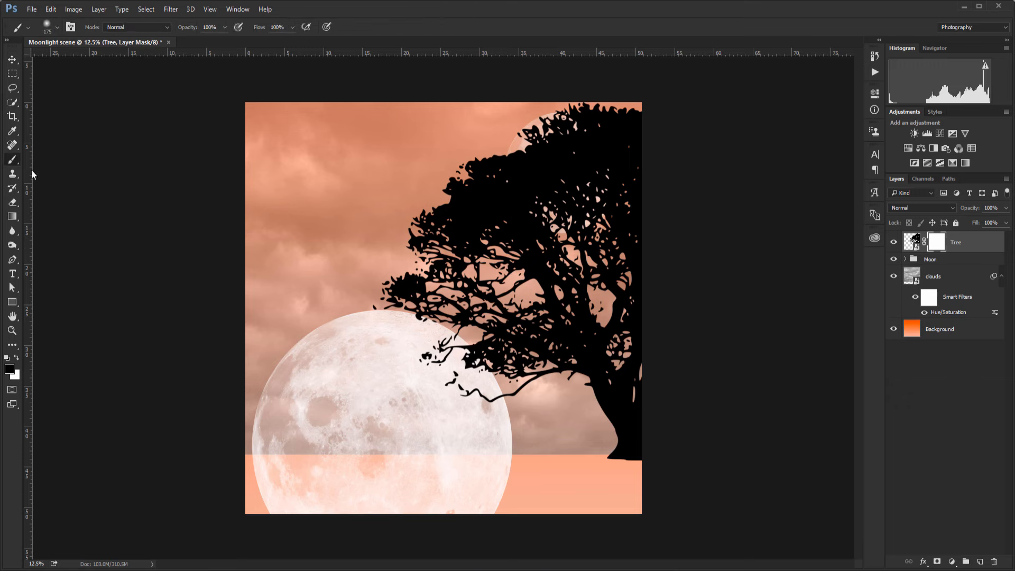
mouse_move(418, 352)
left_mouse_down()
mouse_move(409, 326)
mouse_move(413, 298)
mouse_move(401, 299)
mouse_move(444, 304)
mouse_move(474, 359)
mouse_move(458, 394)
mouse_move(486, 404)
mouse_move(504, 361)
mouse_move(524, 373)
mouse_move(488, 321)
mouse_move(447, 303)
mouse_move(458, 298)
mouse_move(392, 235)
mouse_move(400, 250)
mouse_move(485, 298)
mouse_move(511, 349)
mouse_move(492, 314)
mouse_move(503, 326)
mouse_move(458, 293)
left_mouse_up()
key("bracketright")
key("bracketright")
key("bracketright")
key("bracketright")
key("bracketright")
key("bracketright")
key("bracketright")
key("bracketright")
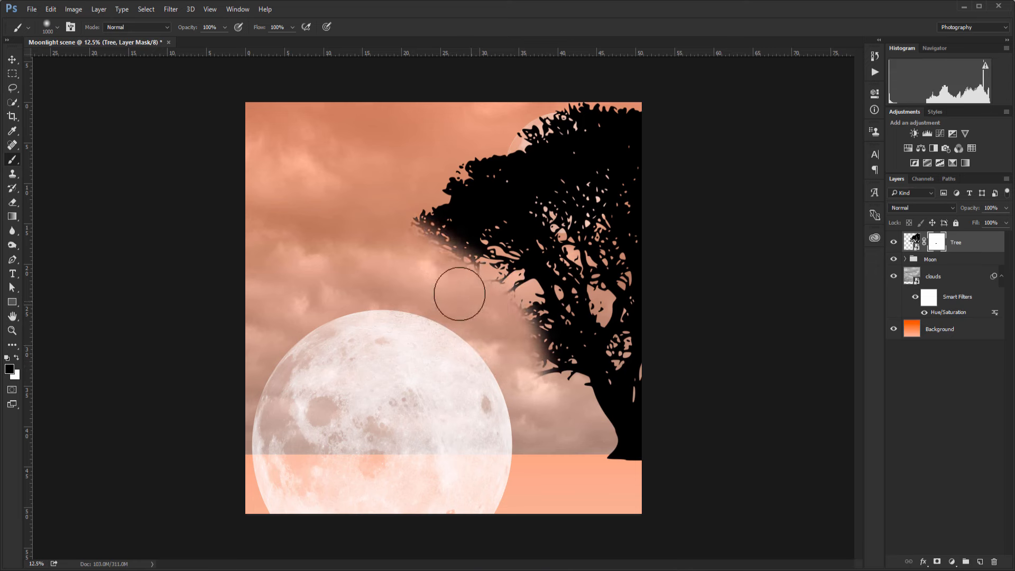
Set the brush to 100% hardness and 175 px, and mask the blurry lower-left edge of the canopy into a crisp outline
left_click(58, 30)
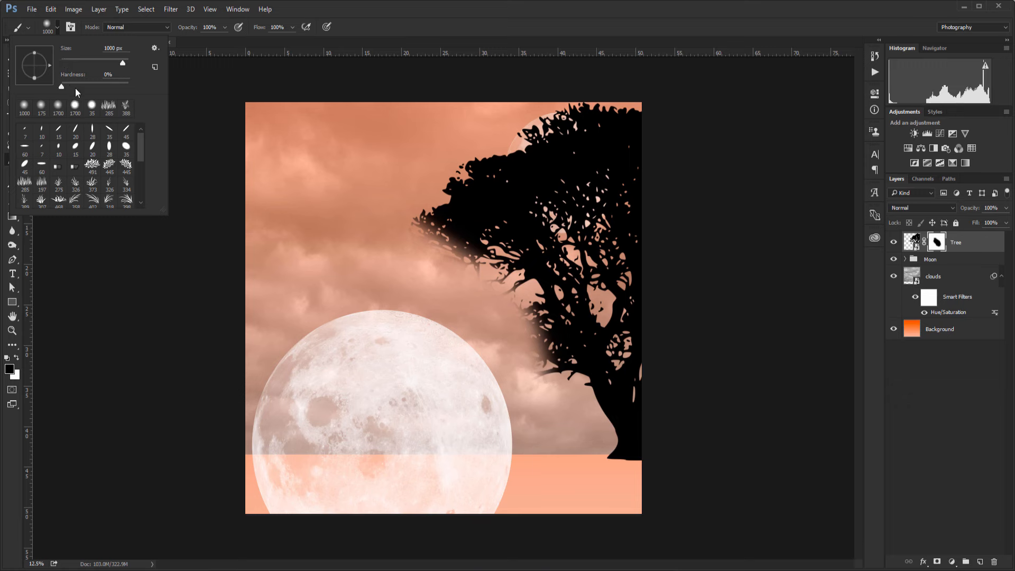
mouse_move(75, 88)
left_mouse_down()
mouse_move(65, 86)
mouse_move(138, 86)
left_mouse_up()
left_click(357, 38)
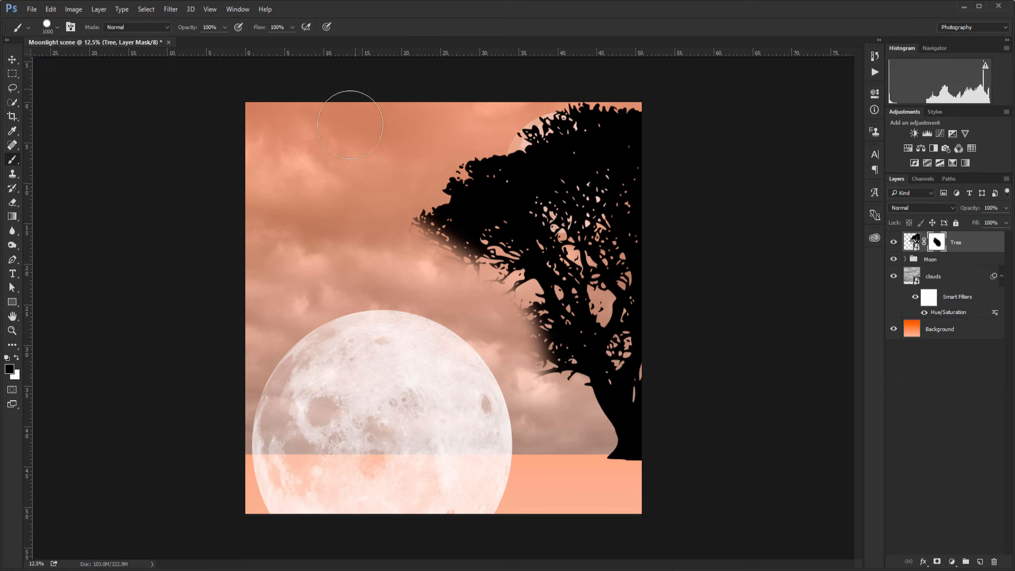
key("bracketleft")
key("bracketleft")
key("bracketleft")
key("bracketleft")
key("bracketleft")
key("bracketleft")
key("bracketleft")
key("bracketleft")
key("bracketleft")
key("bracketleft")
mouse_move(477, 273)
left_mouse_down()
mouse_move(482, 245)
mouse_move(417, 239)
mouse_move(418, 220)
mouse_move(434, 210)
mouse_move(490, 246)
mouse_move(424, 231)
mouse_move(489, 240)
mouse_move(438, 257)
mouse_move(496, 265)
mouse_move(497, 280)
mouse_move(494, 256)
mouse_move(522, 282)
mouse_move(505, 282)
mouse_move(508, 298)
mouse_move(498, 280)
mouse_move(498, 292)
mouse_move(532, 340)
mouse_move(538, 294)
mouse_move(550, 334)
left_mouse_up()
mouse_move(517, 297)
left_mouse_down()
mouse_move(542, 368)
mouse_move(576, 376)
mouse_move(551, 343)
mouse_move(581, 377)
mouse_move(554, 340)
mouse_move(571, 364)
mouse_move(548, 362)
left_mouse_up()
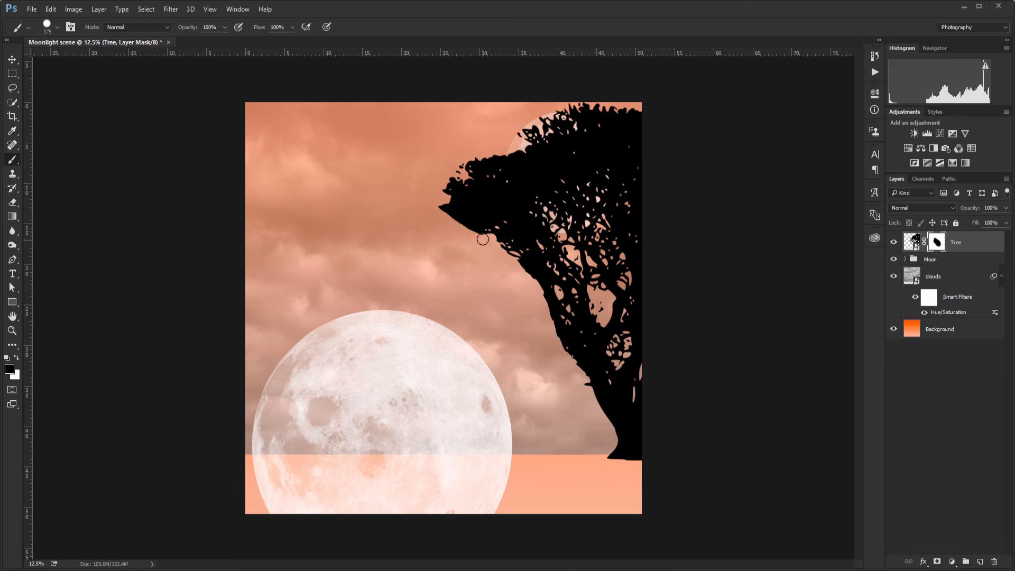
Refine the mask along the canopy's left tip and clear stray leaf specks beside it, enlarging the hard brush to 800 px
left_click_drag(468, 234, 434, 206)
key("bracketright")
key("bracketright")
key("bracketright")
key("bracketright")
key("bracketright")
key("bracketright")
key("bracketright")
key("bracketright")
key("bracketright")
key("bracketright")
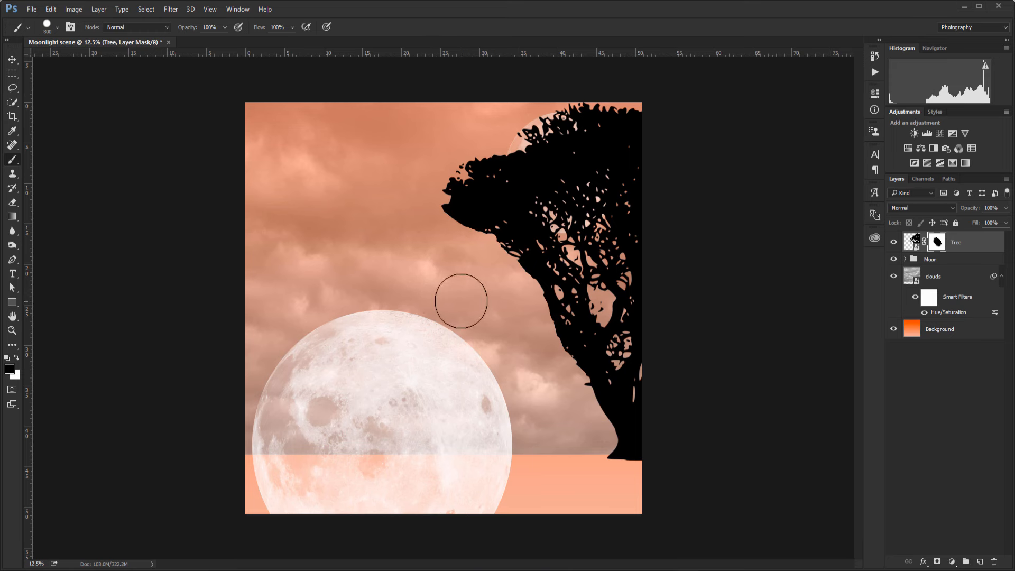
Reduce the hard brush to 60 px and mask out two small gaps in the foliage at the canopy's left tip
key("bracketleft")
key("bracketleft")
key("bracketleft")
key("bracketleft")
key("bracketleft")
key("bracketleft")
key("bracketleft")
key("bracketleft")
key("bracketleft")
key("bracketleft")
key("bracketleft")
key("bracketleft")
key("bracketleft")
key("bracketleft")
key("bracketleft")
key("bracketleft")
key("bracketleft")
key("bracketleft")
key("bracketleft")
left_click(456, 210)
left_click(467, 213)
Add a new layer above the Tree layer and choose the 7 px slanted elliptical brush tip
left_click(980, 562)
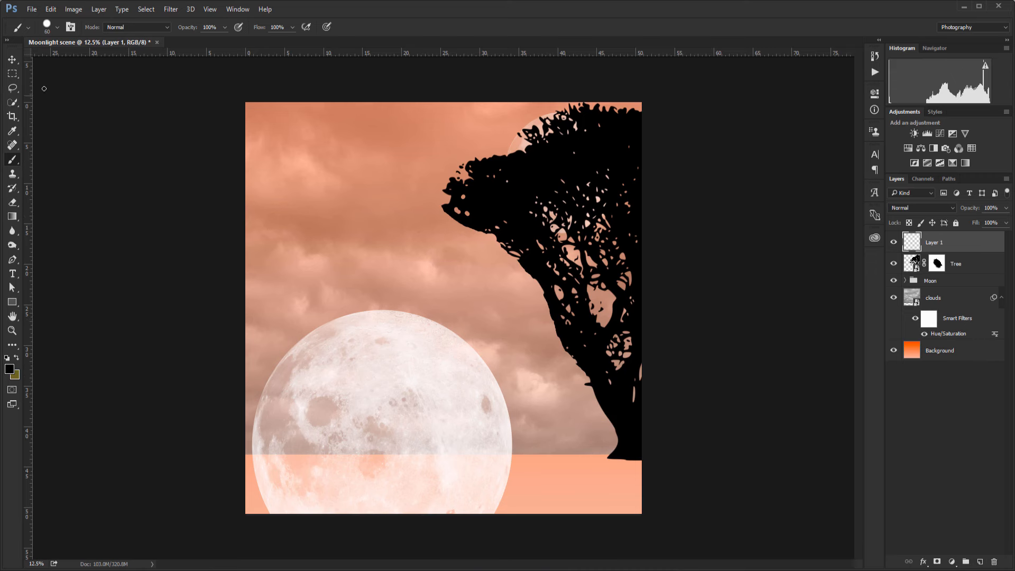
left_click(57, 28)
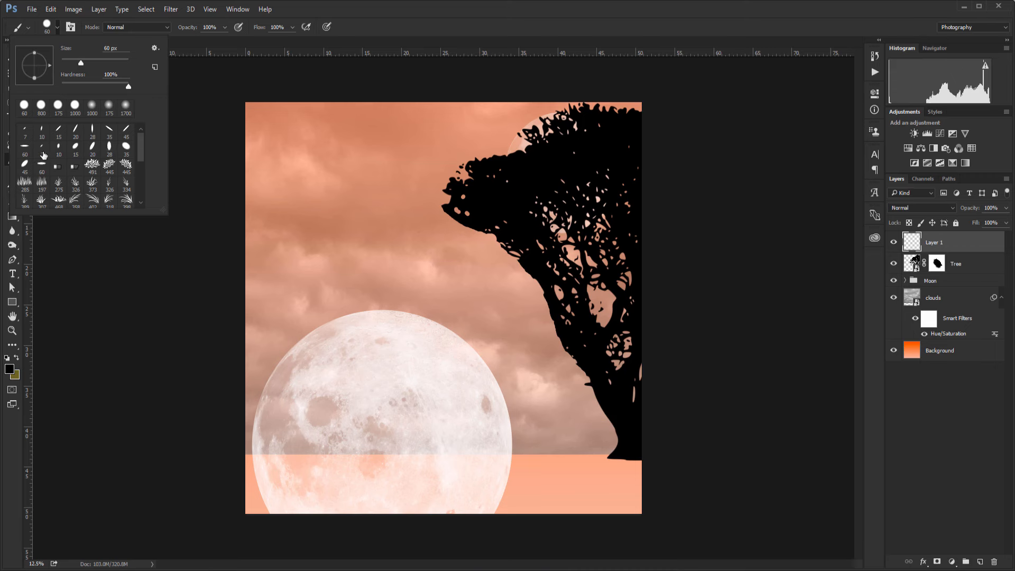
left_click(155, 49)
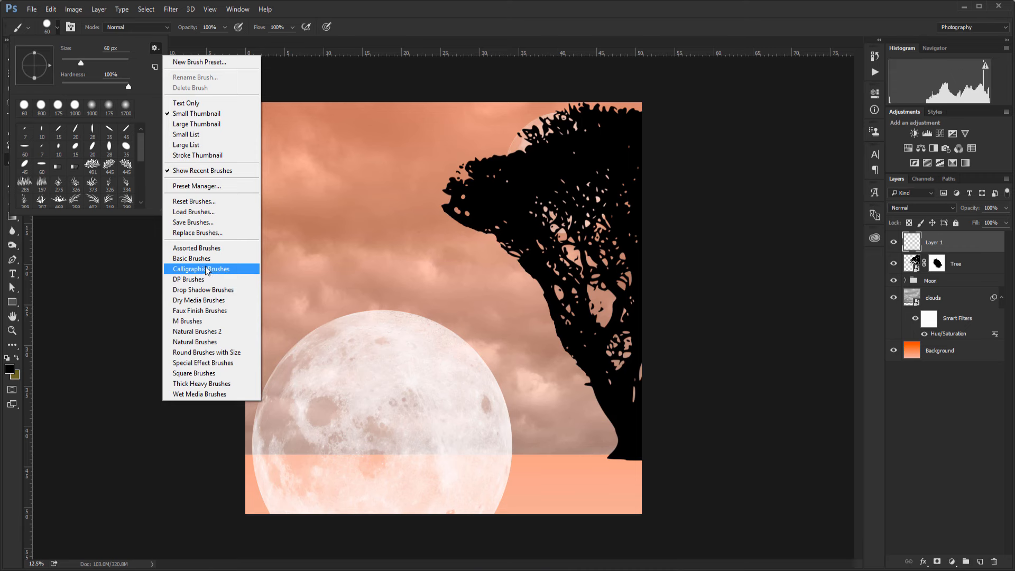
left_click(140, 78)
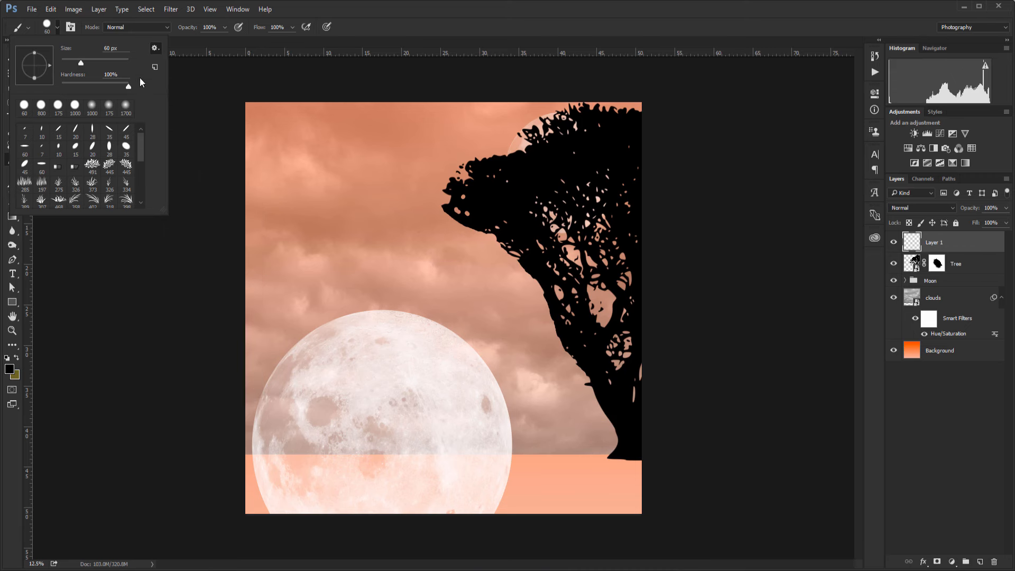
left_click(43, 150)
left_click(377, 36)
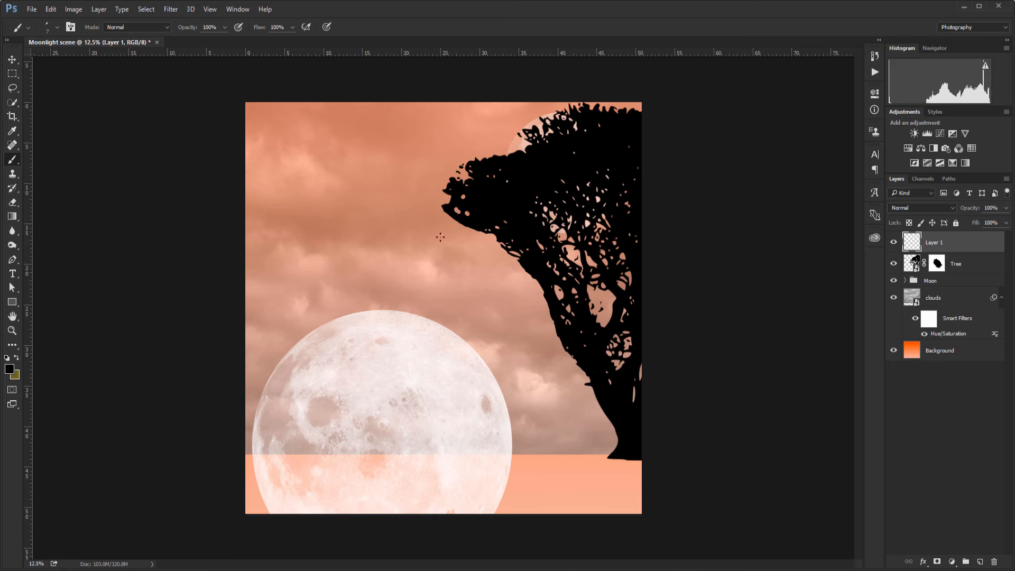
Enlarge the brush to 80 px and paint black branches and leaves along the canopy's lower-left edge on Layer 1
key("bracketright")
key("bracketright")
key("bracketright")
mouse_move(475, 233)
left_mouse_down()
mouse_move(446, 235)
mouse_move(513, 243)
mouse_move(504, 254)
mouse_move(506, 246)
mouse_move(518, 266)
mouse_move(490, 244)
mouse_move(559, 316)
mouse_move(515, 291)
mouse_move(506, 258)
mouse_move(487, 259)
mouse_move(477, 233)
mouse_move(476, 245)
mouse_move(441, 226)
mouse_move(449, 234)
mouse_move(457, 216)
mouse_move(459, 229)
mouse_move(445, 213)
mouse_move(433, 228)
mouse_move(473, 243)
mouse_move(506, 286)
mouse_move(529, 297)
mouse_move(536, 290)
mouse_move(538, 309)
mouse_move(559, 327)
mouse_move(541, 307)
left_mouse_up()
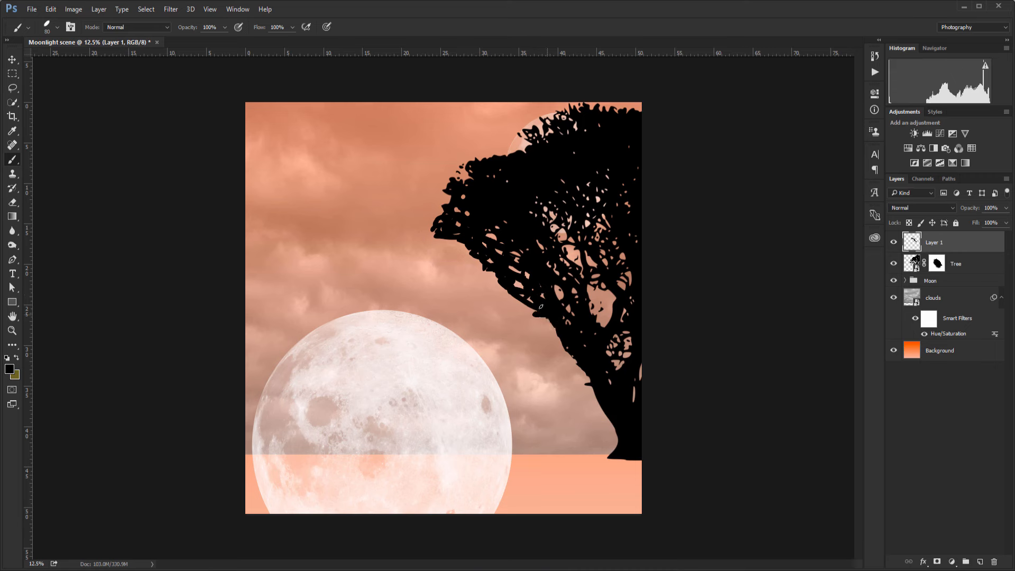
mouse_move(495, 270)
left_mouse_down()
mouse_move(453, 252)
mouse_move(476, 269)
mouse_move(462, 252)
left_mouse_up()
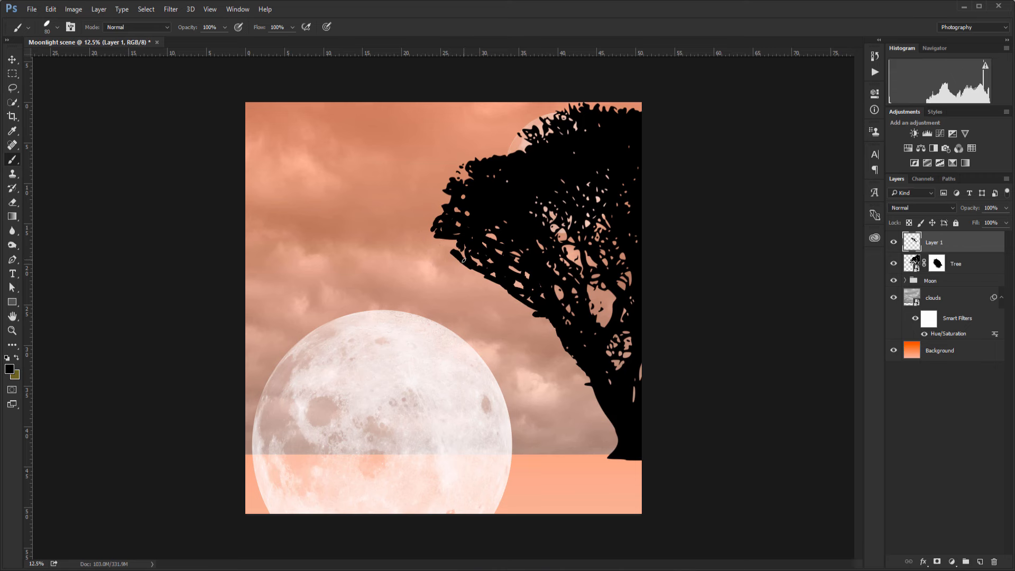
mouse_move(464, 260)
left_mouse_down()
mouse_move(448, 261)
mouse_move(478, 269)
mouse_move(448, 239)
mouse_move(453, 248)
mouse_move(440, 252)
mouse_move(462, 255)
left_mouse_up()
mouse_move(515, 284)
left_mouse_down()
mouse_move(446, 269)
mouse_move(469, 268)
mouse_move(487, 272)
mouse_move(443, 273)
mouse_move(457, 252)
mouse_move(447, 259)
mouse_move(439, 245)
mouse_move(421, 247)
mouse_move(450, 236)
left_mouse_up()
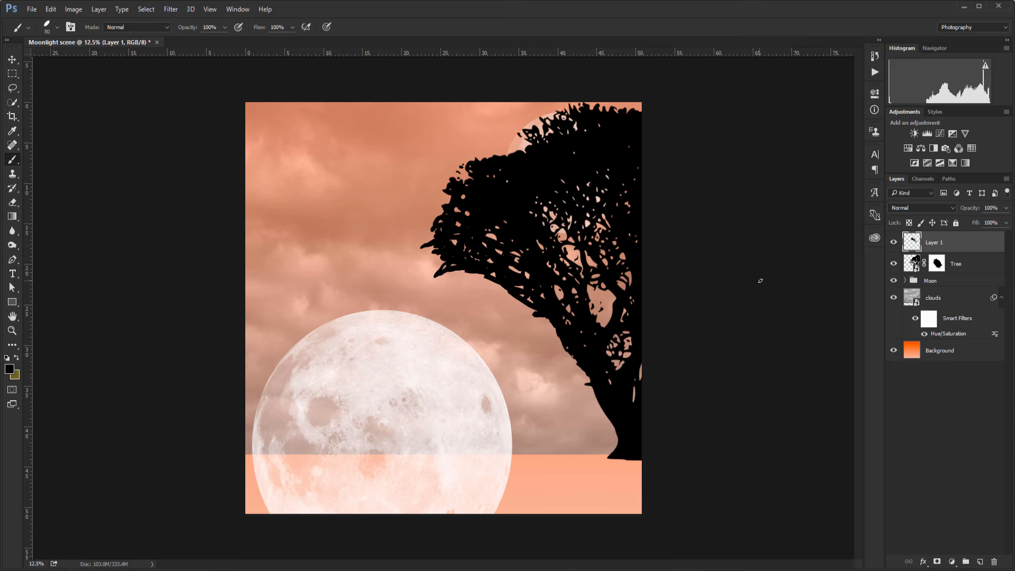
Compare the original and reshaped tree by switching the Tree mask and the visibility of Layer 1 off and on
left_click(937, 264)
left_click(937, 269, "shift")
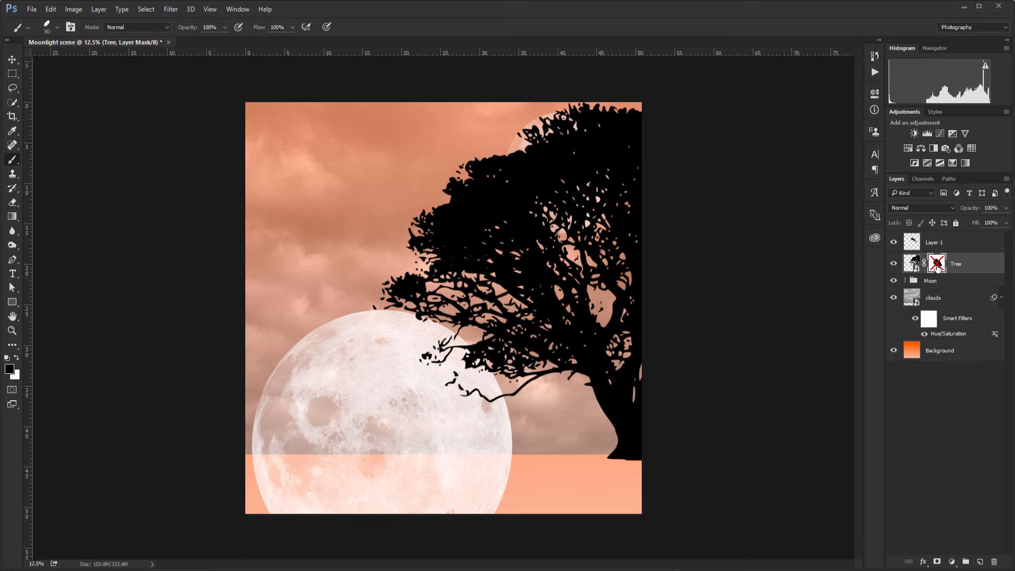
left_click(937, 268, "shift")
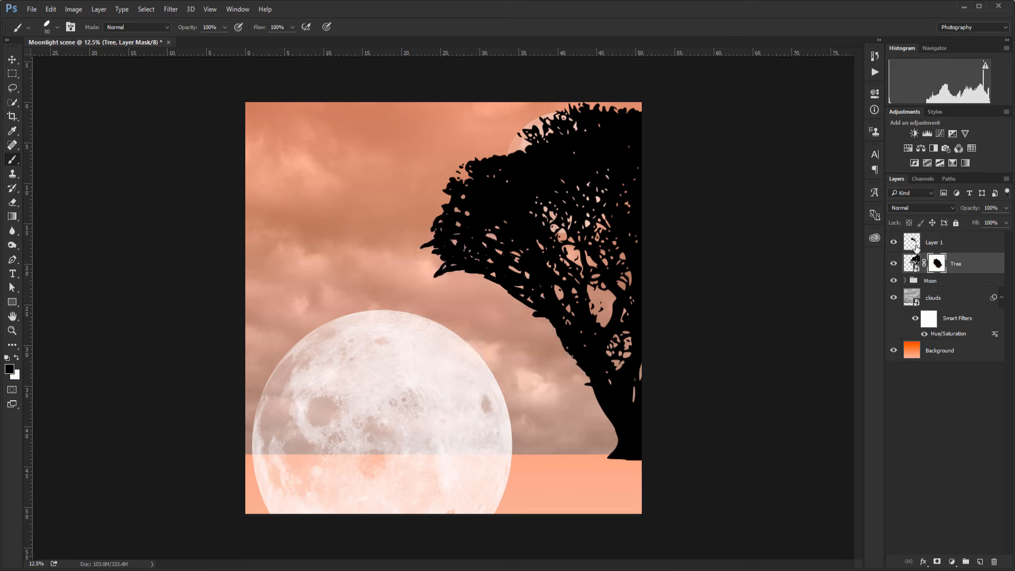
left_click(915, 247)
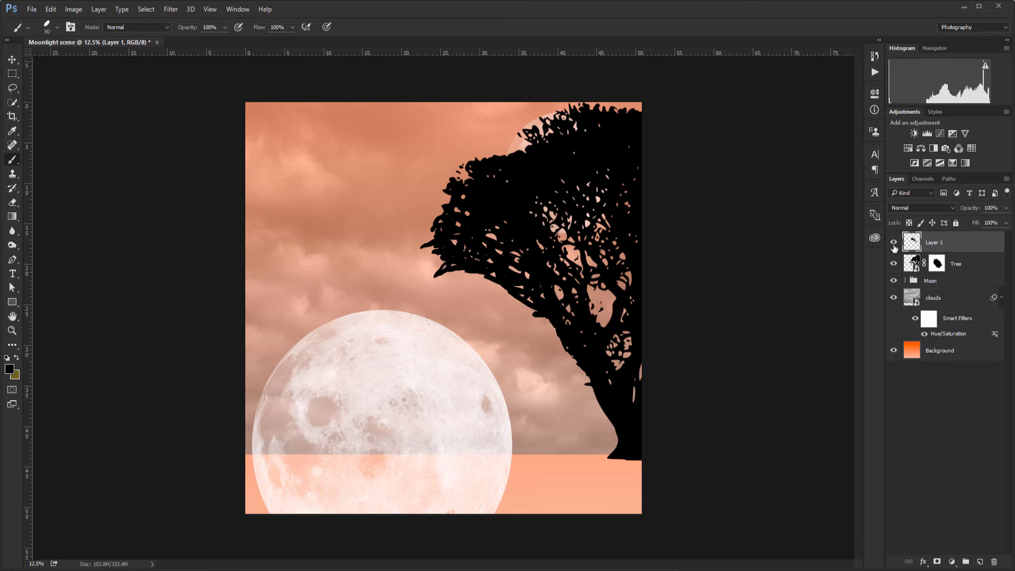
left_click(893, 245)
left_click(938, 267, "shift")
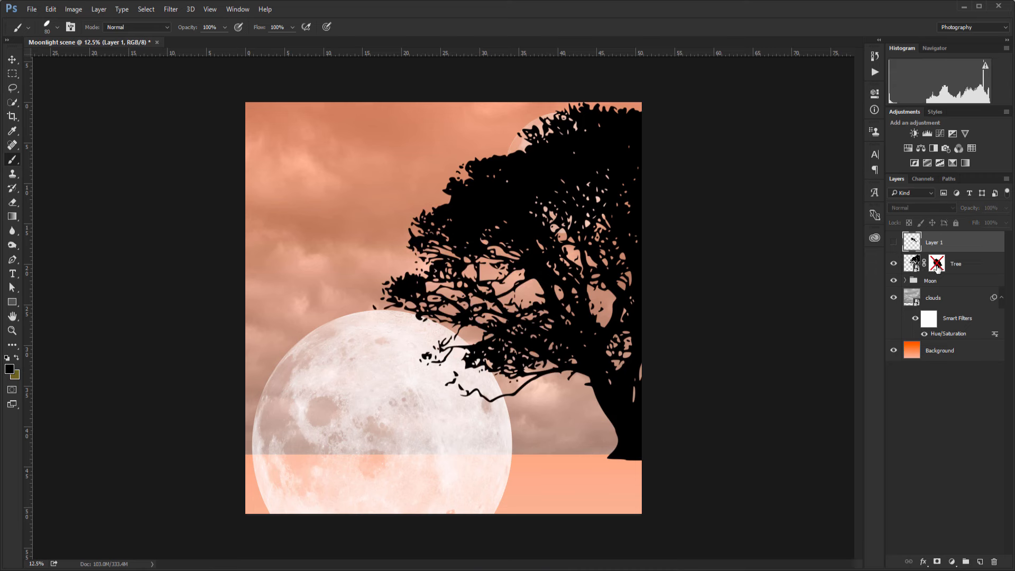
left_click(937, 267, "shift")
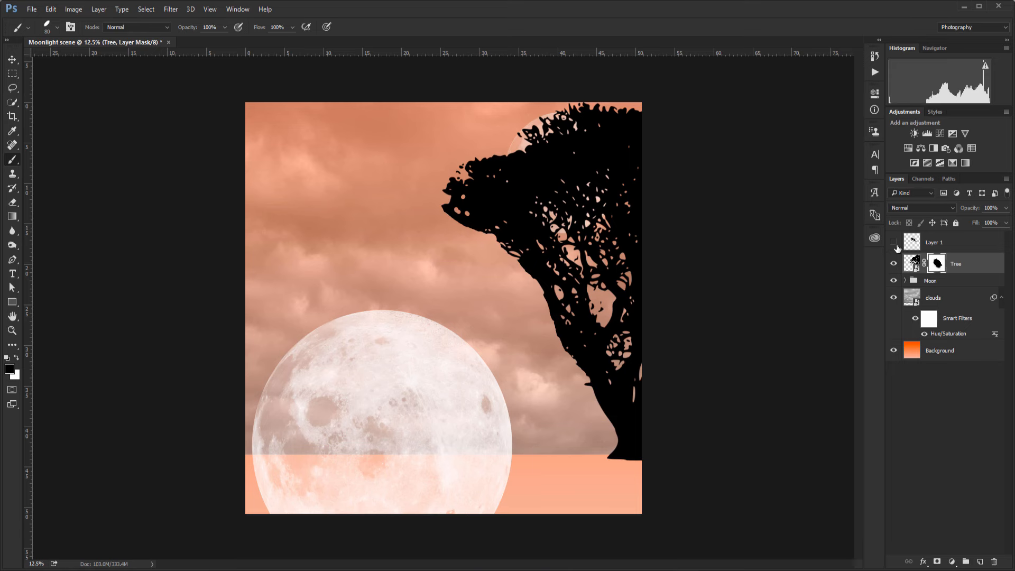
left_click(894, 243)
left_click(894, 243)
left_click(937, 264, "shift")
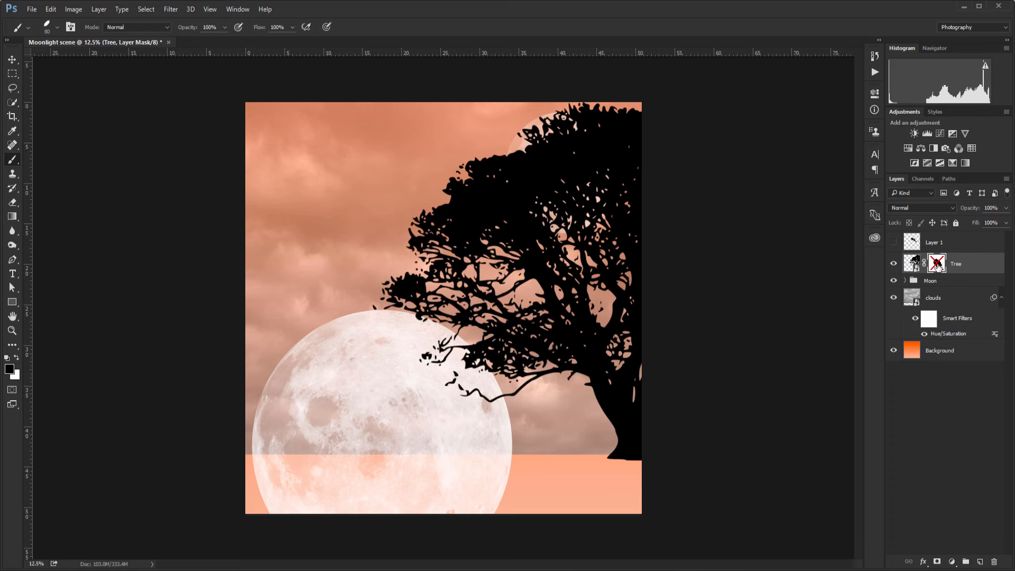
left_click(937, 264, "shift")
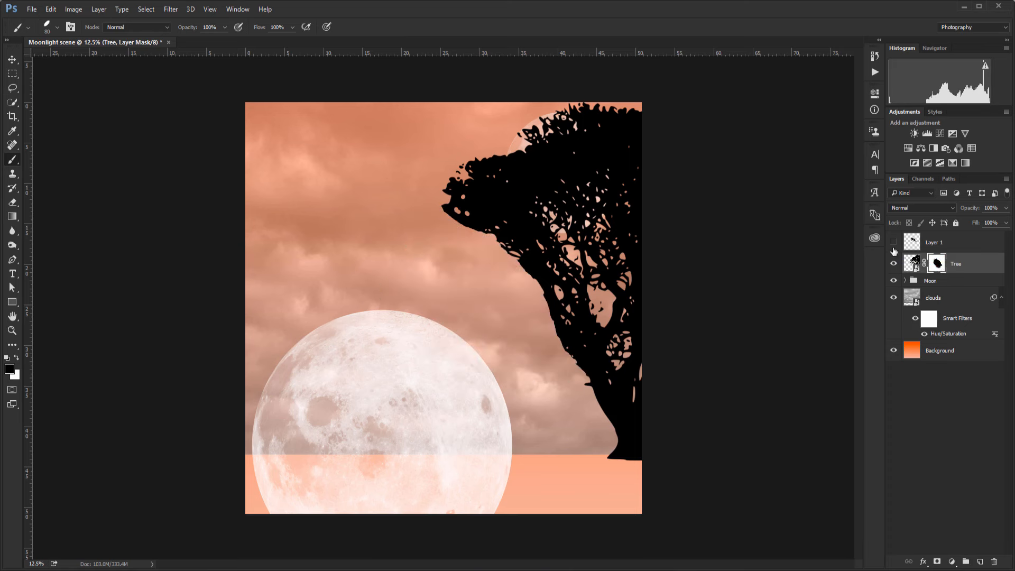
left_click(894, 244)
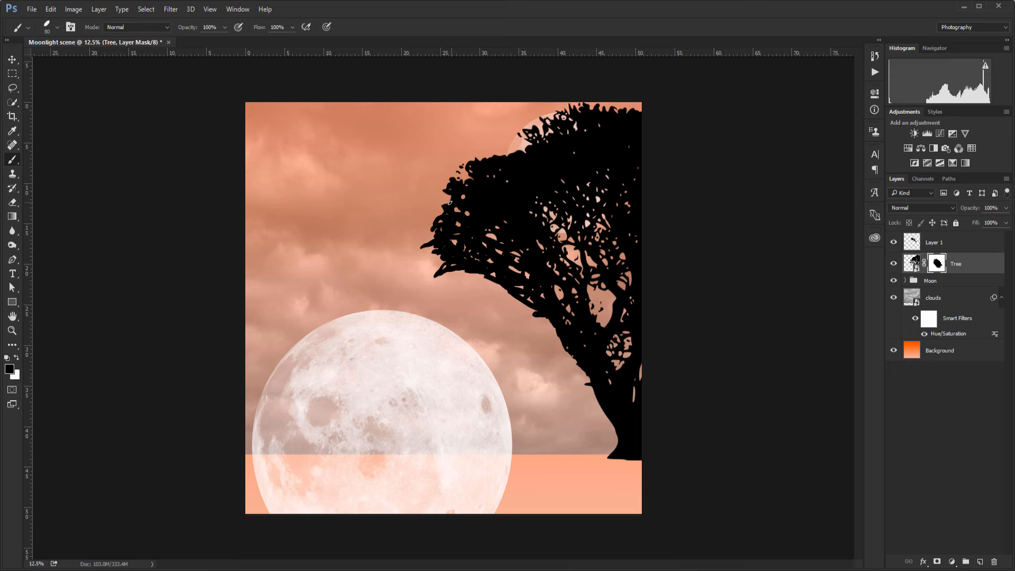
Choose the Rectangle tool in Shape mode and set its fill to black
key("v")
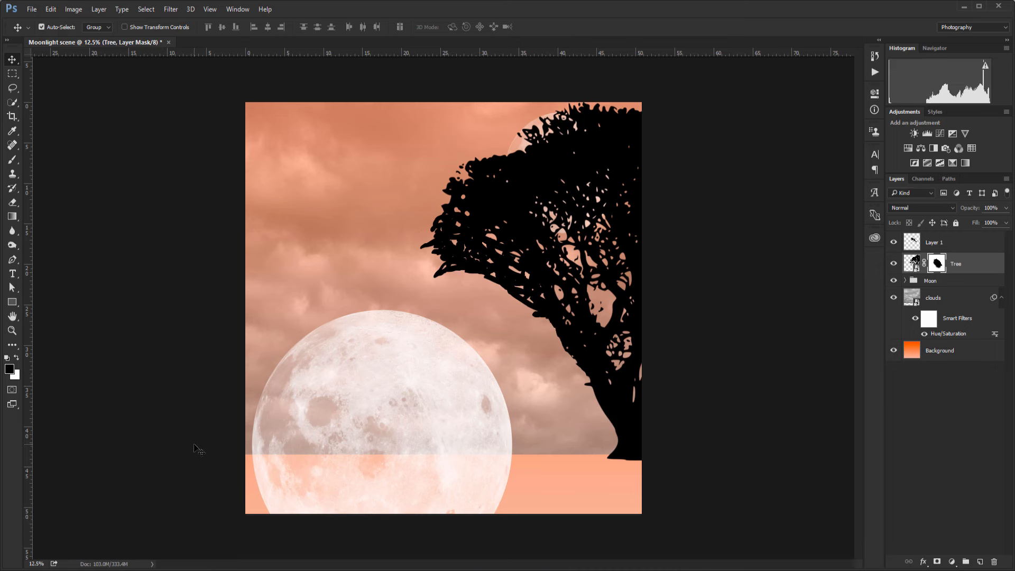
left_click(13, 303)
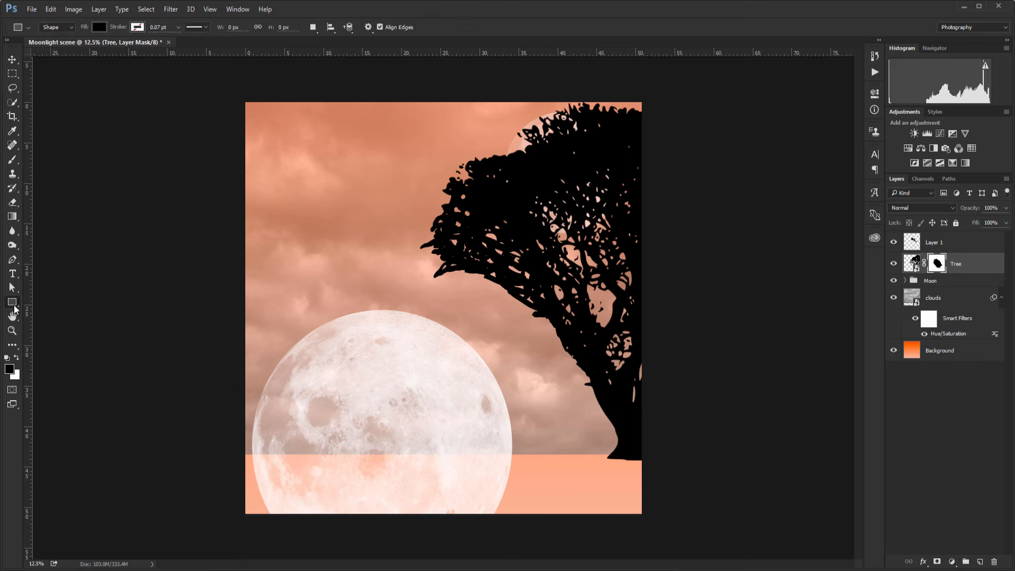
left_click(133, 31)
left_click(132, 32)
left_click(100, 29)
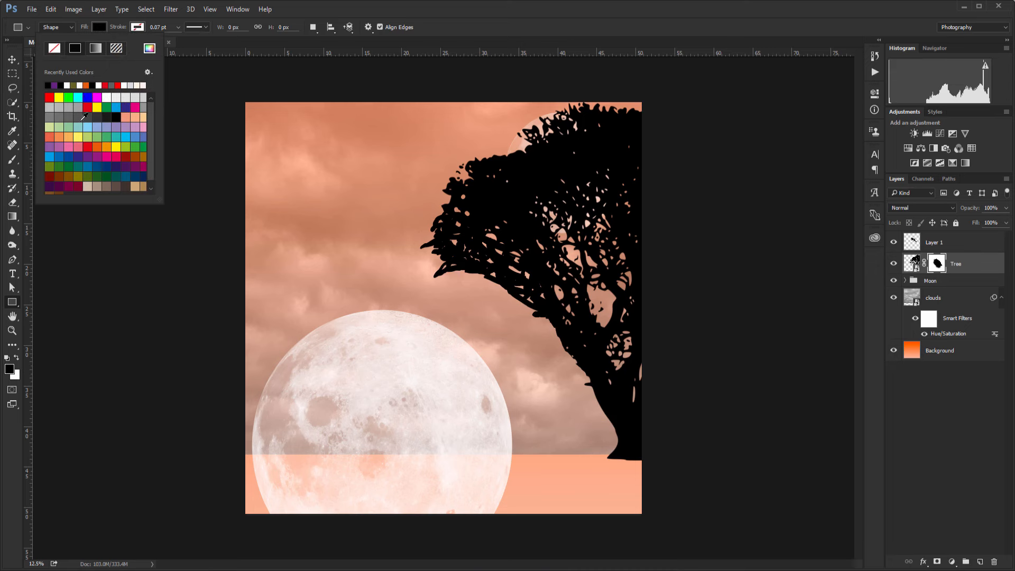
left_click(126, 107)
left_click(101, 29)
left_click(101, 29)
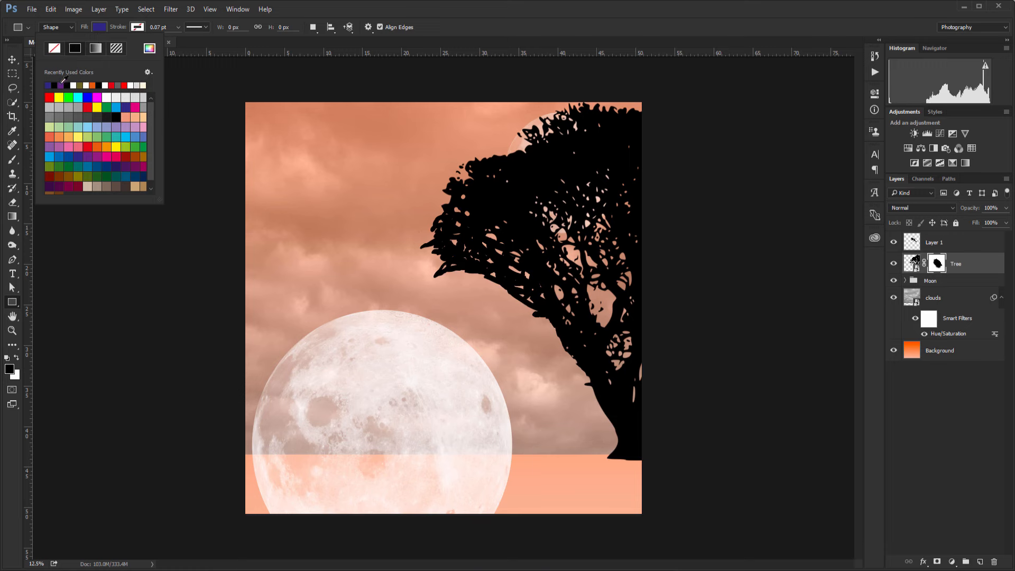
left_click(97, 86)
Set the stroke to none and draw a black rectangle about 6240 x 1008 px along the horizon, covering the canvas's lower strip
left_click(137, 27)
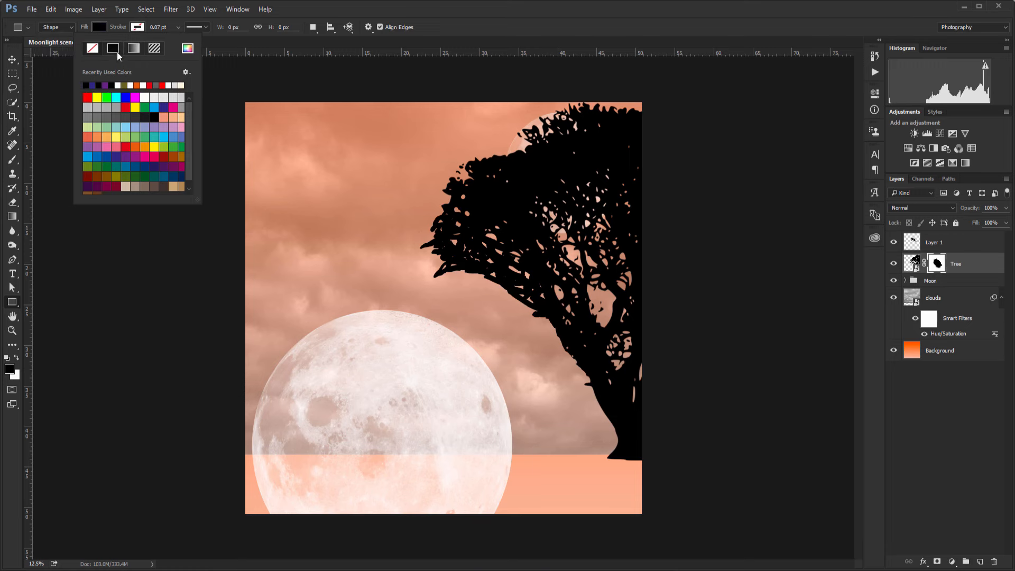
left_click(114, 48)
left_click(137, 28)
left_click(138, 29)
left_click(93, 49)
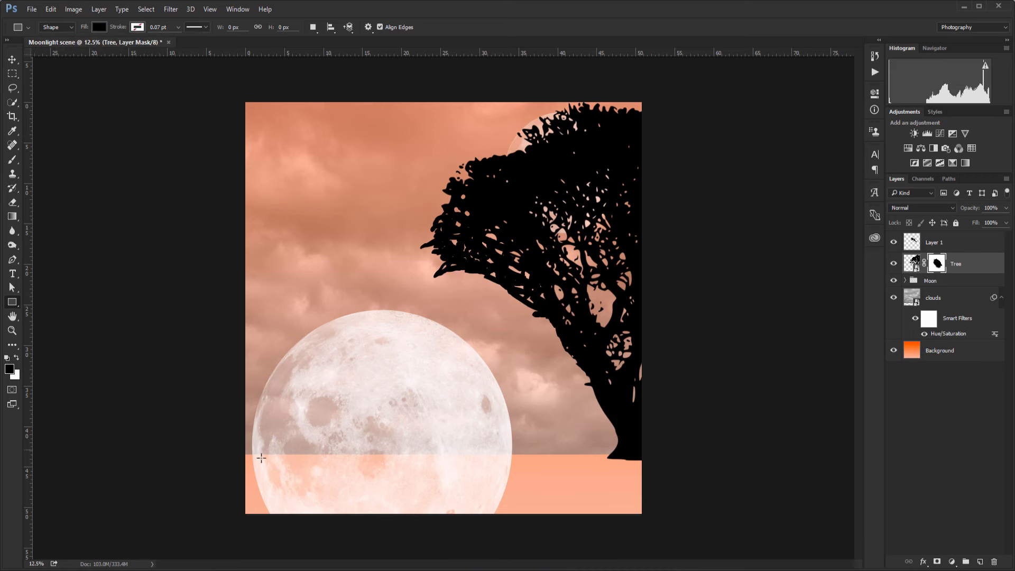
left_click_drag(238, 454, 650, 523)
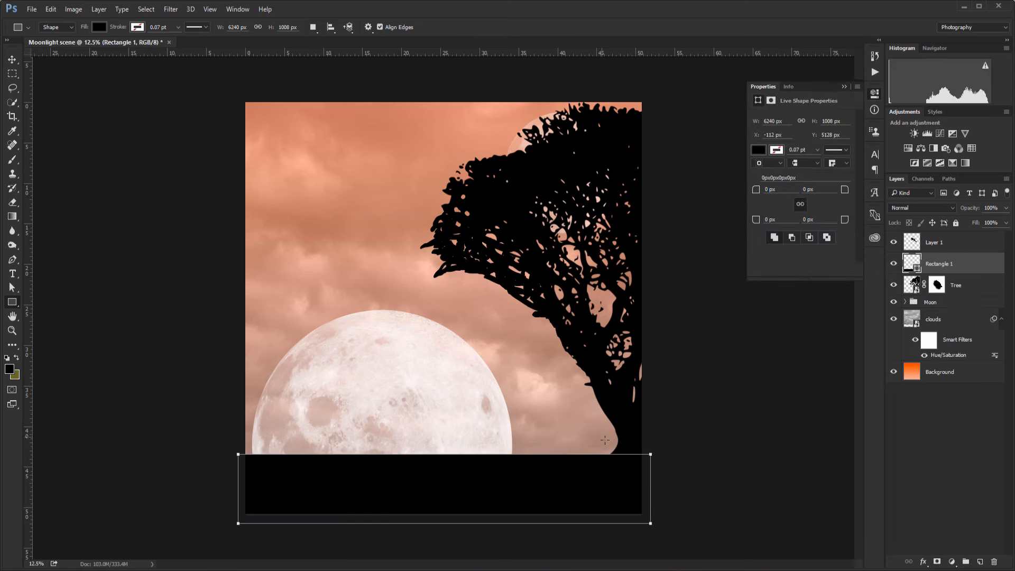
left_click(845, 87)
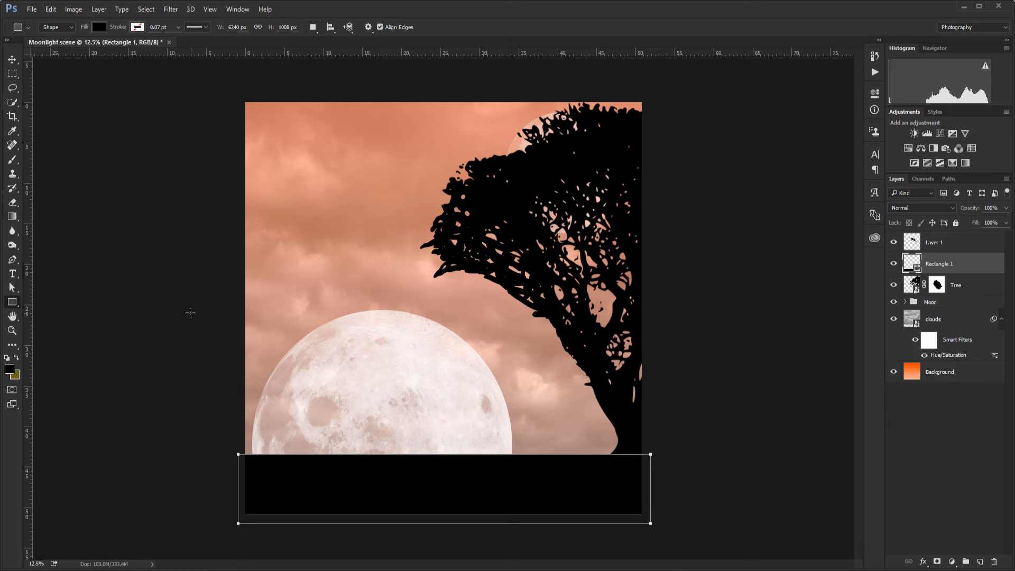
key("v")
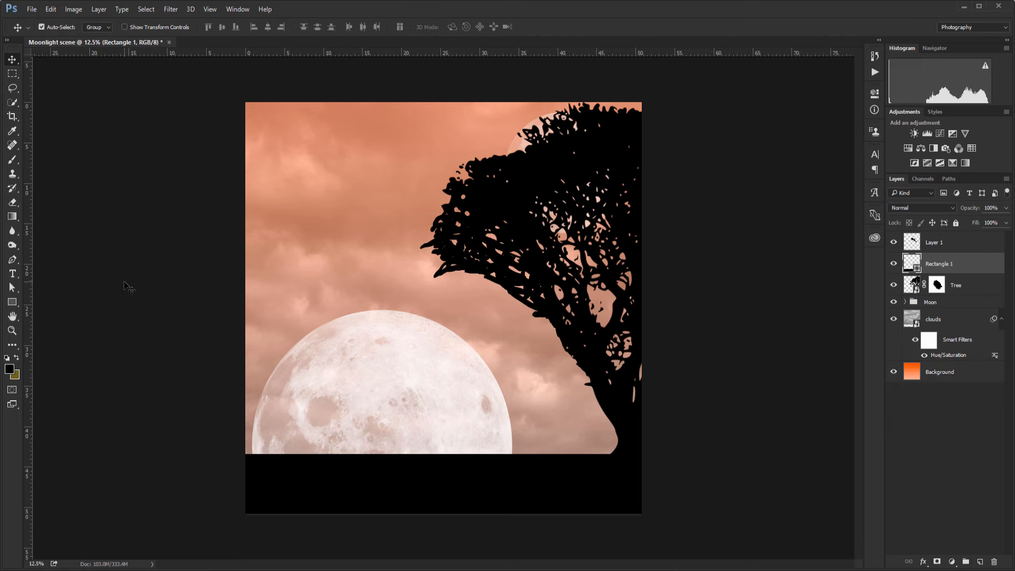
Place GirlSwinging.png as an embedded image in the moonlight scene
left_click(31, 9)
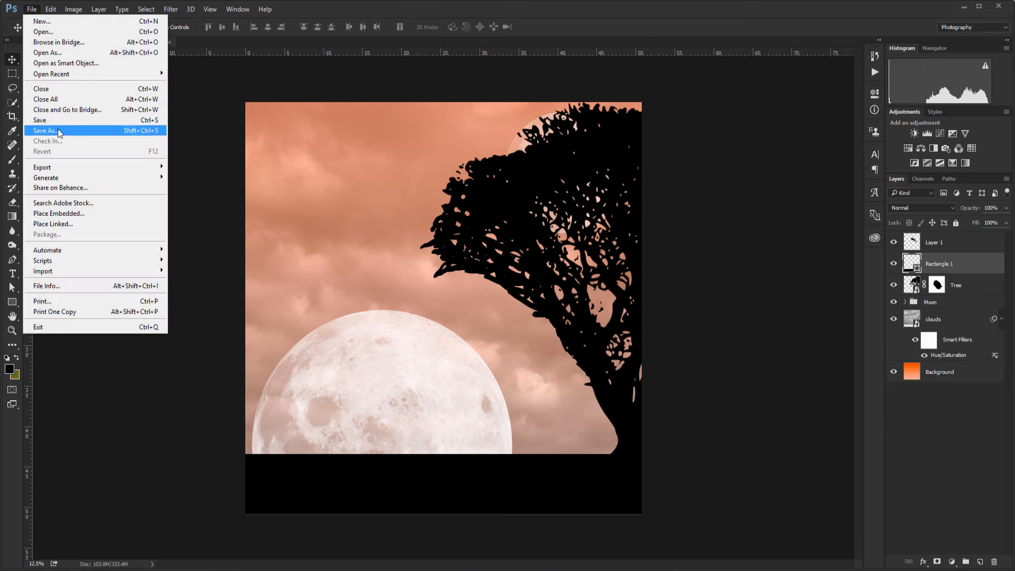
left_click(50, 214)
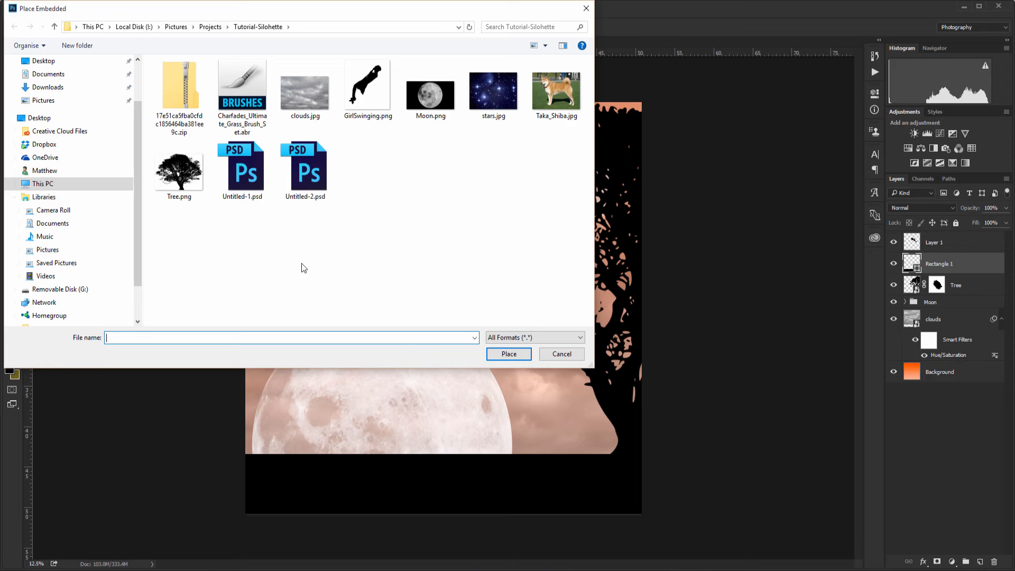
left_click(368, 115)
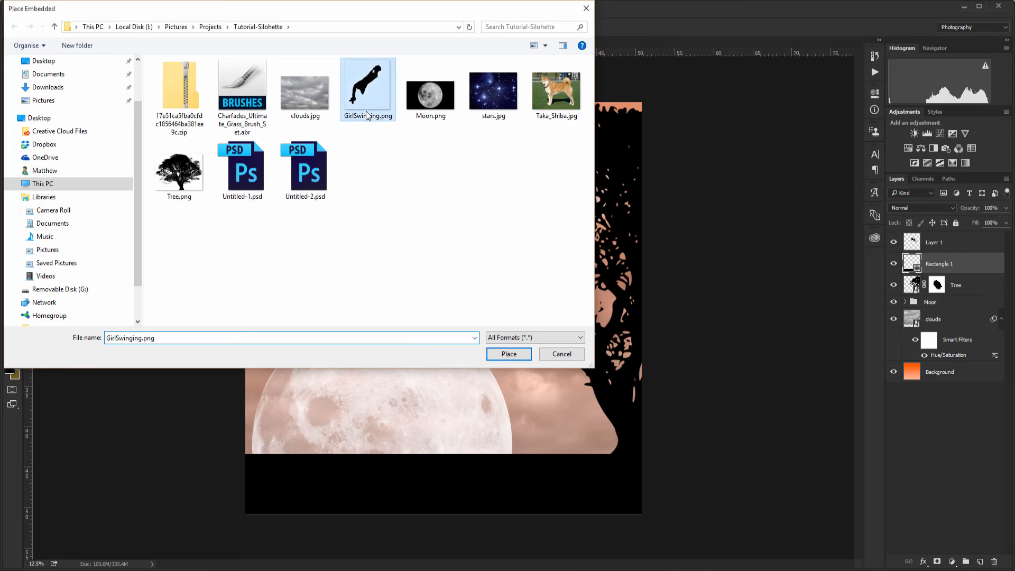
double_click(369, 115)
Rotate the girl silhouette to about -13.28° and position it over the upper right part of the large moon
left_click_drag(412, 275, 387, 322)
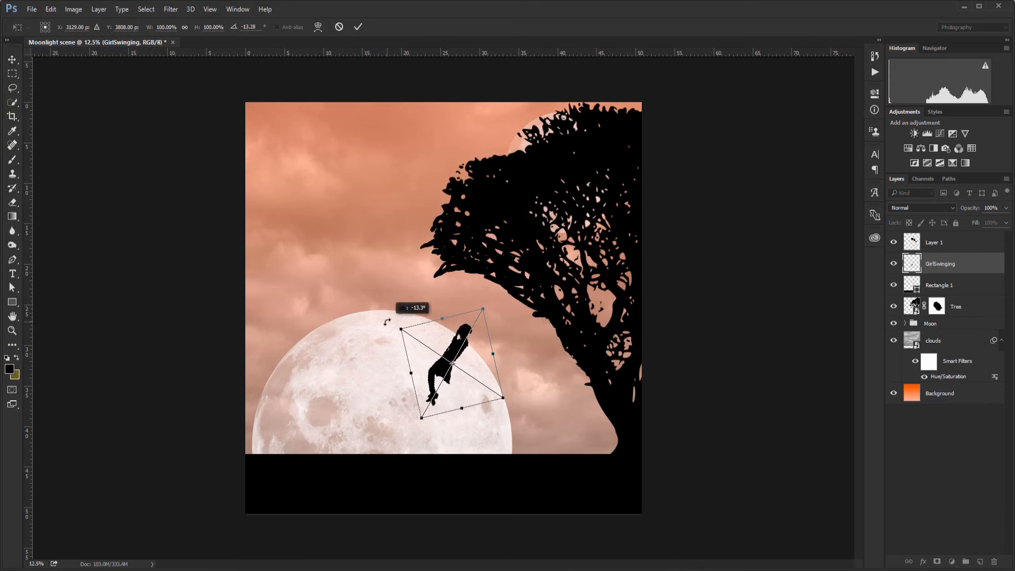
left_click_drag(452, 357, 452, 370)
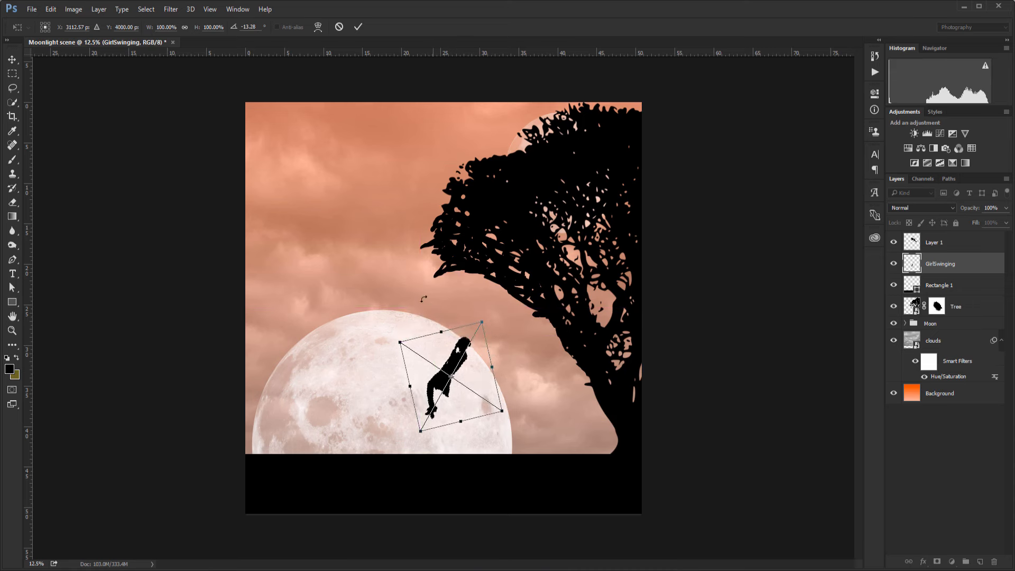
left_click(359, 27)
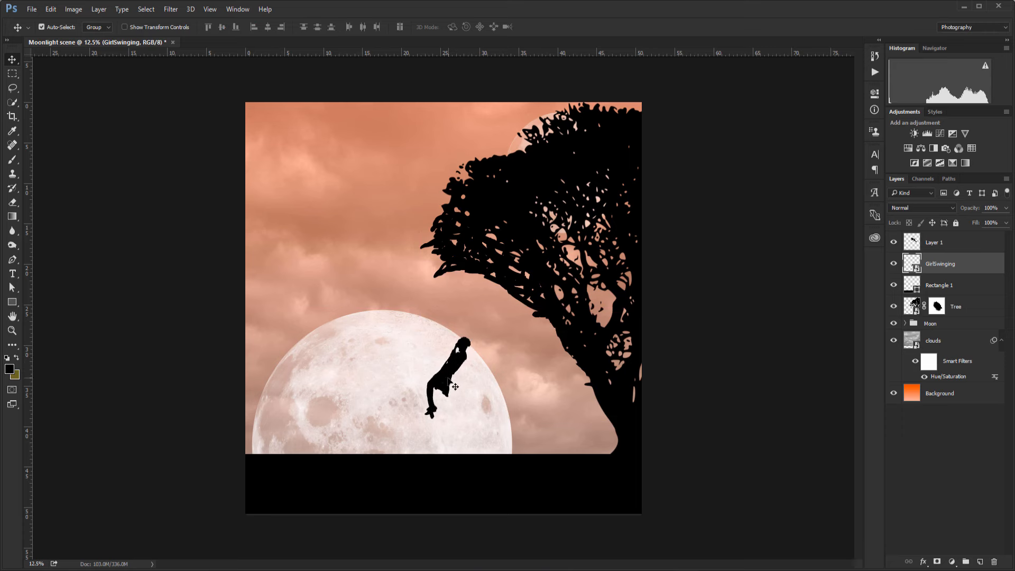
left_click_drag(448, 379, 439, 377)
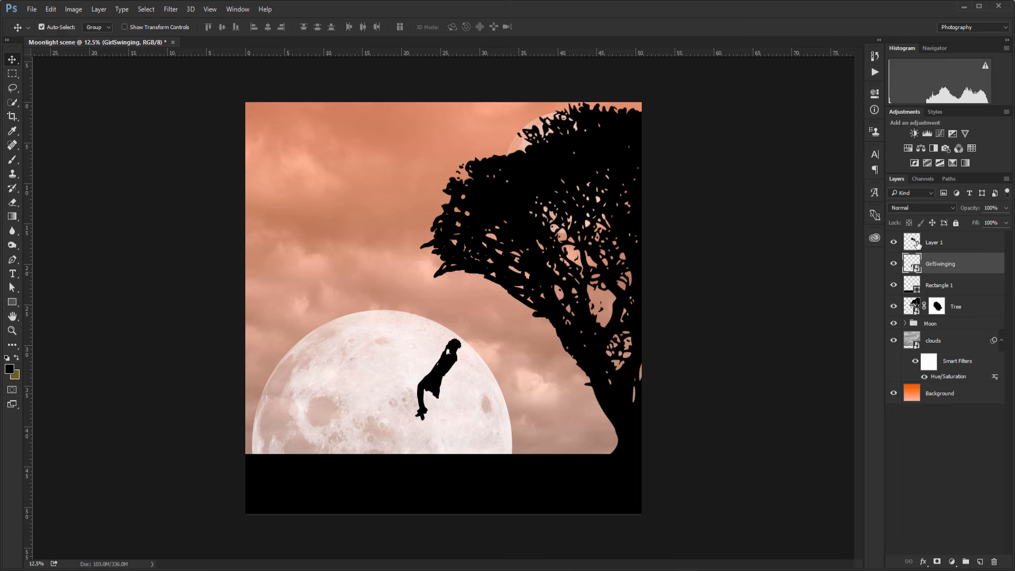
Move Layer 1 directly above the Tree layer and add a new layer at the top of the stack
left_click_drag(916, 243, 903, 288)
left_click(909, 243)
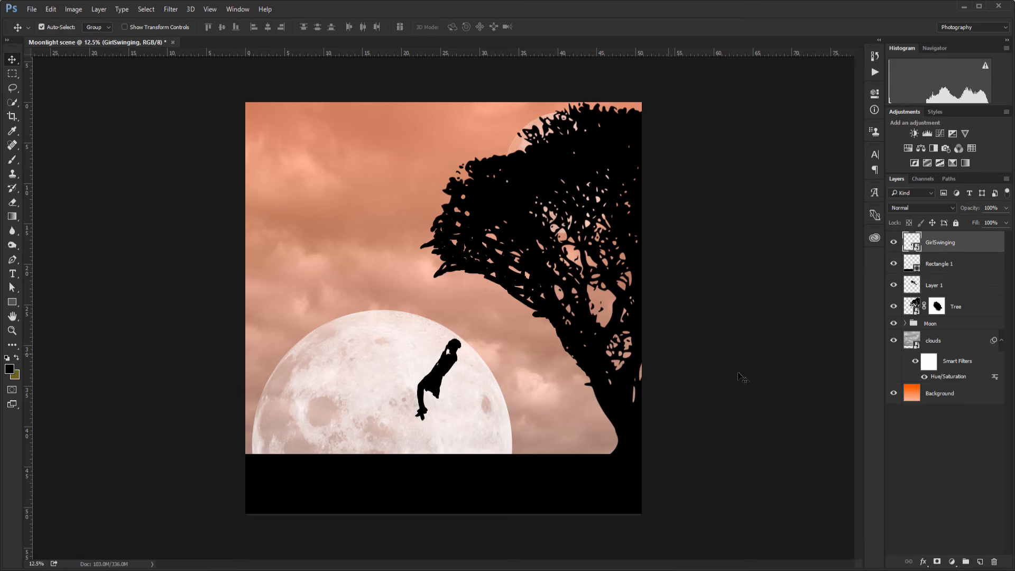
left_click(978, 561)
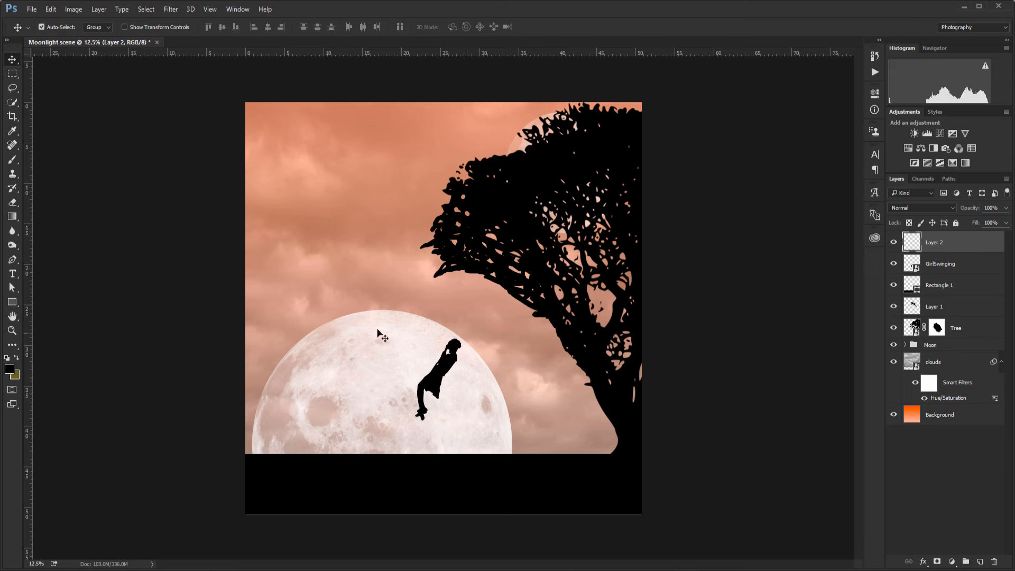
Draw a curved Pen path from the girl's hands up into the tree canopy
left_click(14, 260)
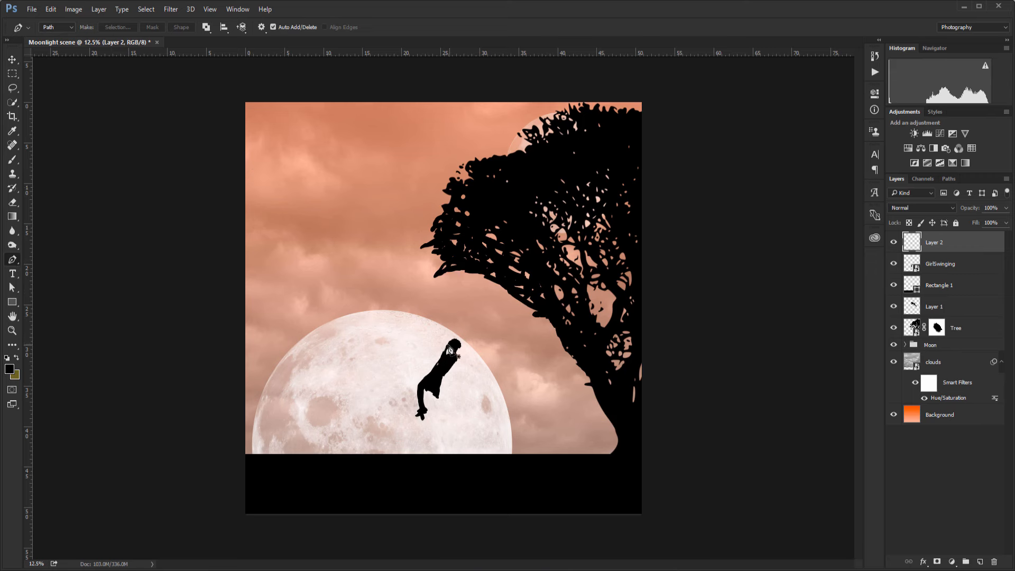
left_click(449, 351)
left_click_drag(506, 239, 521, 175)
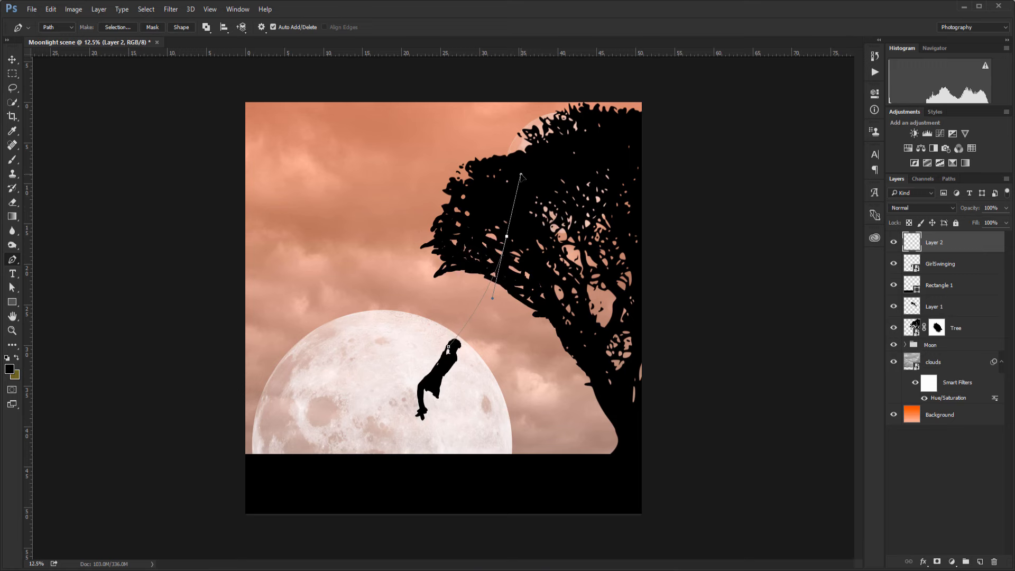
left_click_drag(522, 172, 521, 171)
Stroke the path with the black Brush, without simulated pressure, to form a rope, and clear the path
right_click(473, 312)
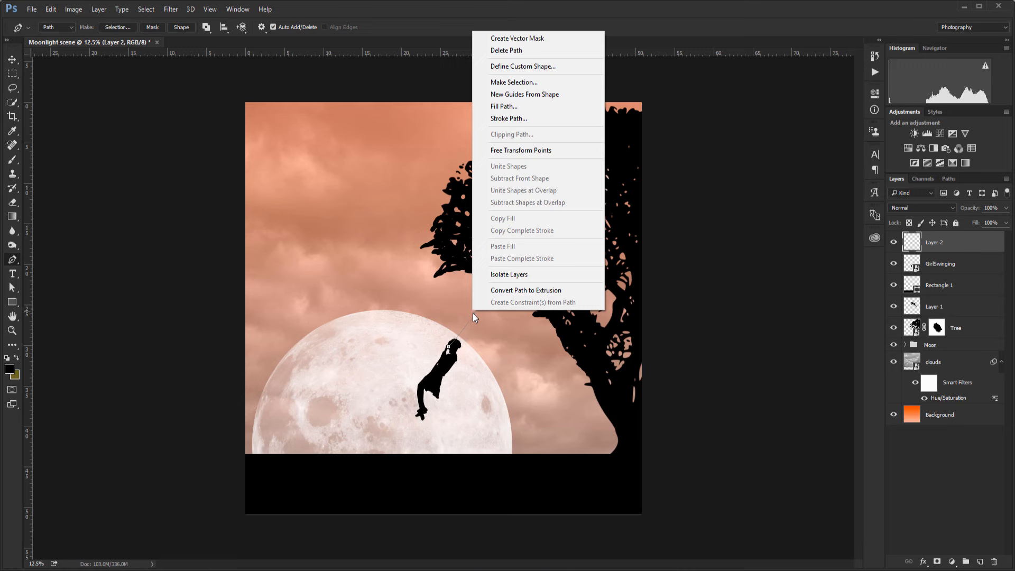
right_click(473, 315)
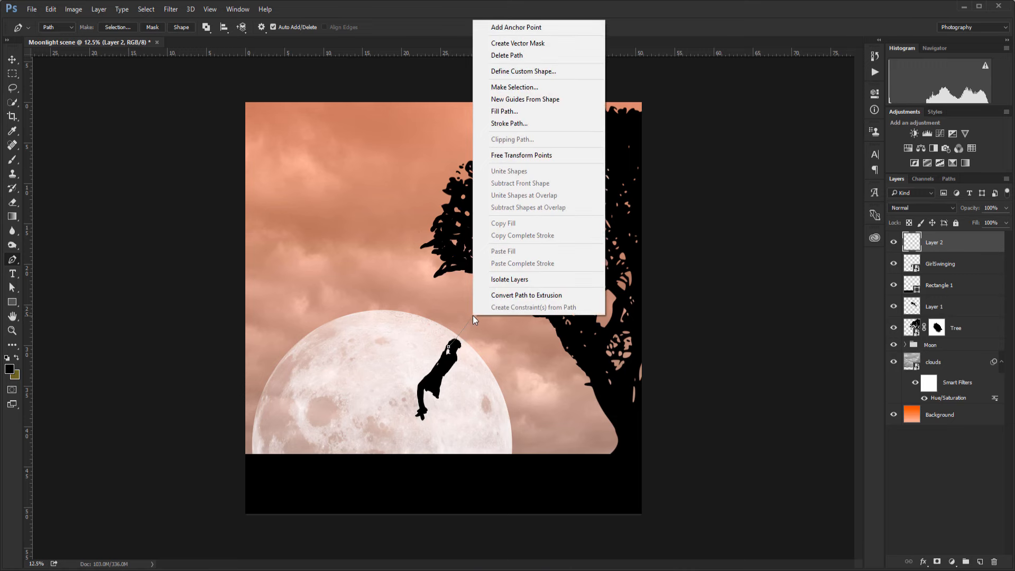
left_click(496, 128)
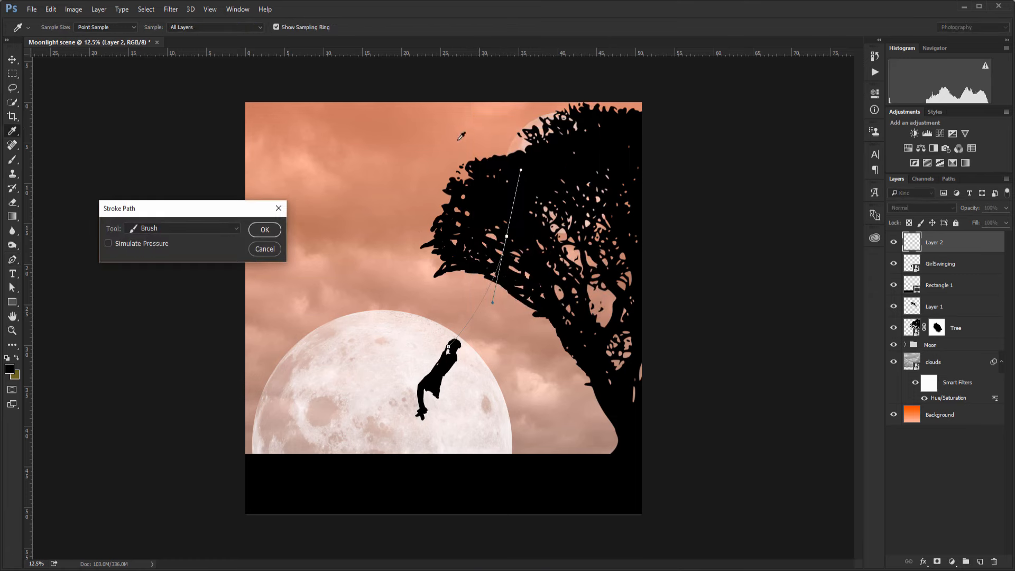
left_click(255, 231)
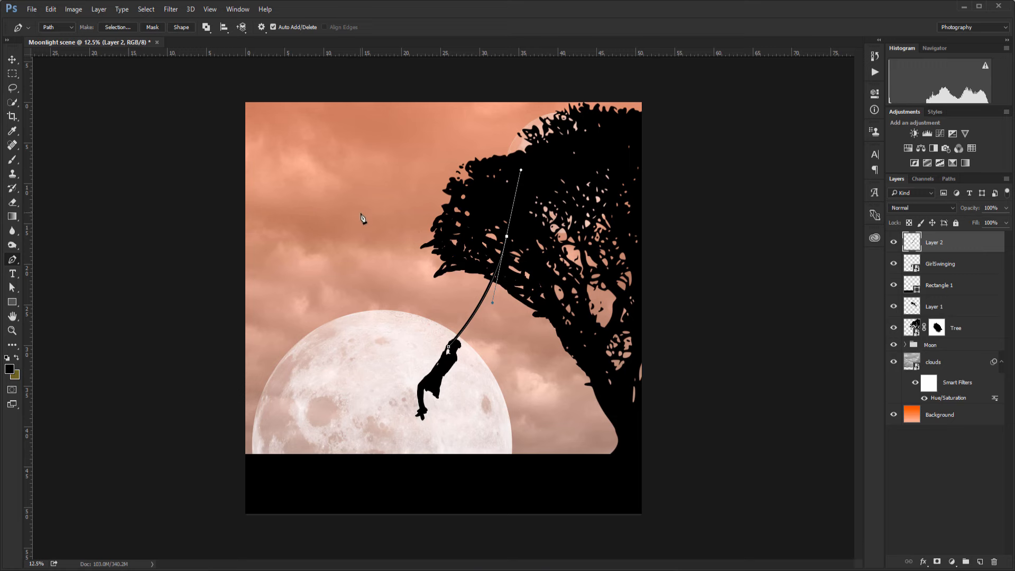
key("Return")
left_click(12, 60)
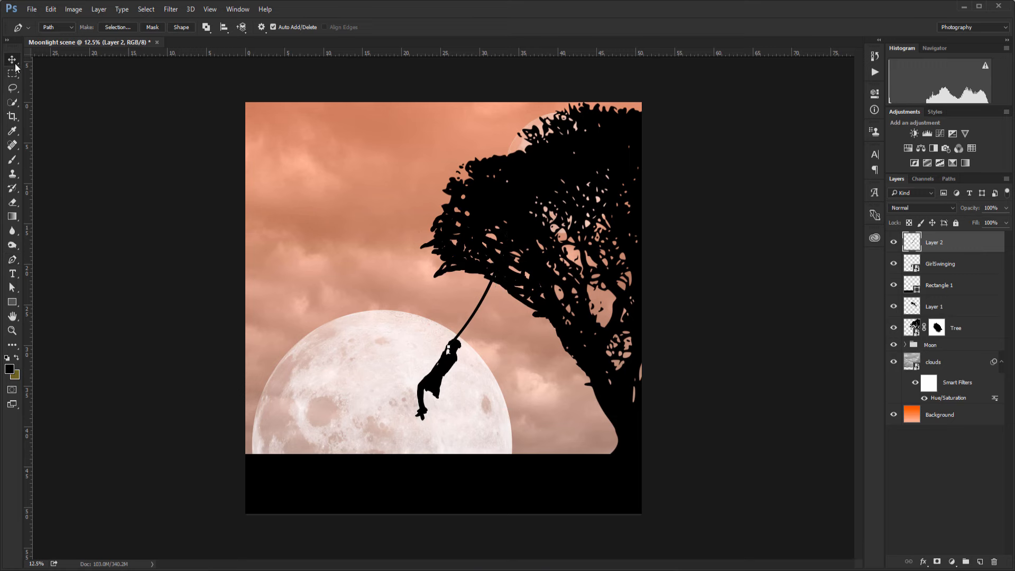
left_click(138, 184)
Free-transform the GirlSwinging layer and rotate the girl to about -10.22°
left_click(450, 353)
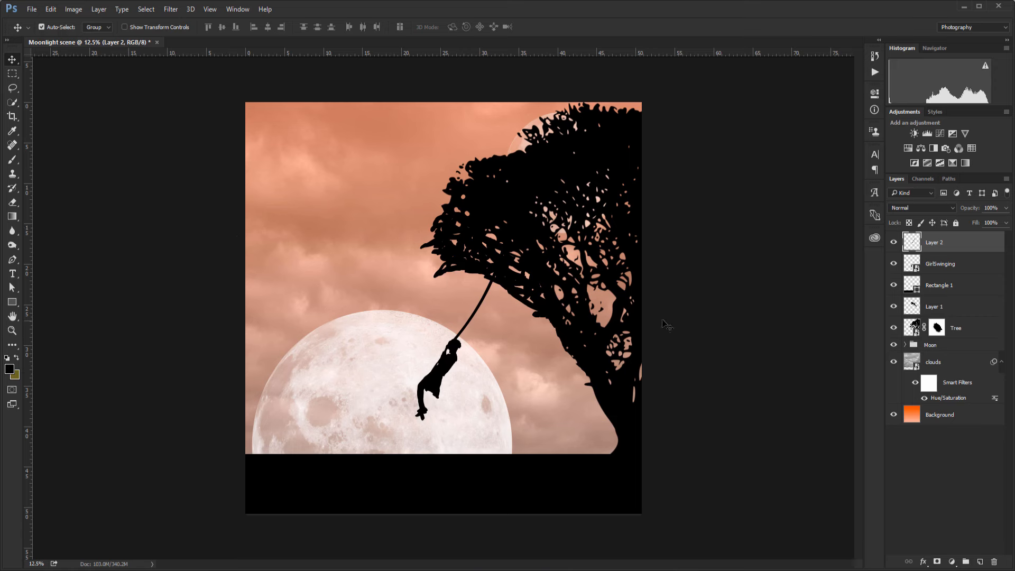
left_click(902, 265)
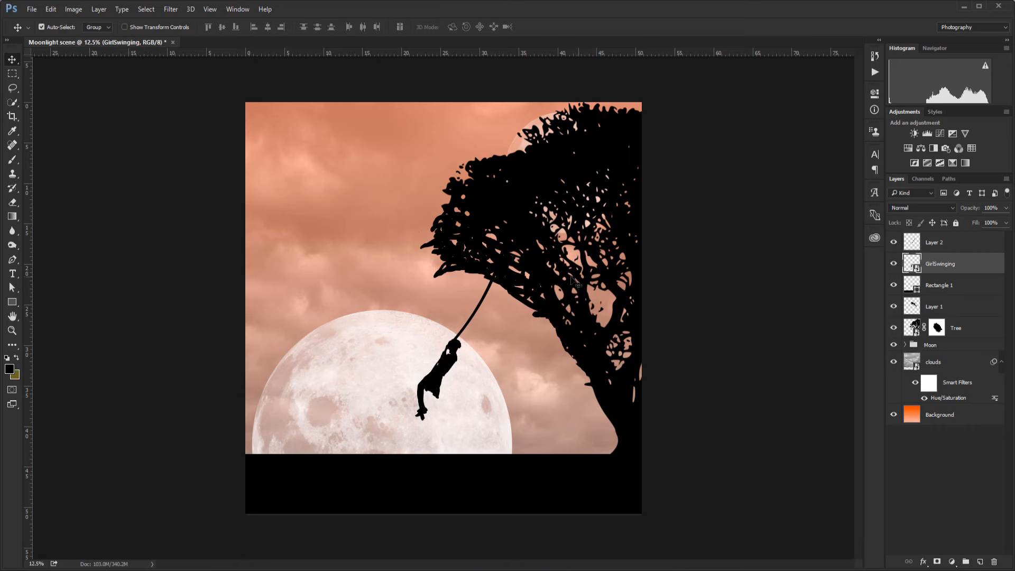
left_click(50, 9)
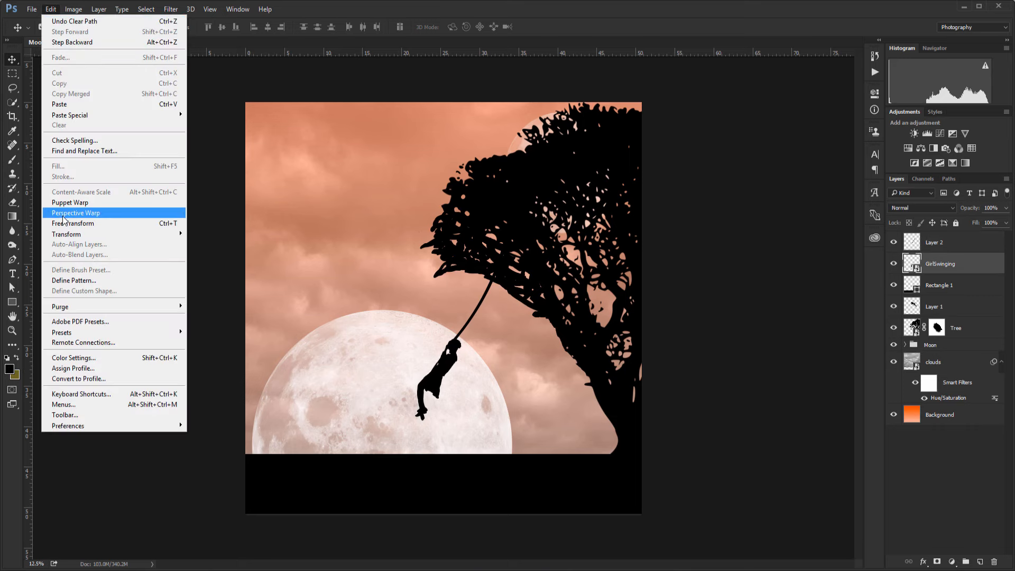
left_click(89, 223)
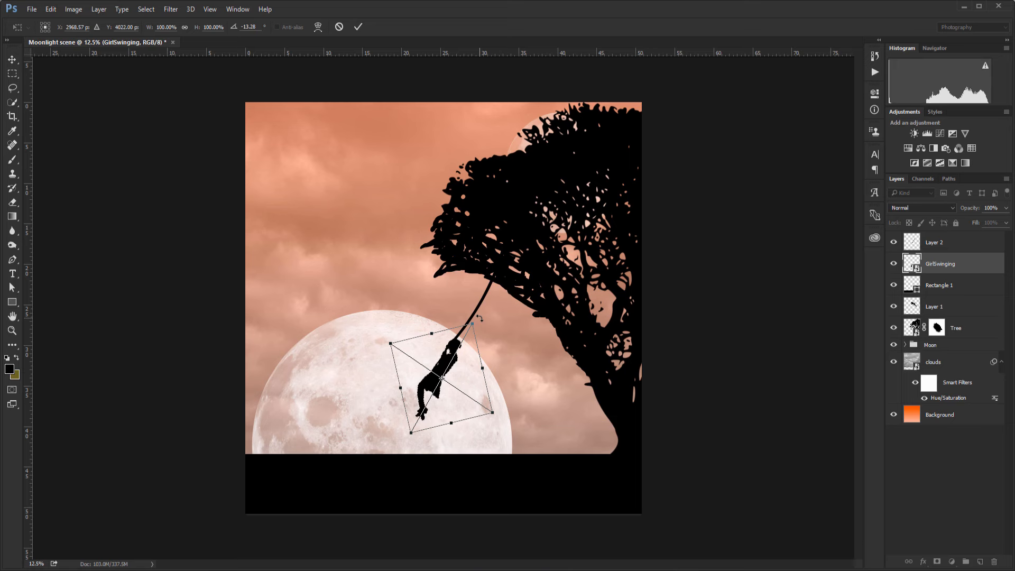
left_click_drag(482, 320, 463, 360)
Nudge the girl up and slightly left until her hands meet the lower end of the rope, and apply the transform
key("shift+Up")
key("shift+Up")
key("shift+Up")
key("shift+Up")
key("shift+Up")
key("shift+Up")
key("shift+Up")
key("shift+Up")
key("shift+Up")
key("shift+Up")
key("shift+Up")
key("shift+Up")
key("shift+Up")
key("shift+Up")
key("shift+Up")
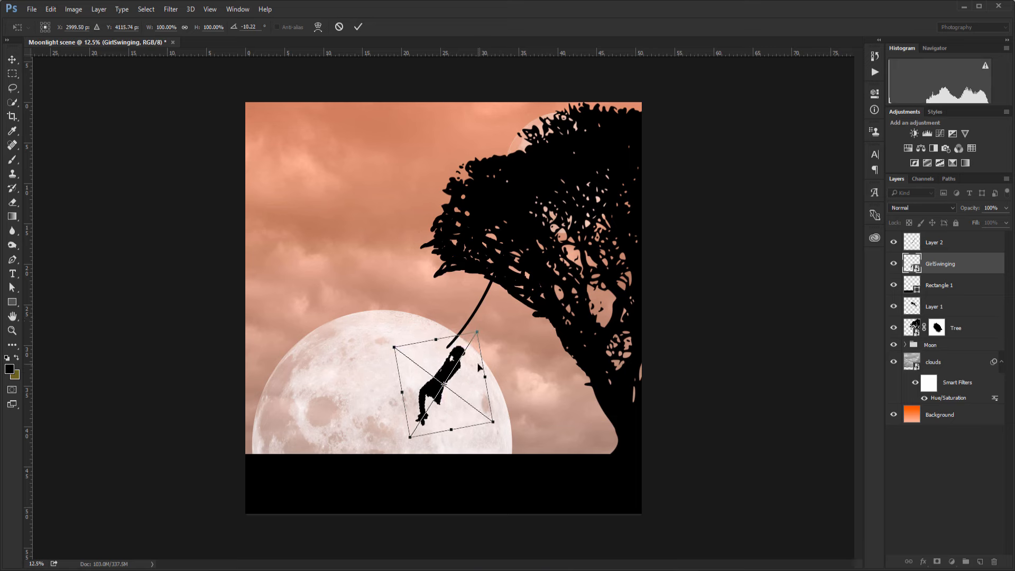
key("Down")
key("Down")
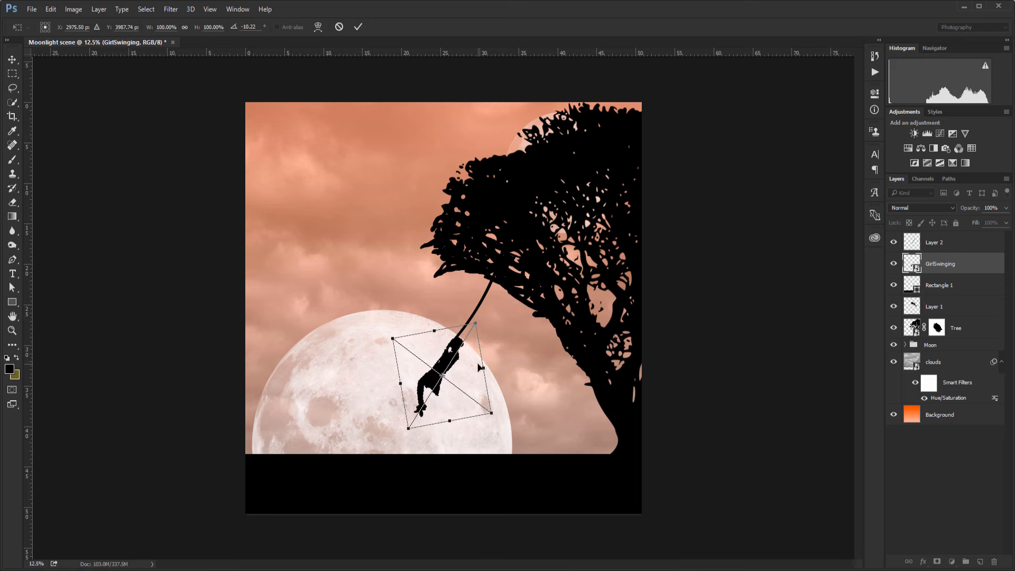
key("Left")
key("Left")
key("Left")
key("Left")
key("Left")
key("Left")
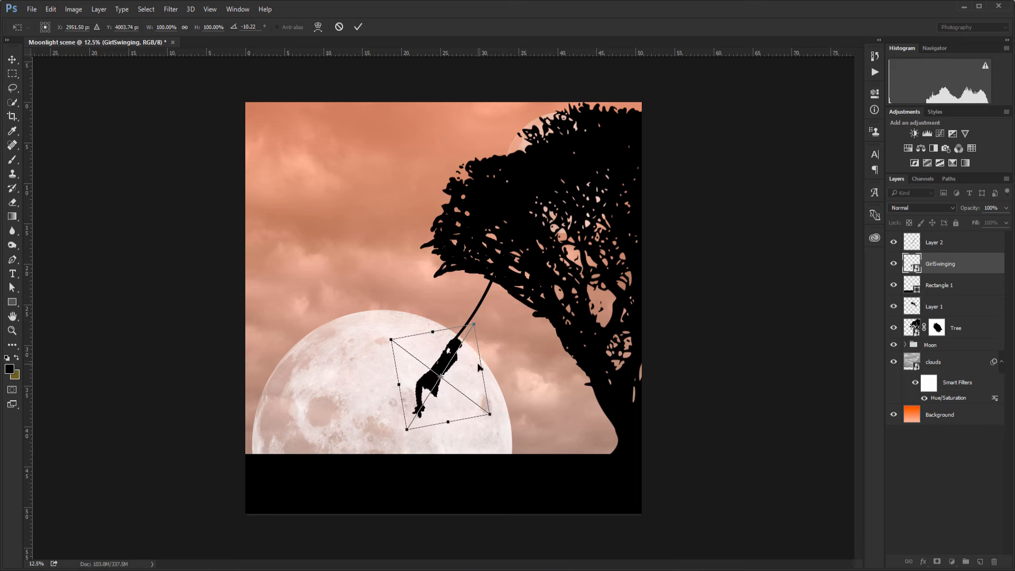
left_click(359, 27)
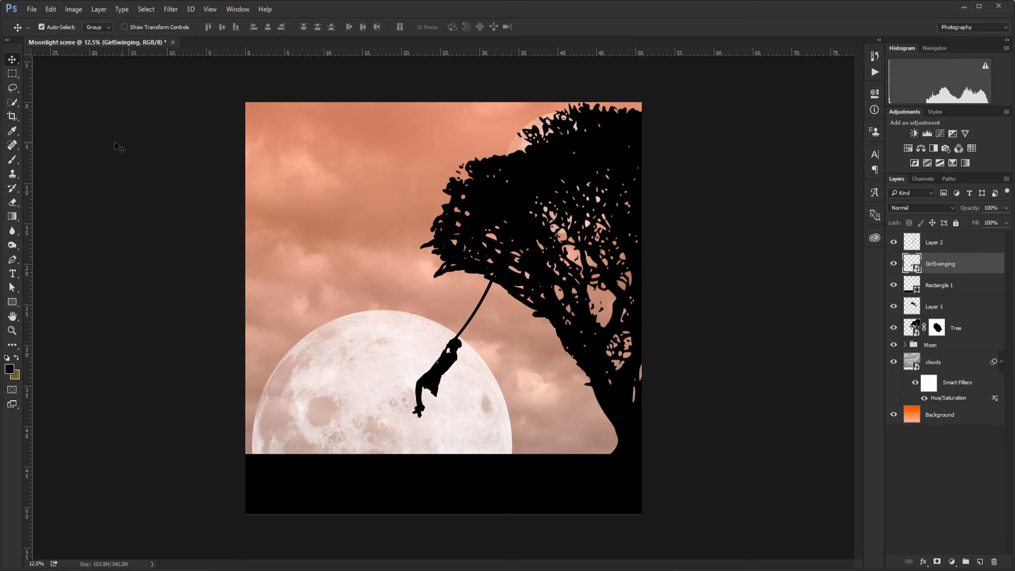
Pick the 285 px upright grass tip for the Brush from the brush presets
left_click(13, 159)
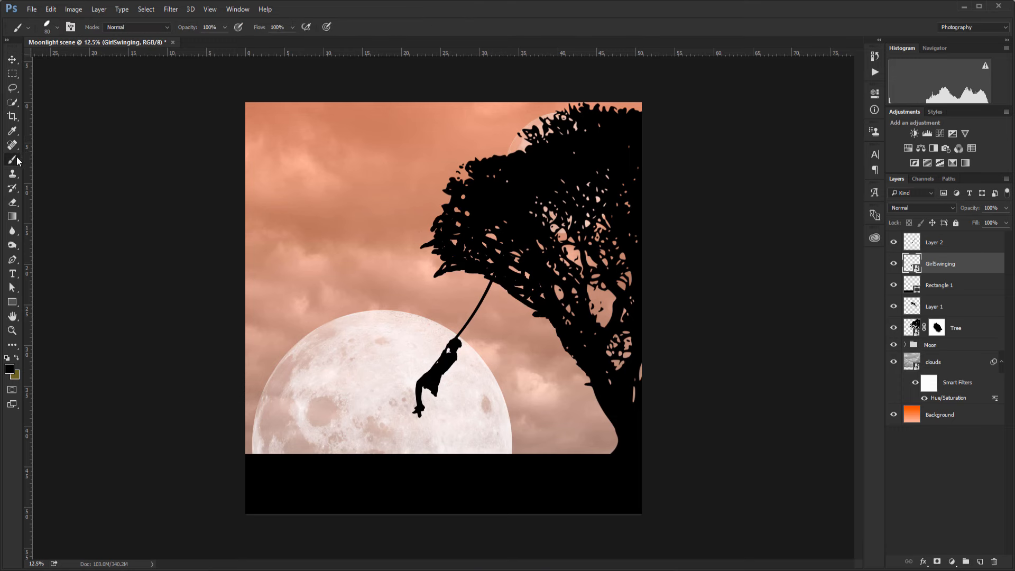
left_click(57, 27)
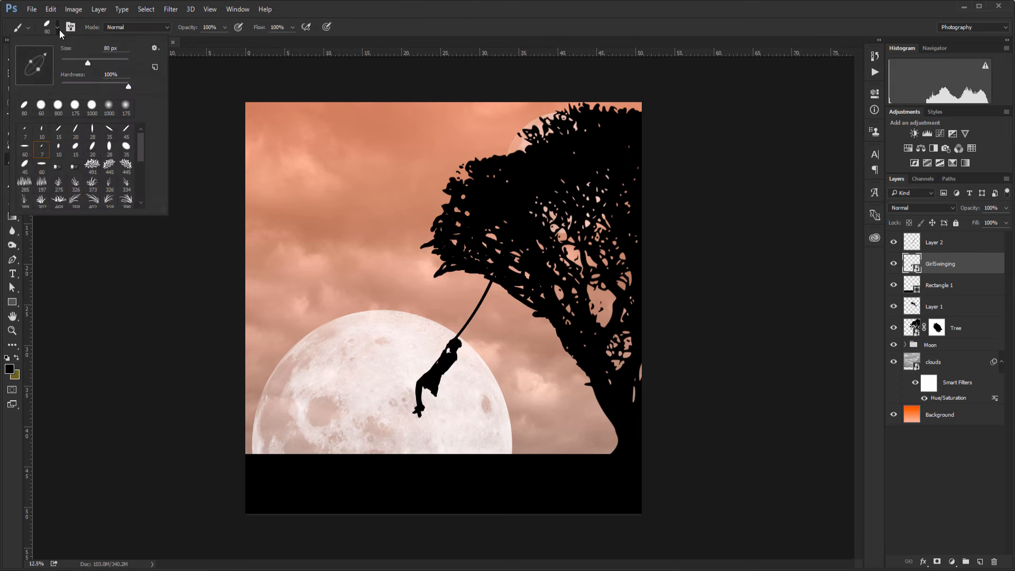
left_click_drag(141, 151, 141, 154)
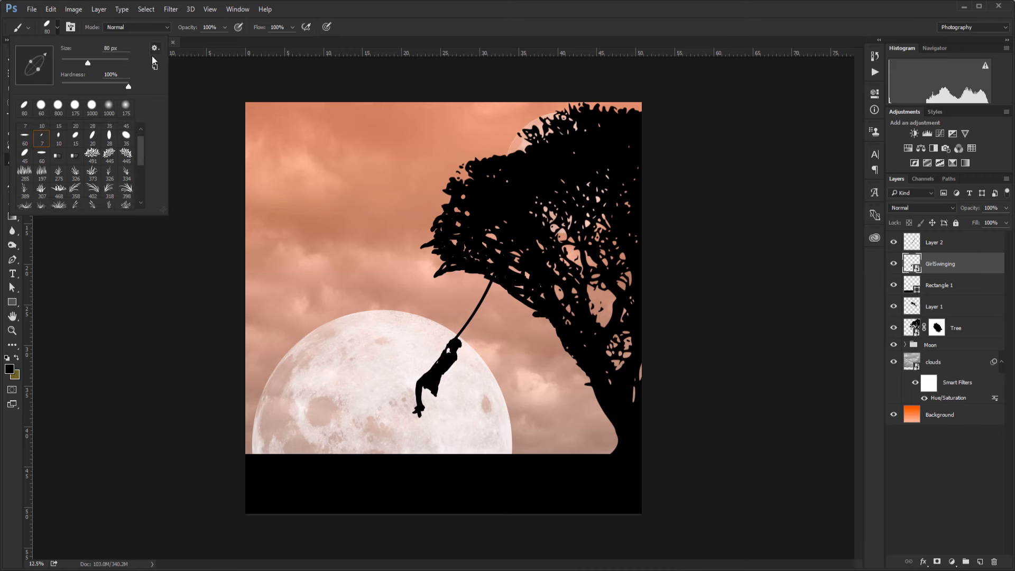
left_click_drag(140, 145, 141, 150)
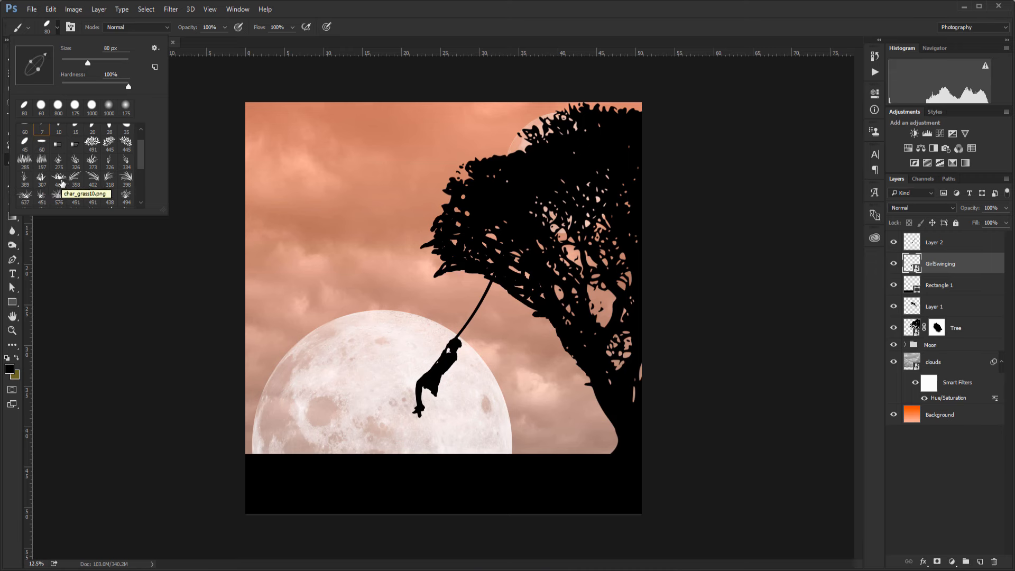
left_click(25, 161)
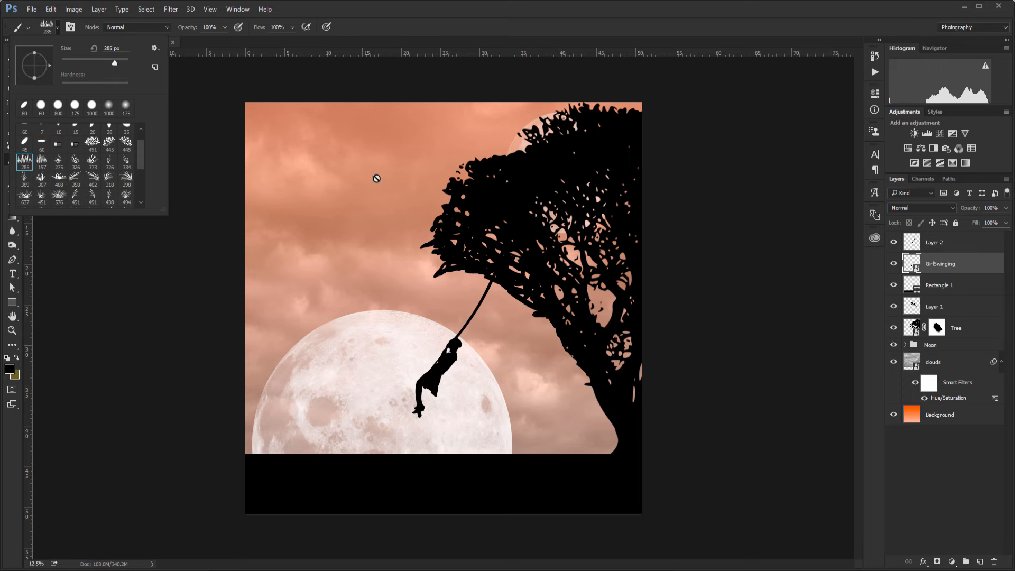
left_click(354, 39)
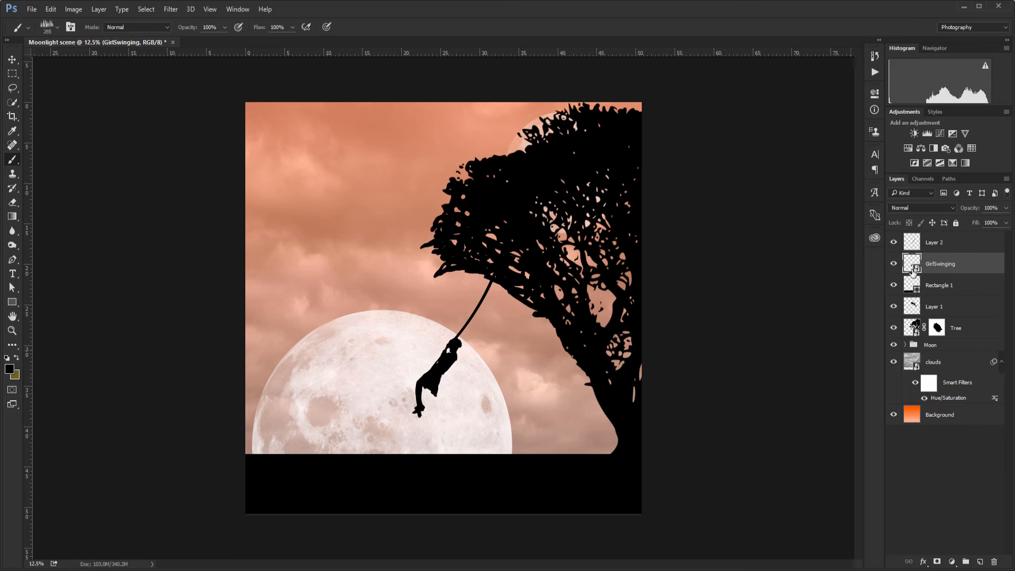
Create a new layer above Layer 2 and name it grass
left_click(918, 242)
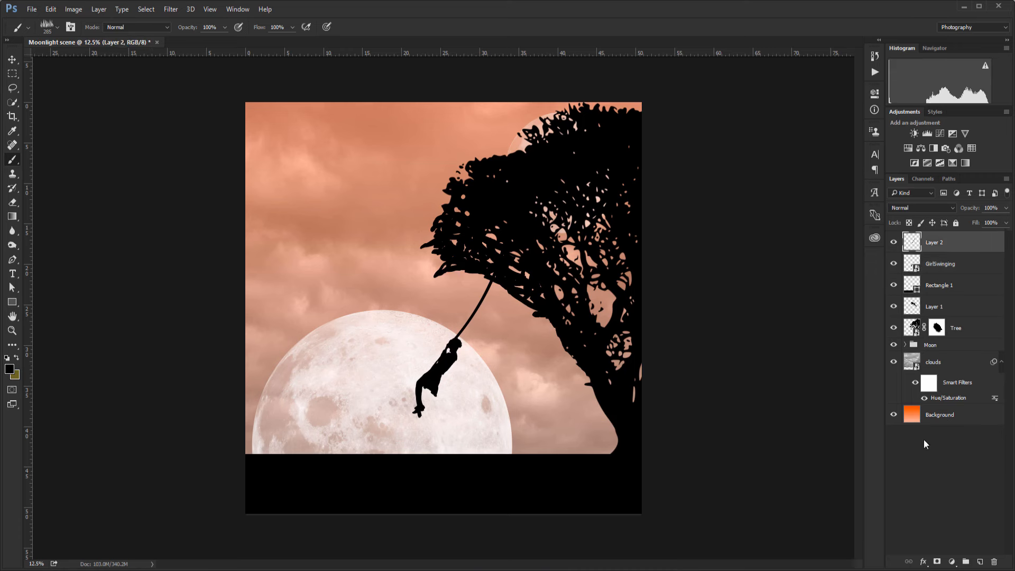
left_click(980, 562)
double_click(933, 243)
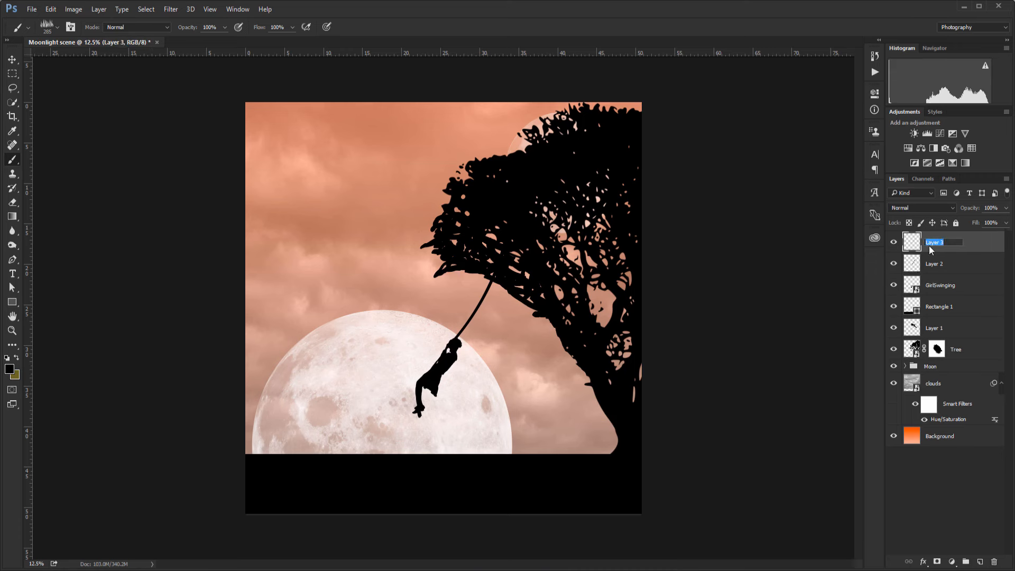
type("grass")
key("Return")
Enlarge the grass brush to 400 px and stamp spaced black tufts along the horizon from the canvas's left edge to the trunk
key("bracketright")
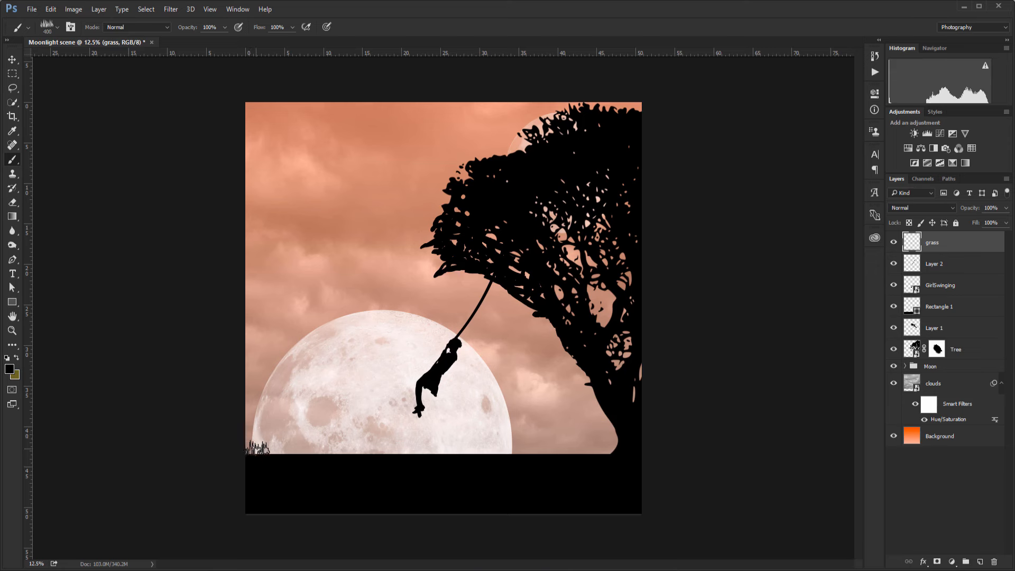
left_click(258, 449)
left_click(319, 448)
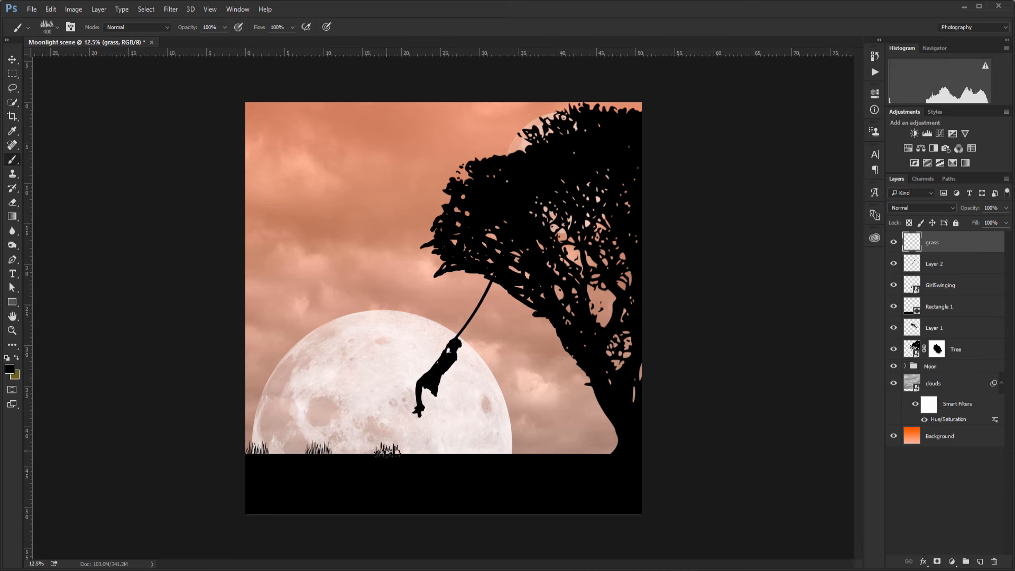
left_click(389, 449)
left_click(462, 448)
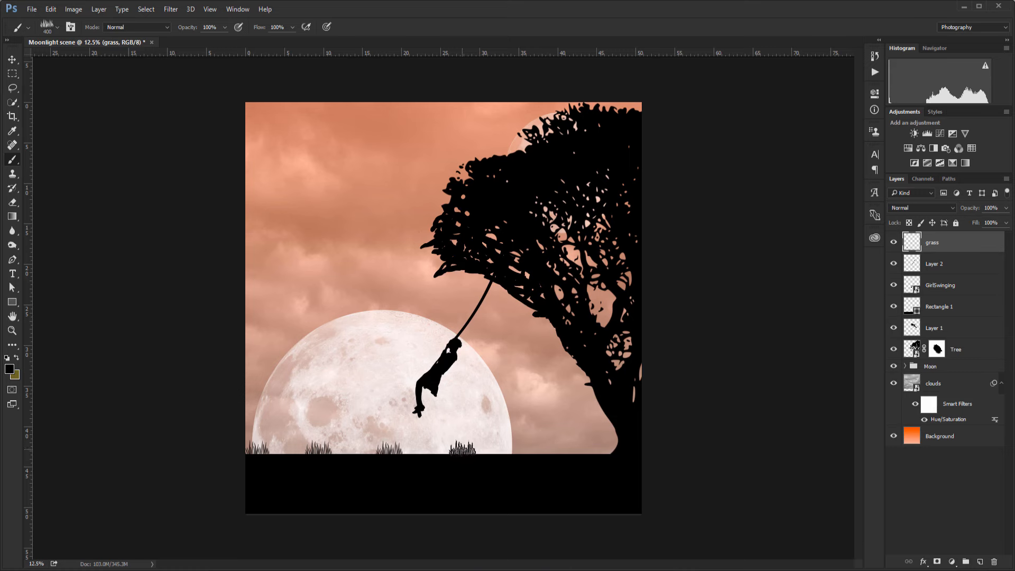
left_click(534, 449)
left_click(593, 449)
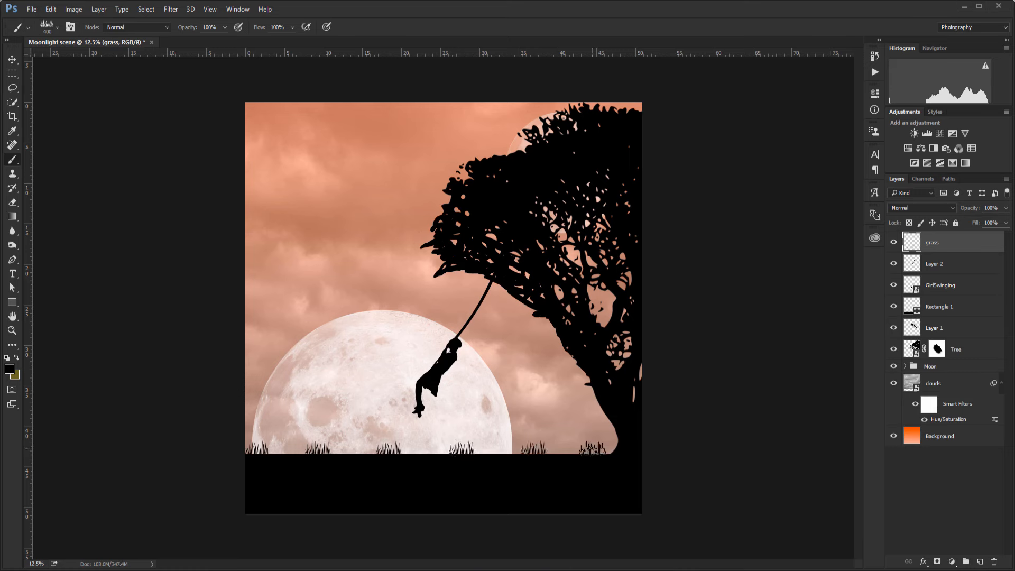
left_click(618, 449)
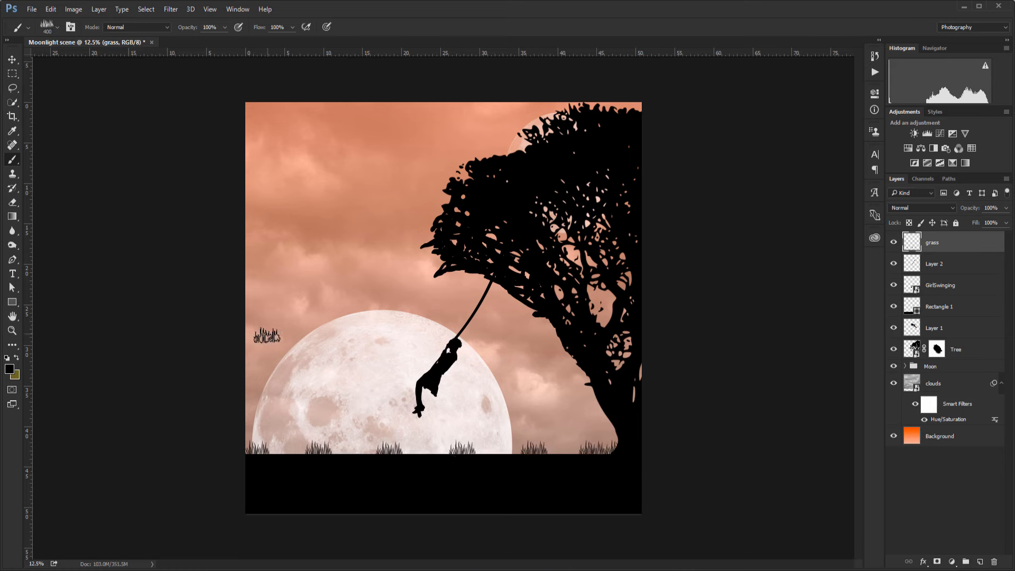
Stamp smaller tufts with the 197 px grass brush in the gaps along the horizon
left_click(57, 28)
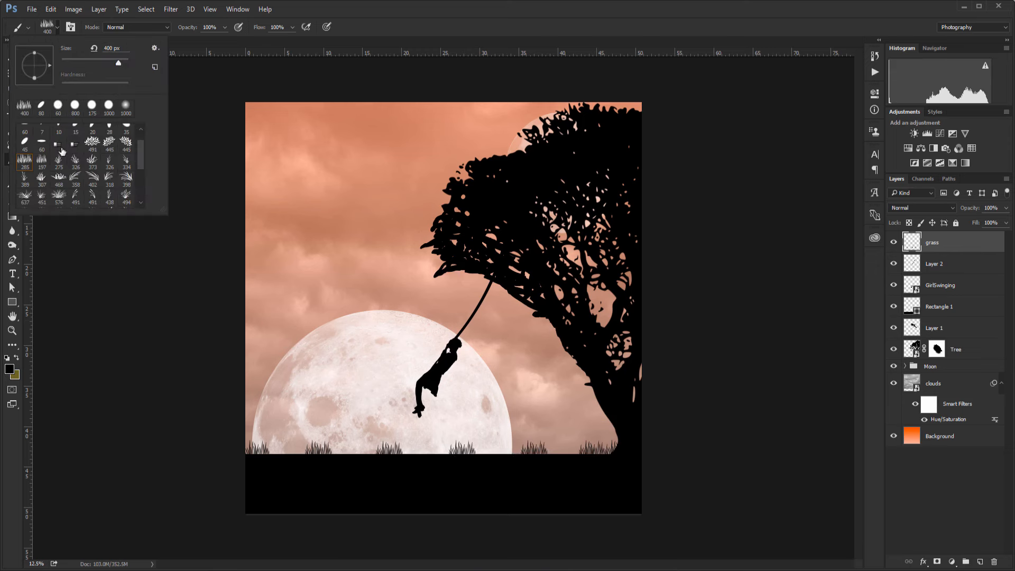
left_click(41, 160)
left_click(280, 451)
left_click(305, 451)
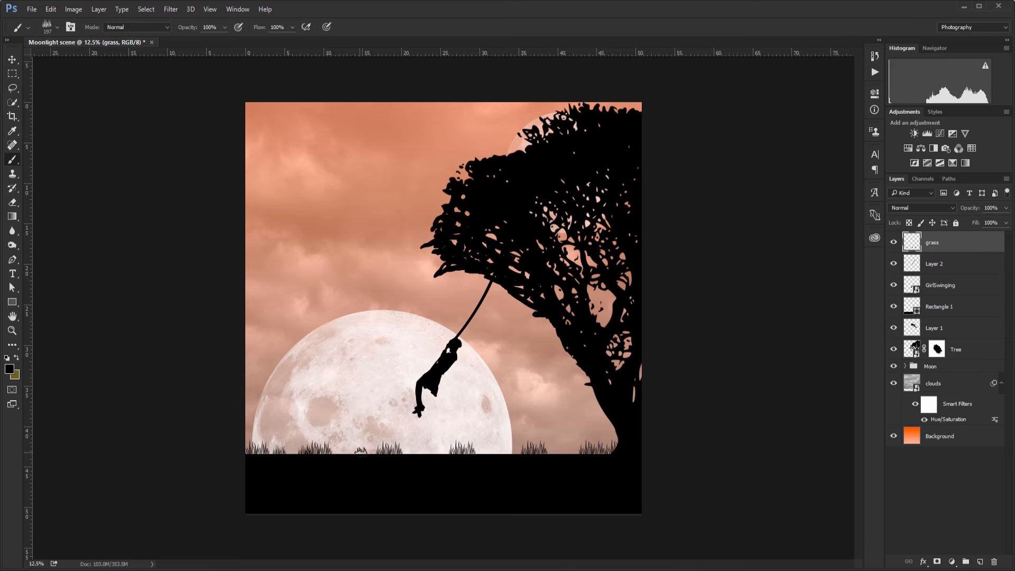
left_click(360, 451)
left_click(424, 451)
left_click(506, 450)
left_click(564, 451)
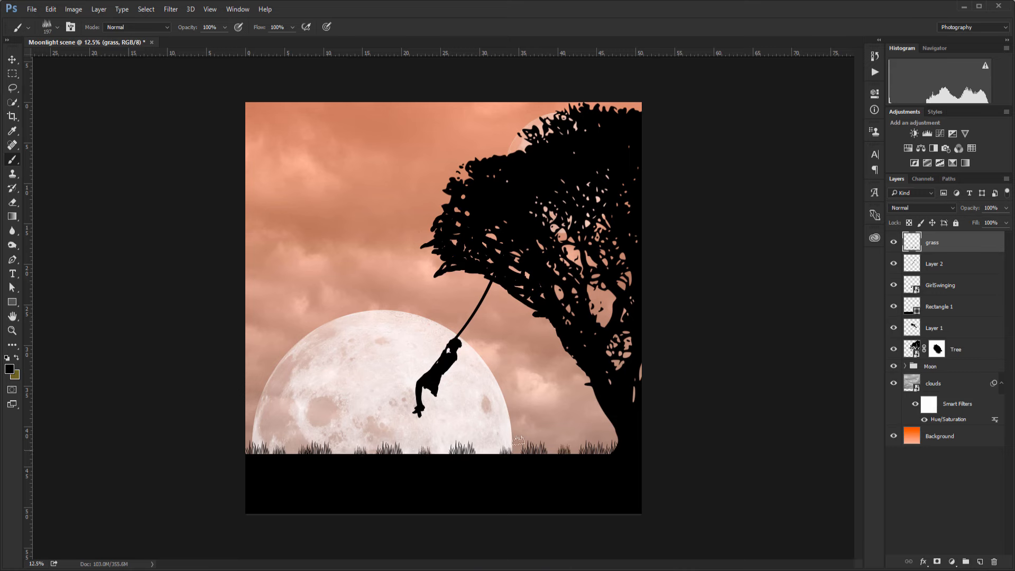
Add spreading tufts along the ground line with the 275 px grass brush
left_click(59, 28)
left_click(58, 169)
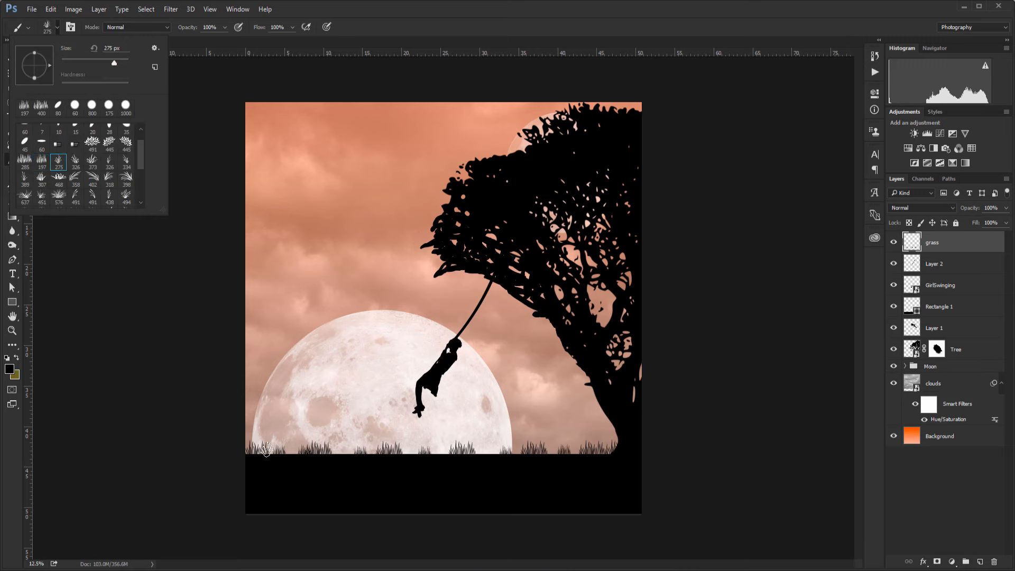
left_click(280, 448)
left_click(342, 451)
left_click(372, 451)
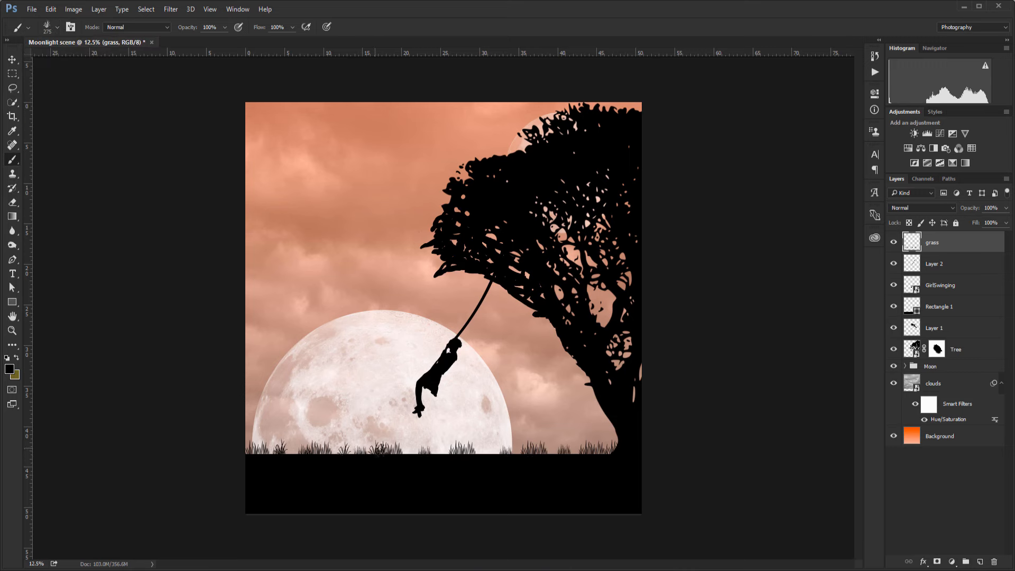
left_click(420, 450)
left_click(477, 451)
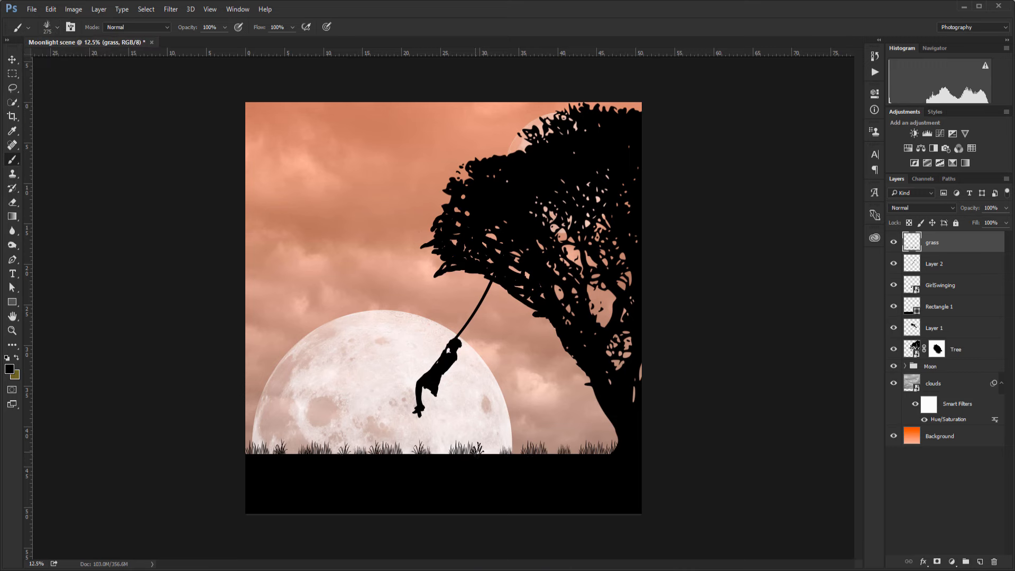
left_click(525, 453)
left_click(551, 454)
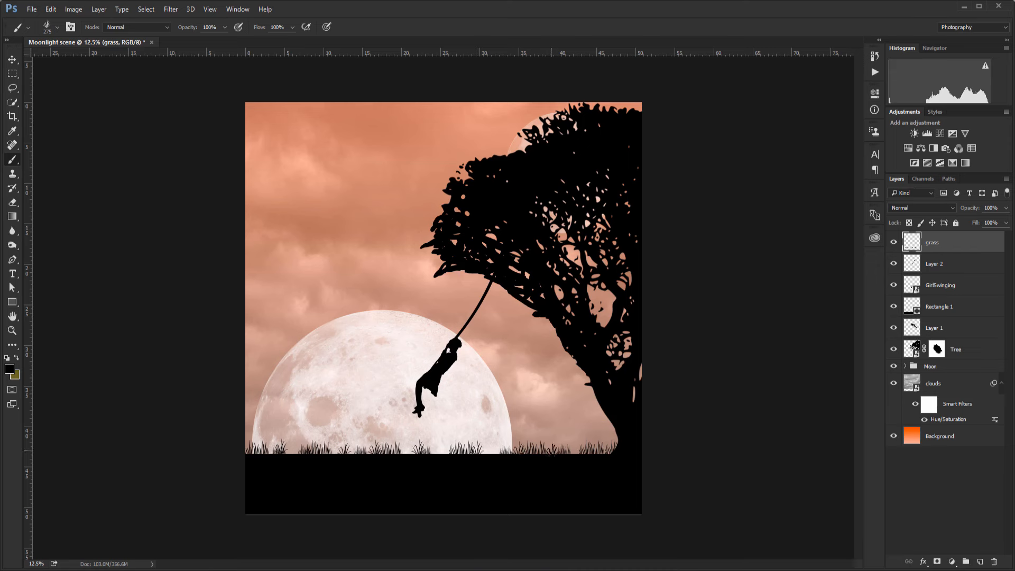
left_click(574, 453)
Stamp long, right-leaning blades with the 358 px grass brush across the ground line in front of the moon
left_click(58, 29)
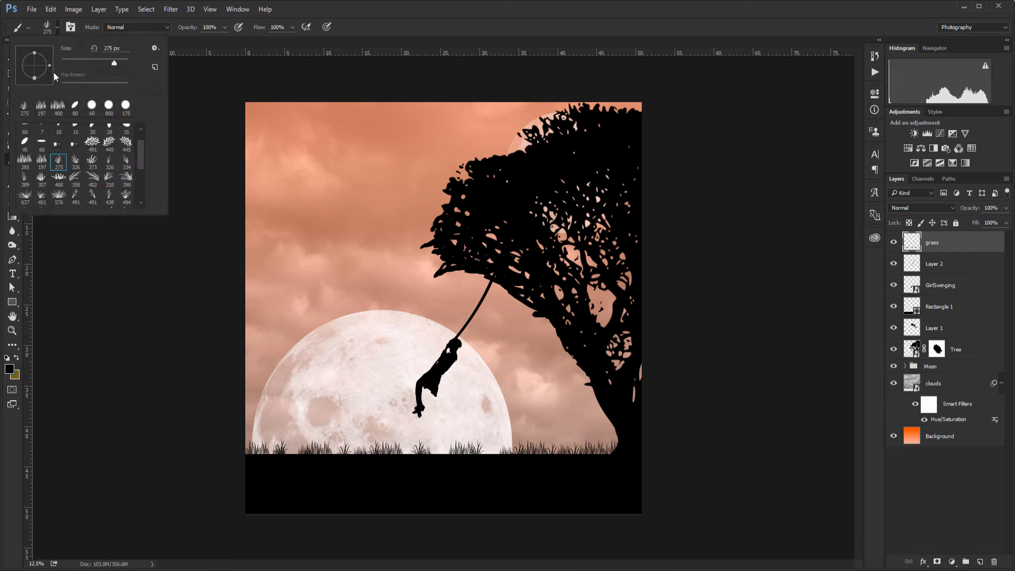
left_click(76, 178)
left_click(337, 447)
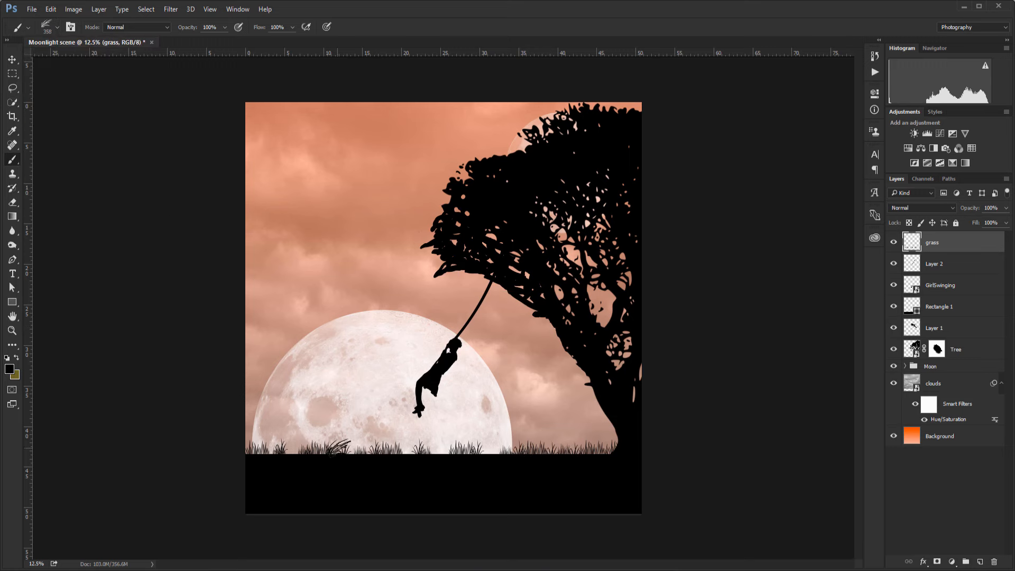
left_click(395, 447)
left_click(448, 446)
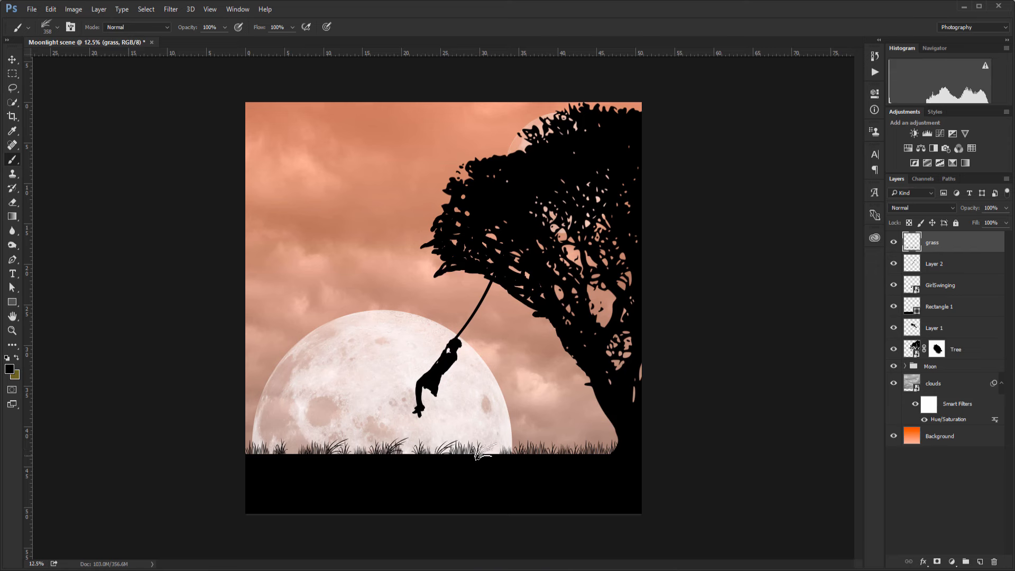
left_click(496, 447)
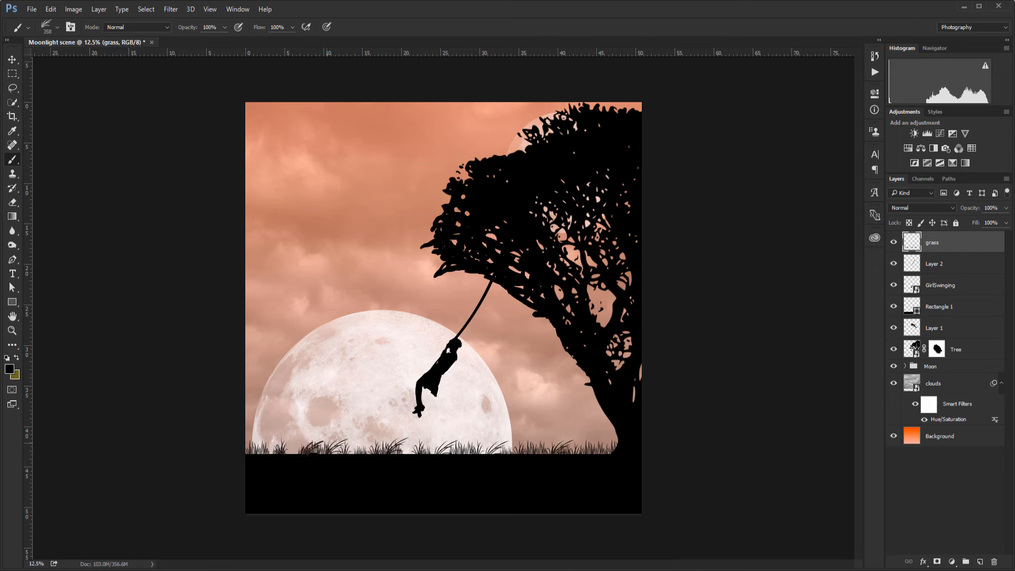
Stamp left-leaning blades with the 402 px grass brush along the ground line in front of the moon
left_click(53, 29)
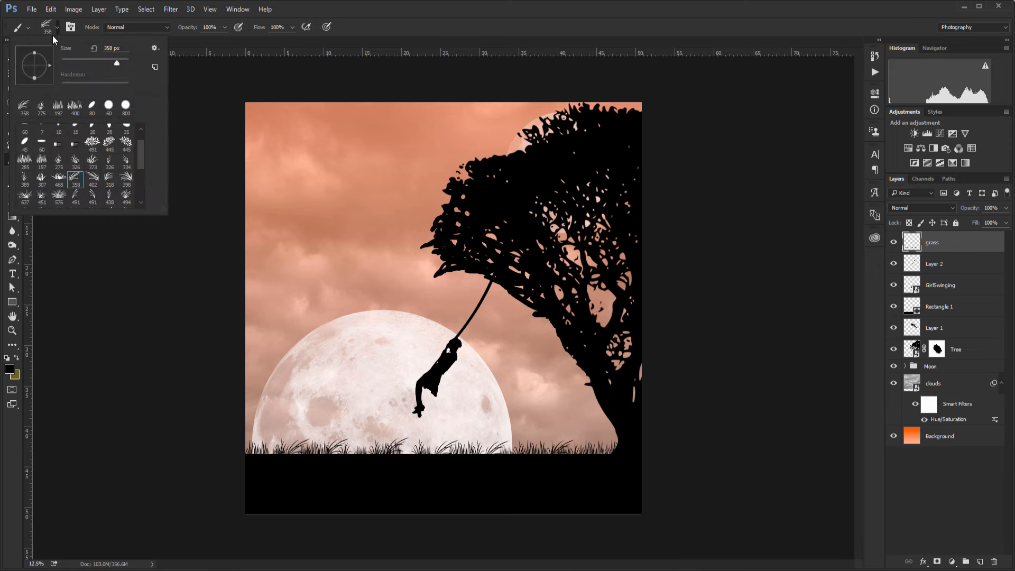
left_click(92, 177)
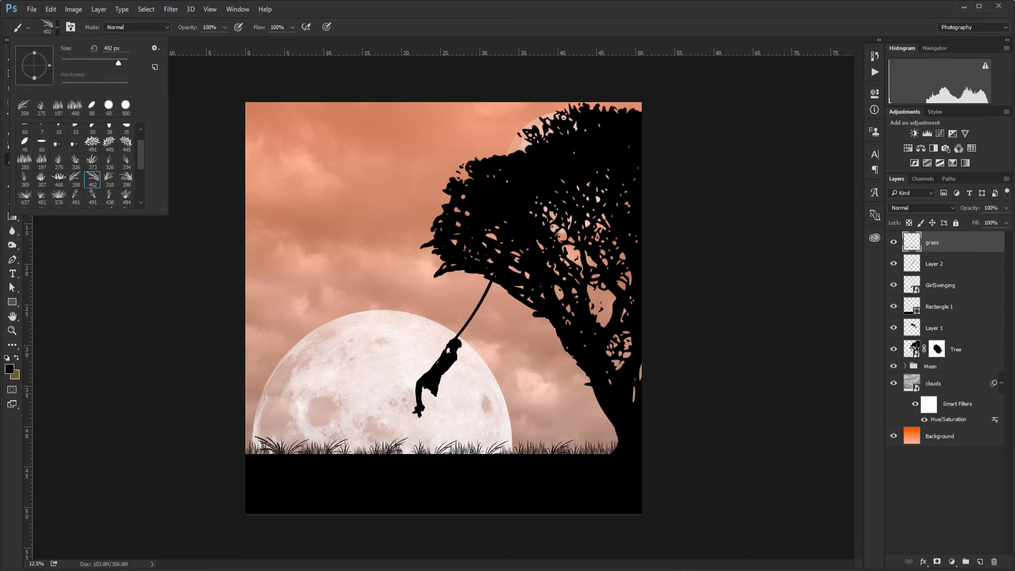
left_click(268, 444)
left_click(372, 447)
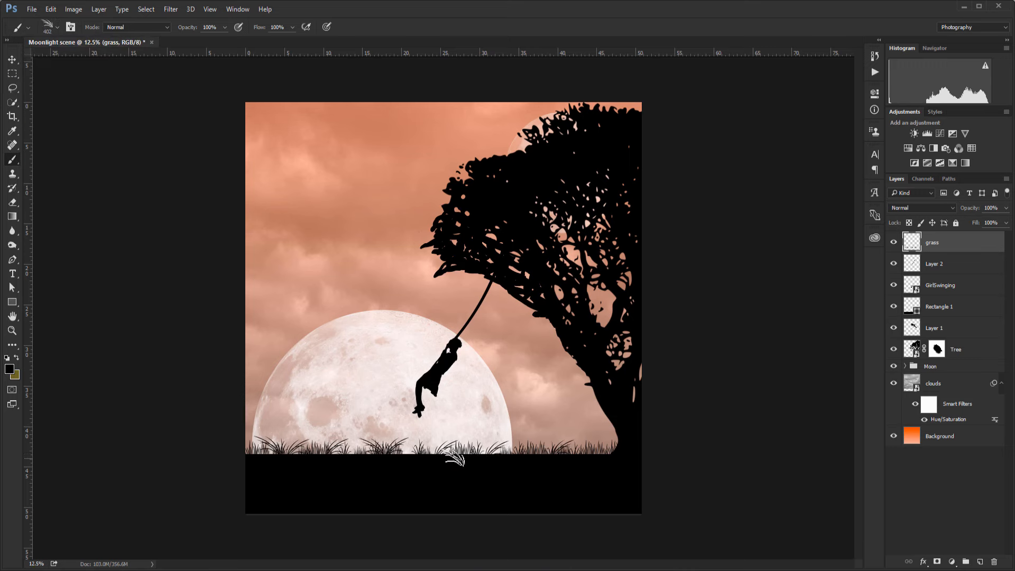
left_click(425, 449)
left_click(483, 449)
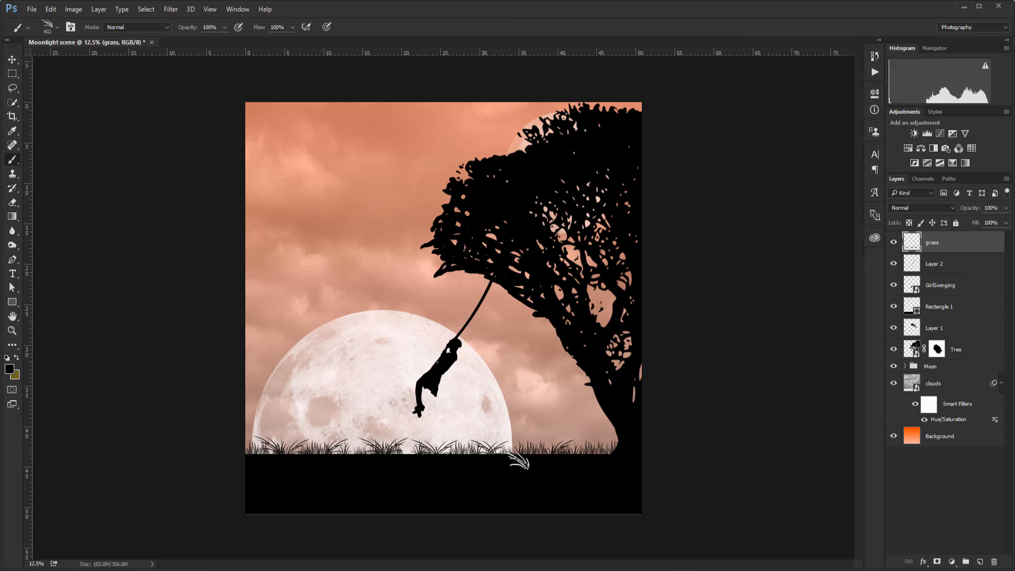
Add a few leafy clumps among the grass with the 491 px plant brush
left_click(57, 27)
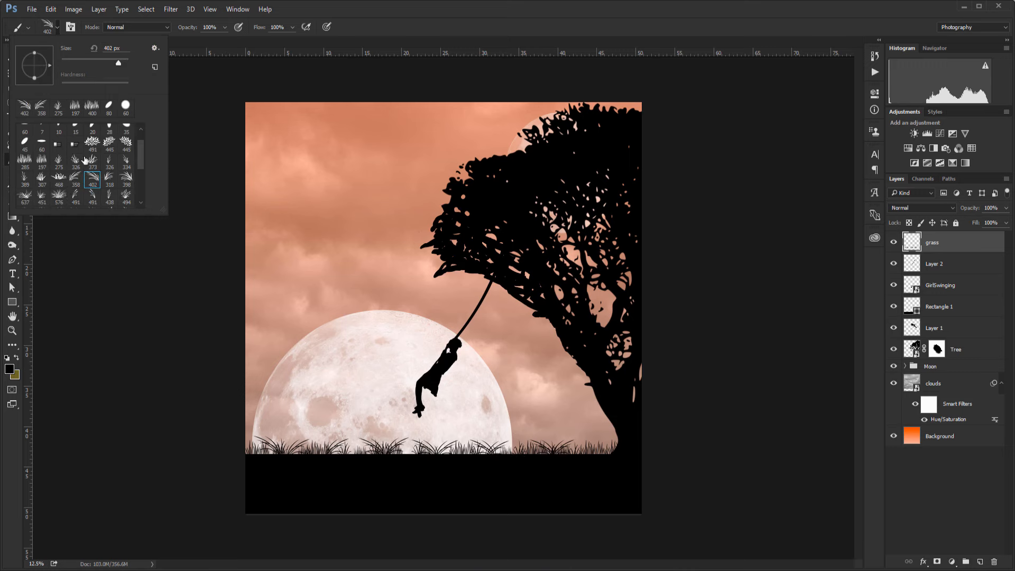
left_click(92, 141)
left_click(287, 449)
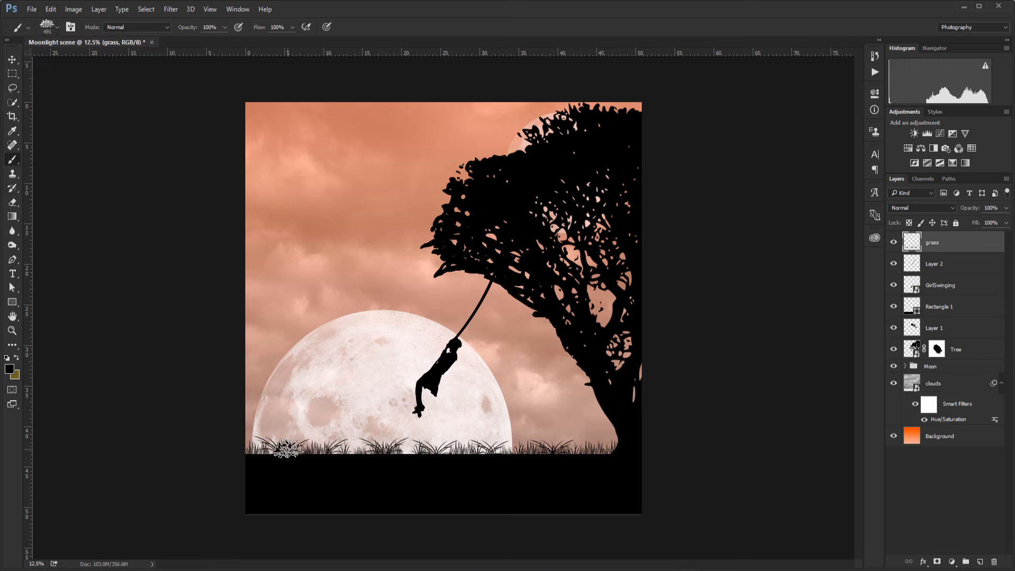
left_click(346, 449)
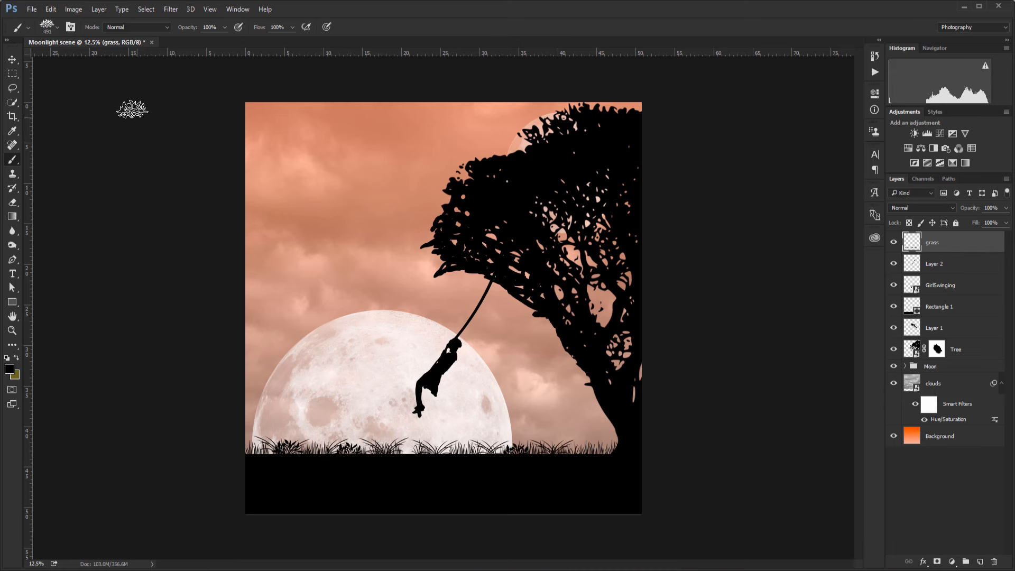
Thicken the grass along the horizon with the dense 576 px grass brush
left_click(55, 30)
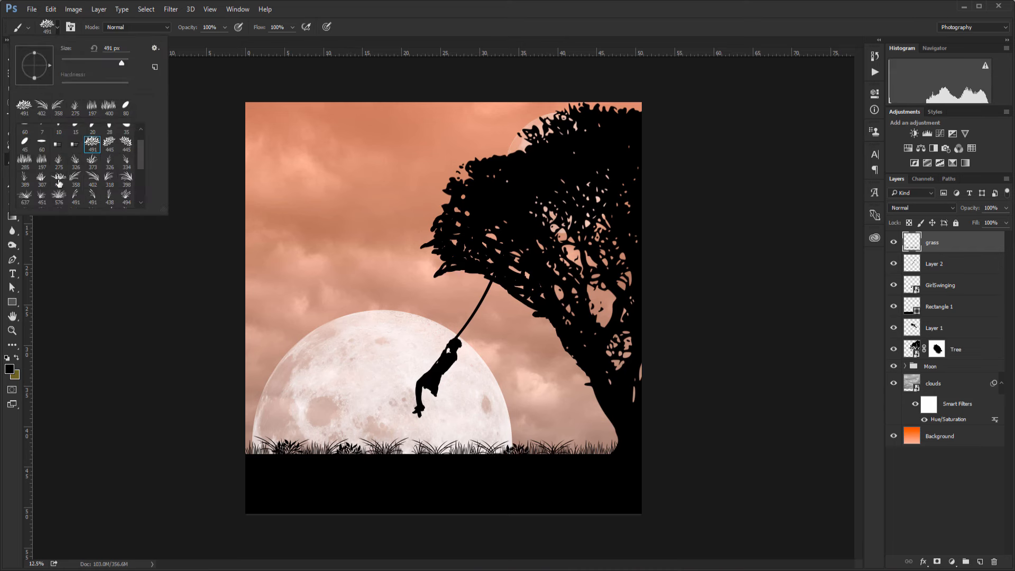
left_click(59, 196)
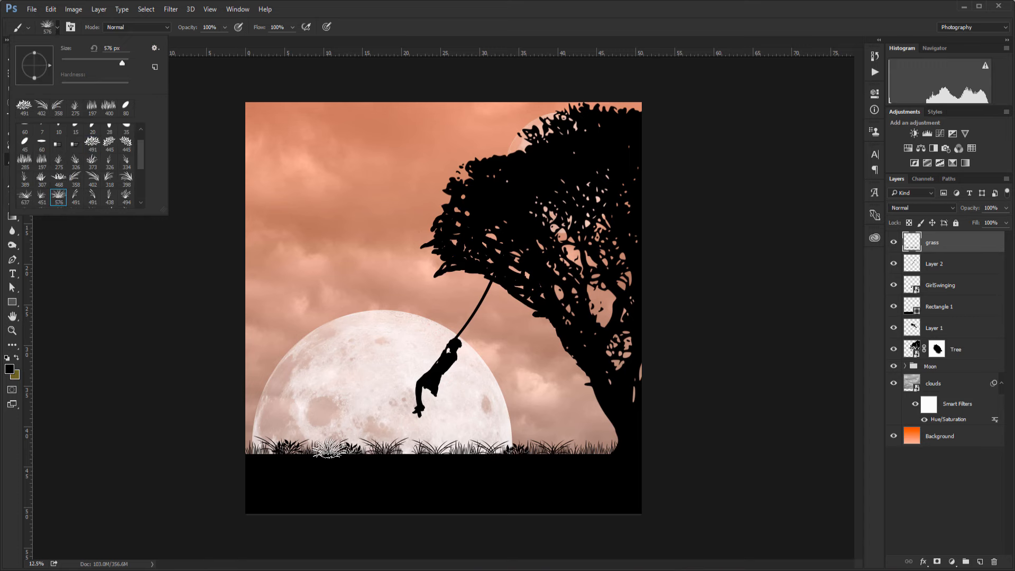
left_click(339, 453)
left_click_drag(378, 454, 447, 455)
left_click(449, 448)
left_click(487, 449)
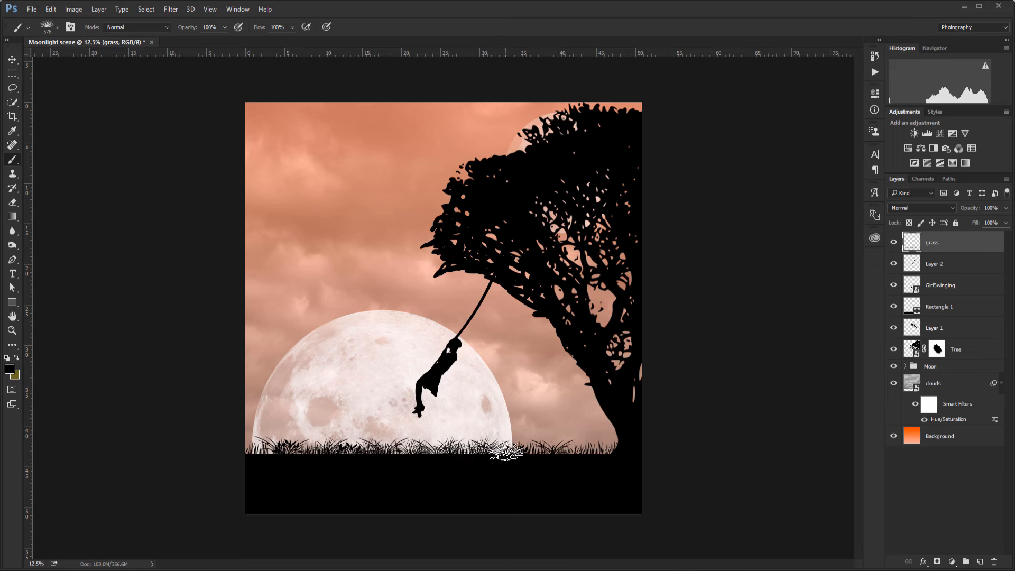
left_click(506, 449)
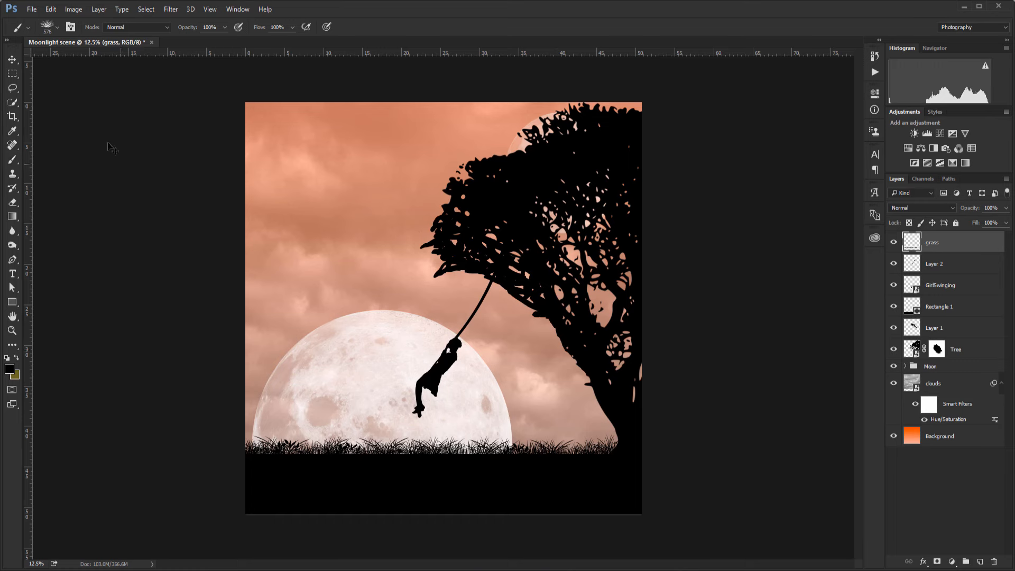
Place Taka_Shiba.jpg as an embedded image above the grass layer
key("v")
left_click(32, 9)
left_click(42, 215)
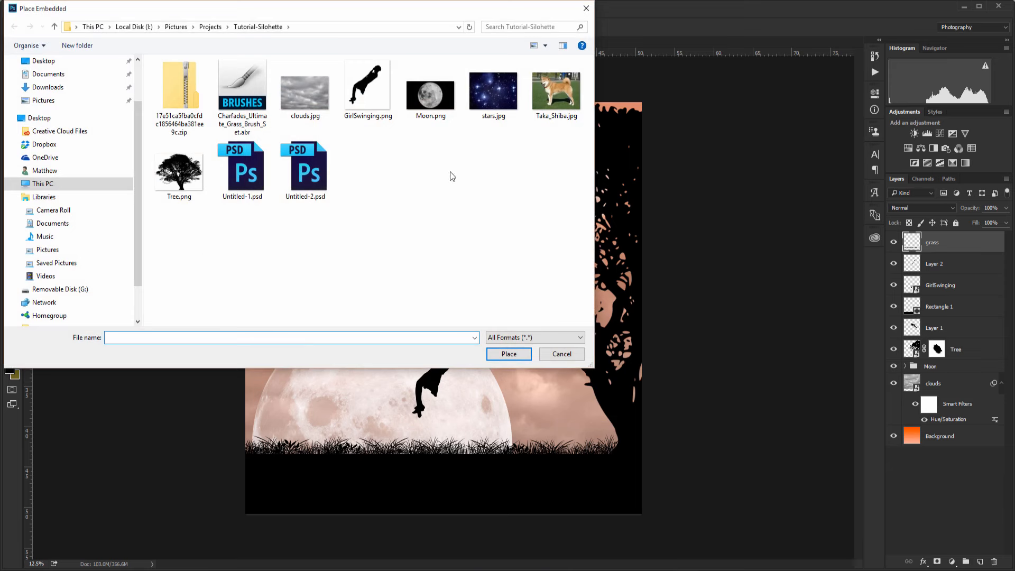
double_click(551, 111)
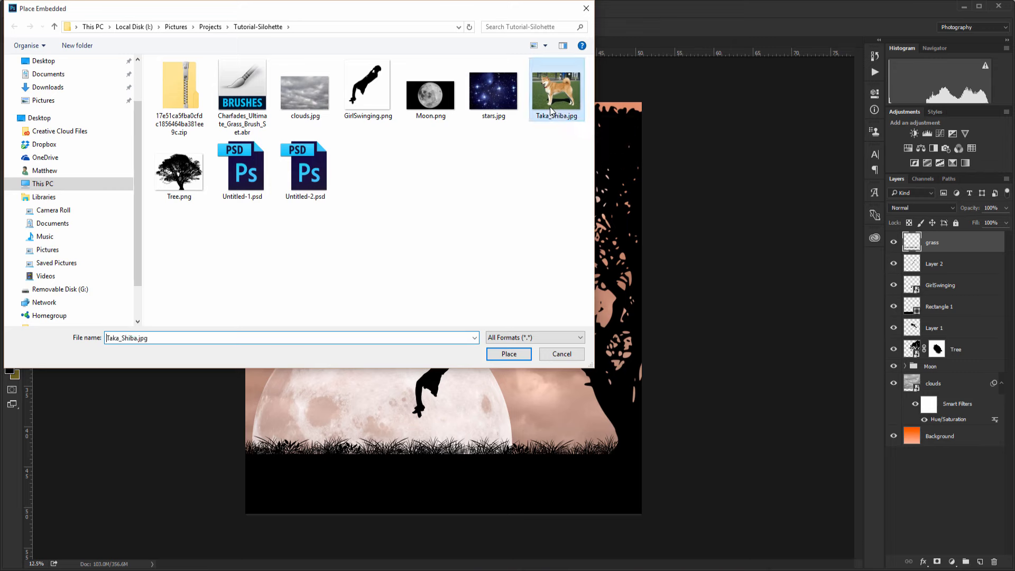
left_click_drag(379, 197, 366, 214)
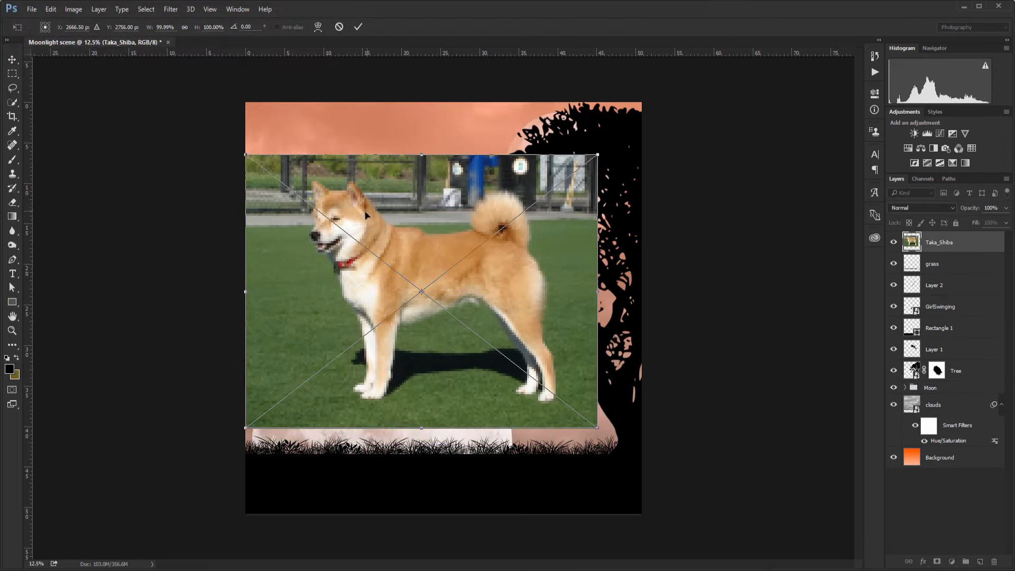
left_click(355, 29)
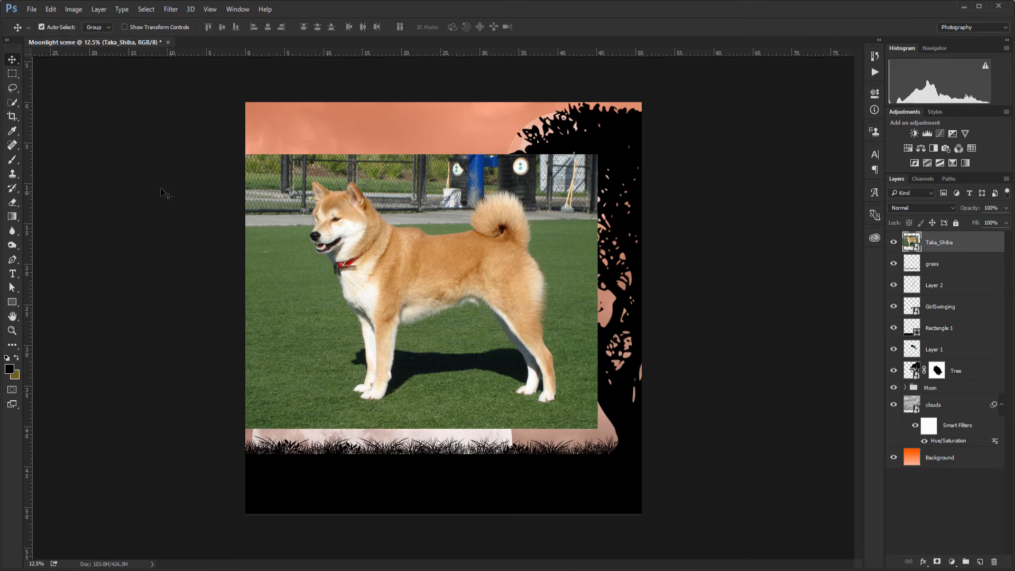
Select the whole dog, from head and tail down to its legs, with the Quick Selection tool
left_click(11, 104)
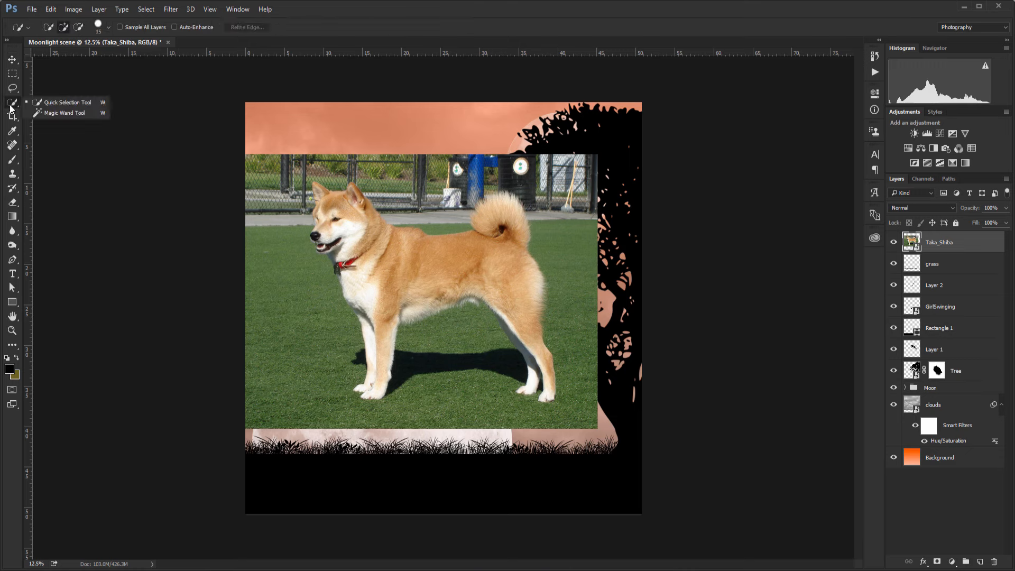
left_click(46, 105)
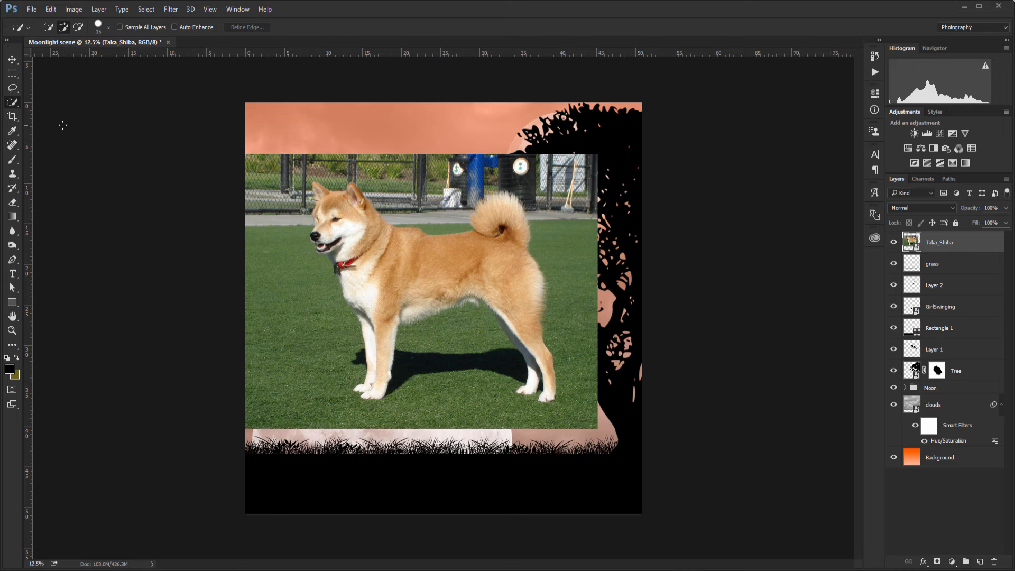
key("shift+w")
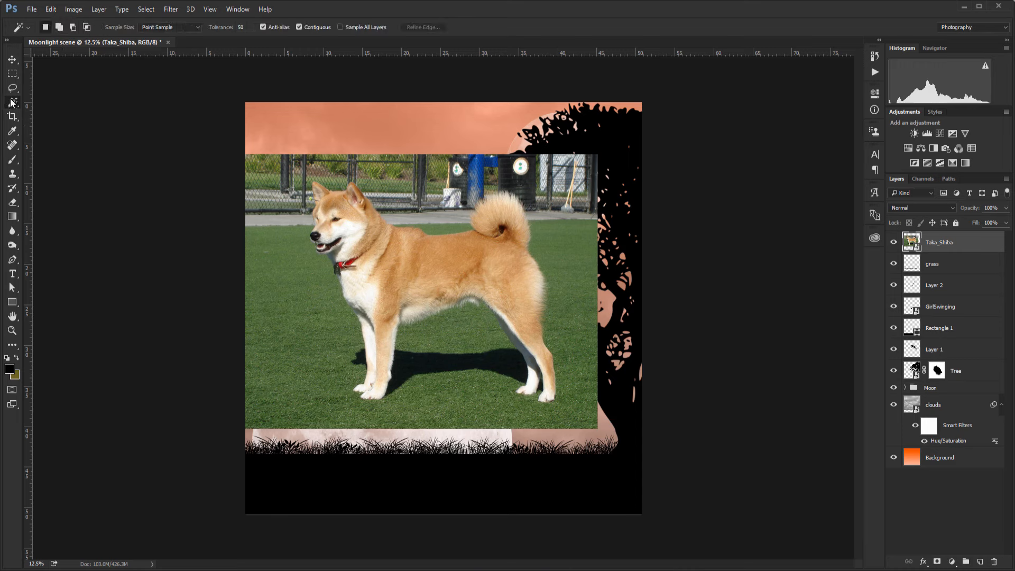
key("shift+w")
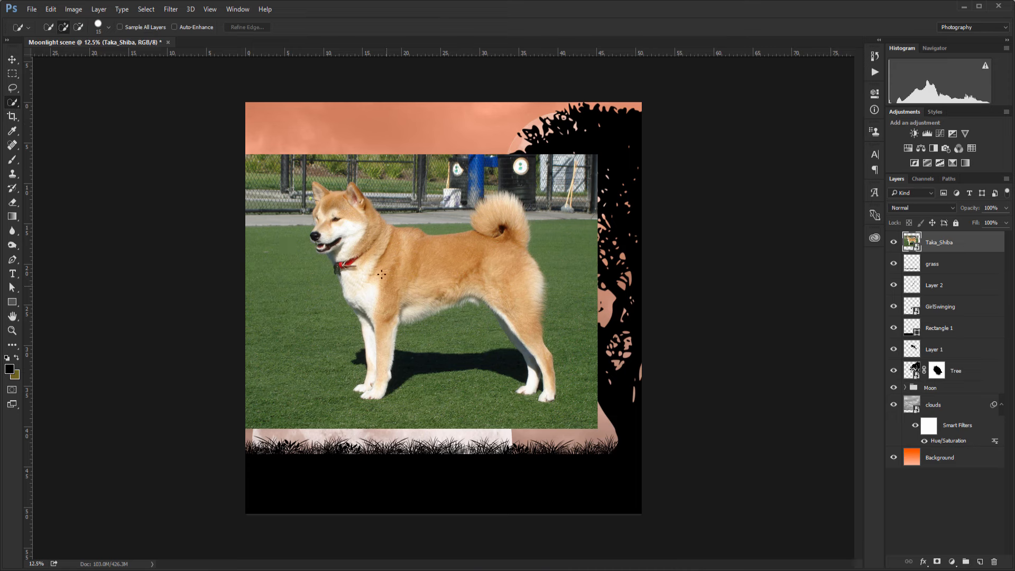
left_click_drag(374, 250, 352, 189)
mouse_move(434, 265)
left_mouse_down()
mouse_move(466, 265)
mouse_move(484, 240)
mouse_move(505, 237)
mouse_move(499, 209)
left_mouse_up()
mouse_move(511, 264)
left_mouse_down()
mouse_move(535, 299)
mouse_move(526, 320)
mouse_move(539, 365)
mouse_move(502, 316)
mouse_move(370, 280)
mouse_move(530, 385)
left_mouse_up()
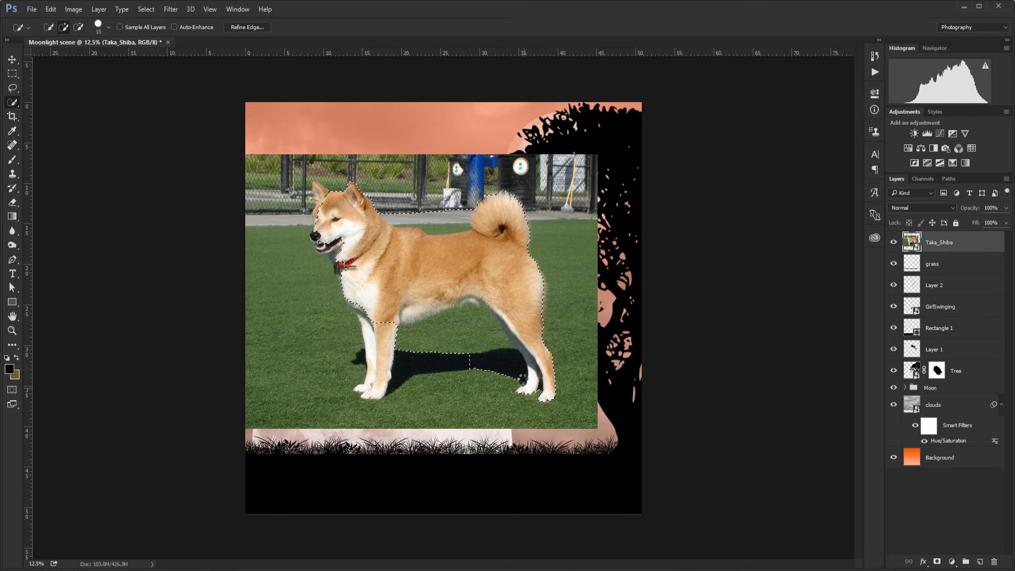
left_click_drag(379, 314, 375, 355)
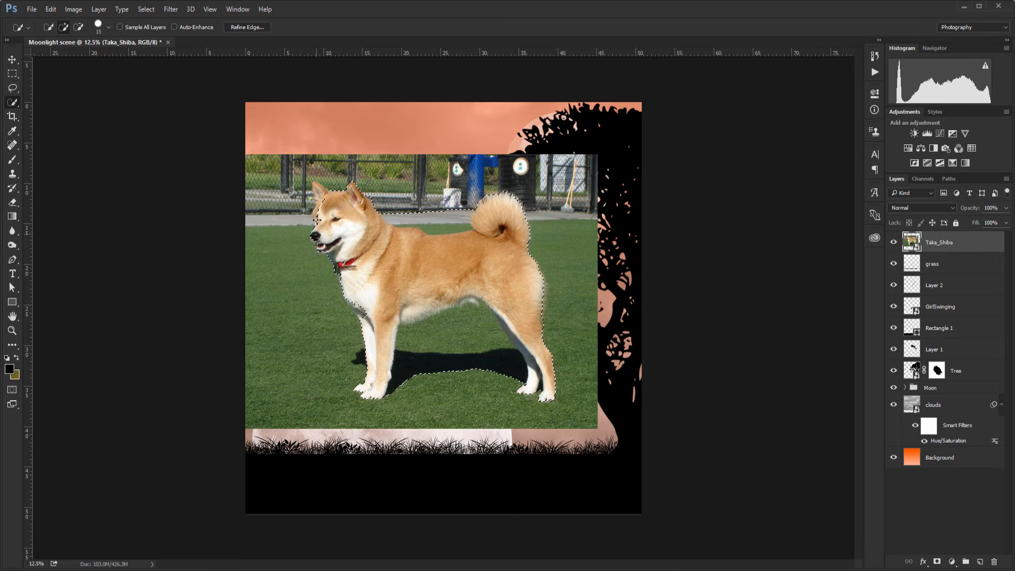
left_click_drag(318, 226, 316, 215)
Subtract the background above the dog's back and the shadowed grass between its legs from the selection
key("alt")
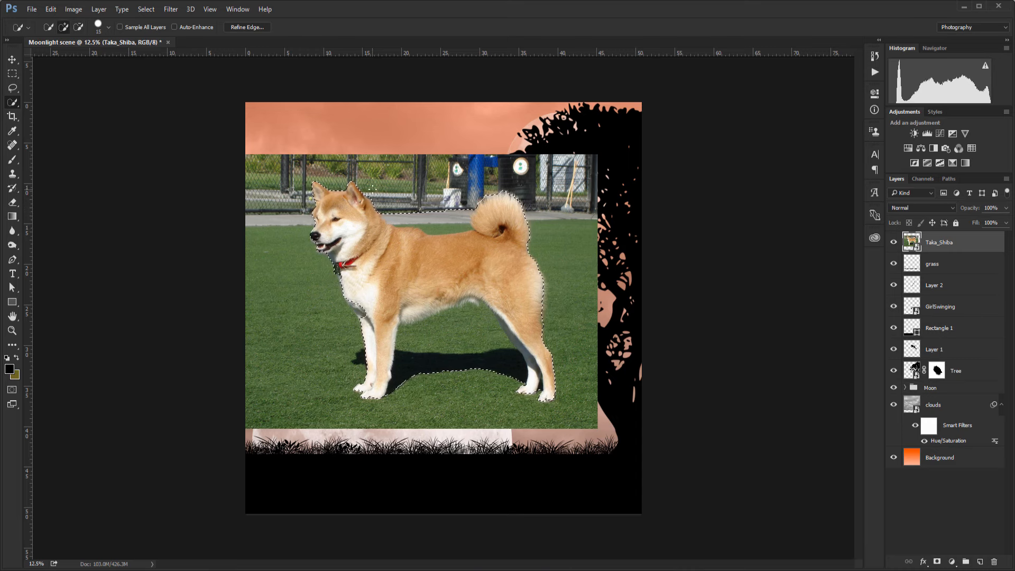
key("alt")
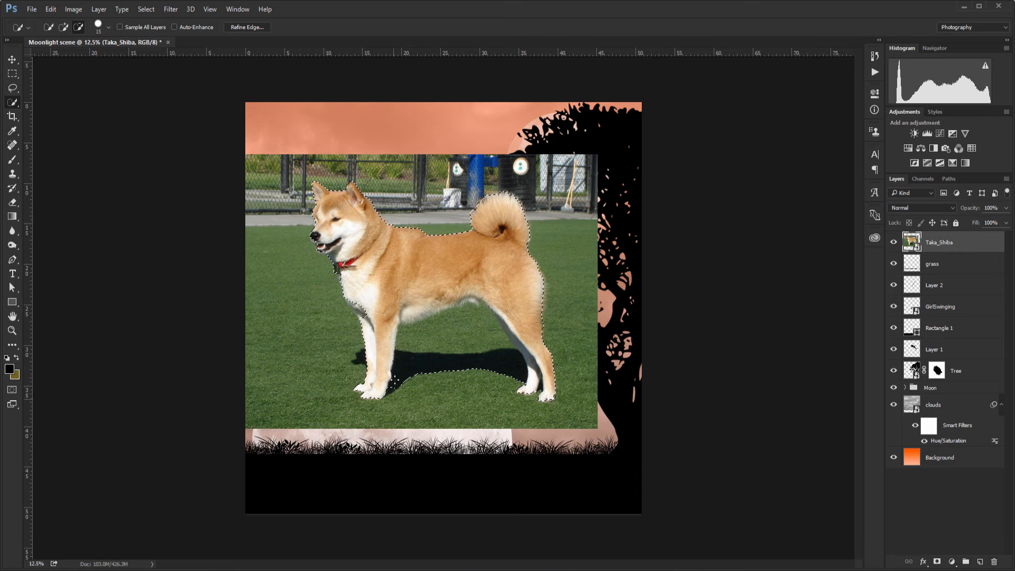
mouse_move(418, 333)
left_mouse_down()
mouse_move(447, 330)
mouse_move(442, 316)
mouse_move(478, 337)
left_mouse_up()
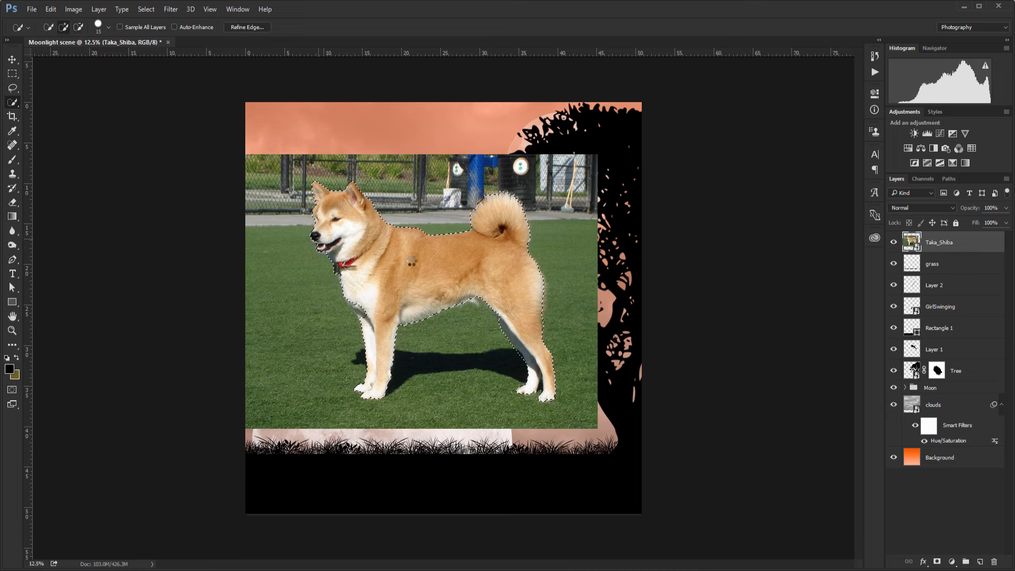
key("alt")
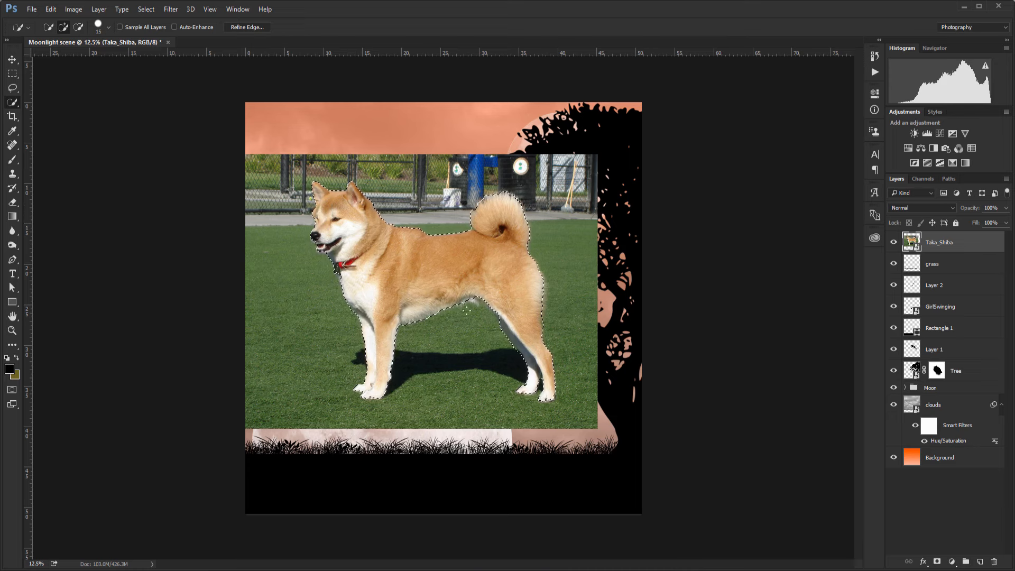
key("alt")
key("alt")
Refine the dog selection's edge with Smart Radius at 26.6 px and mask the Taka_Shiba layer with it
key("ctrl+alt+r")
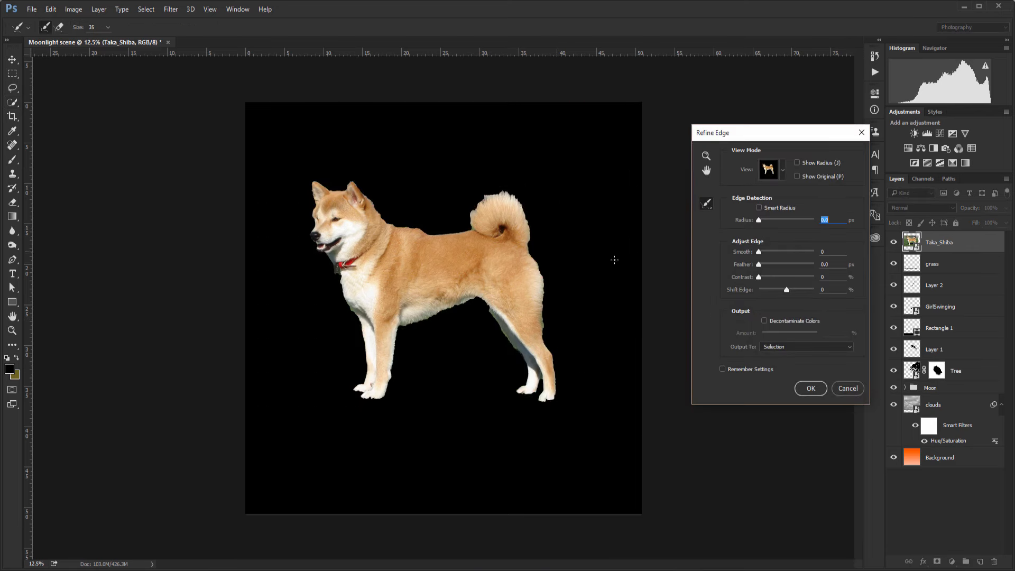
left_click(758, 208)
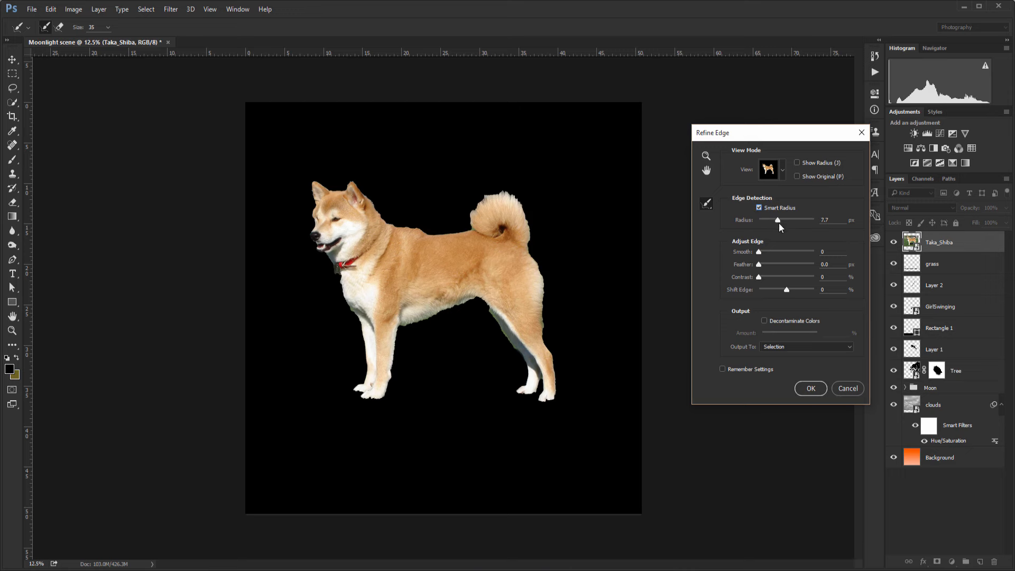
left_click_drag(781, 225, 786, 225)
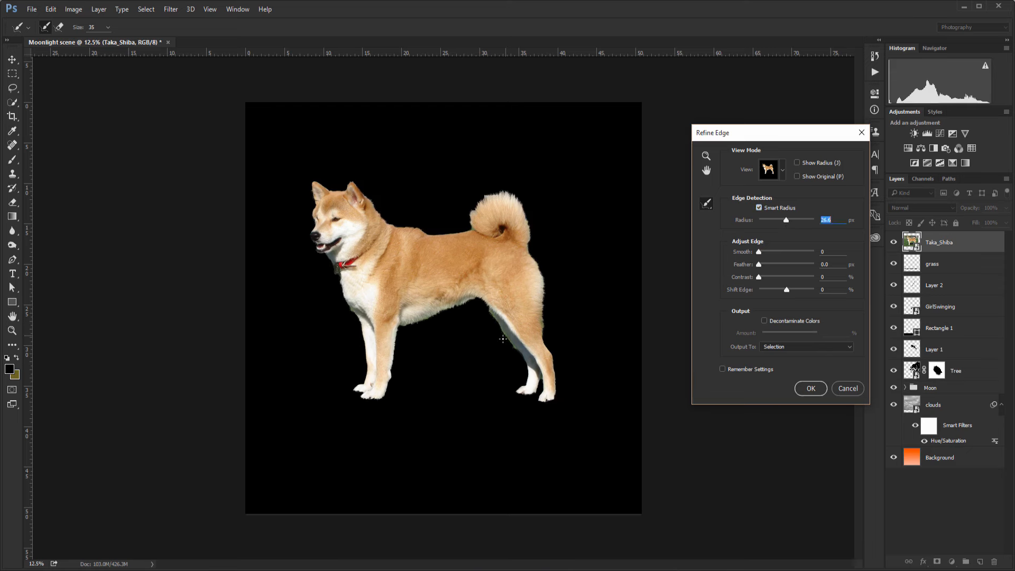
mouse_move(506, 337)
left_mouse_down()
mouse_move(490, 314)
mouse_move(496, 340)
left_mouse_up()
left_click(811, 388)
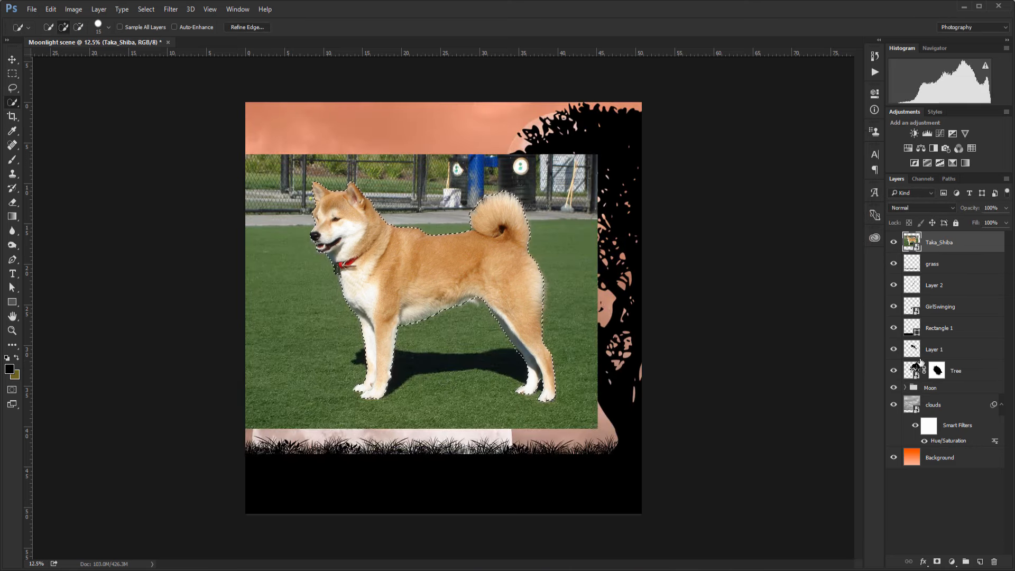
left_click(937, 561)
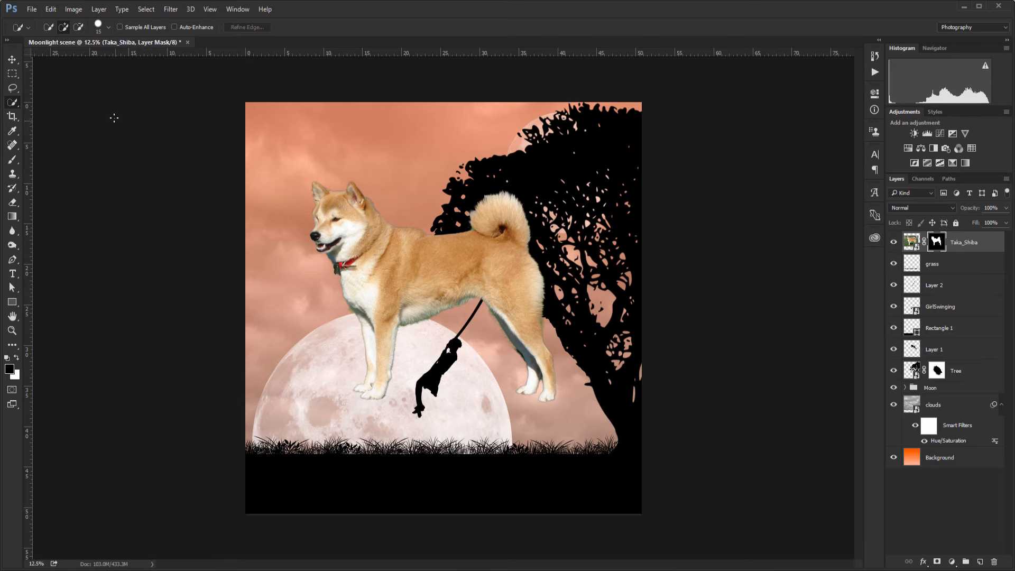
Scale the masked dog down to about 28% and flip it horizontally
left_click(50, 9)
left_click(69, 223)
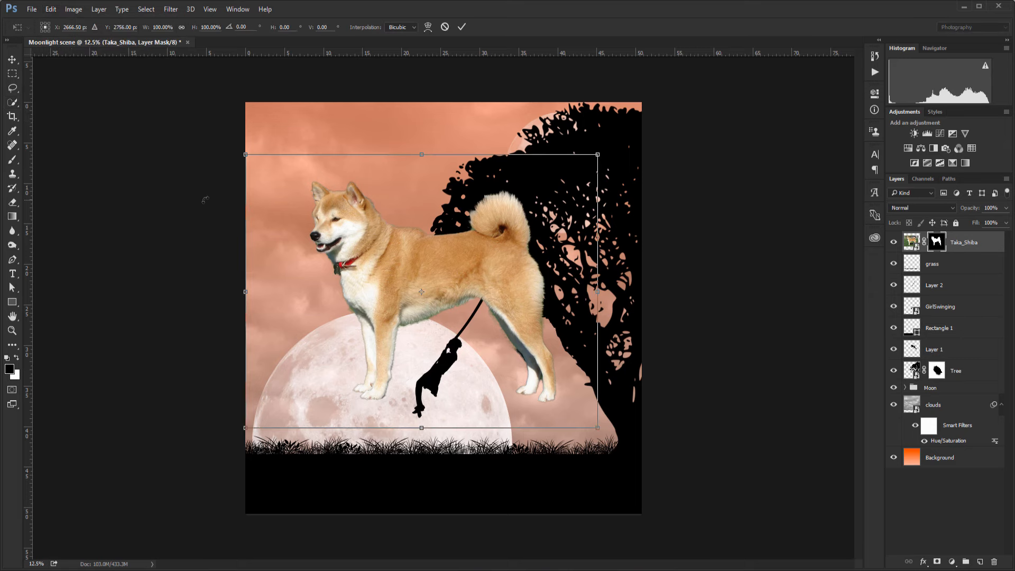
left_click_drag(246, 154, 498, 351)
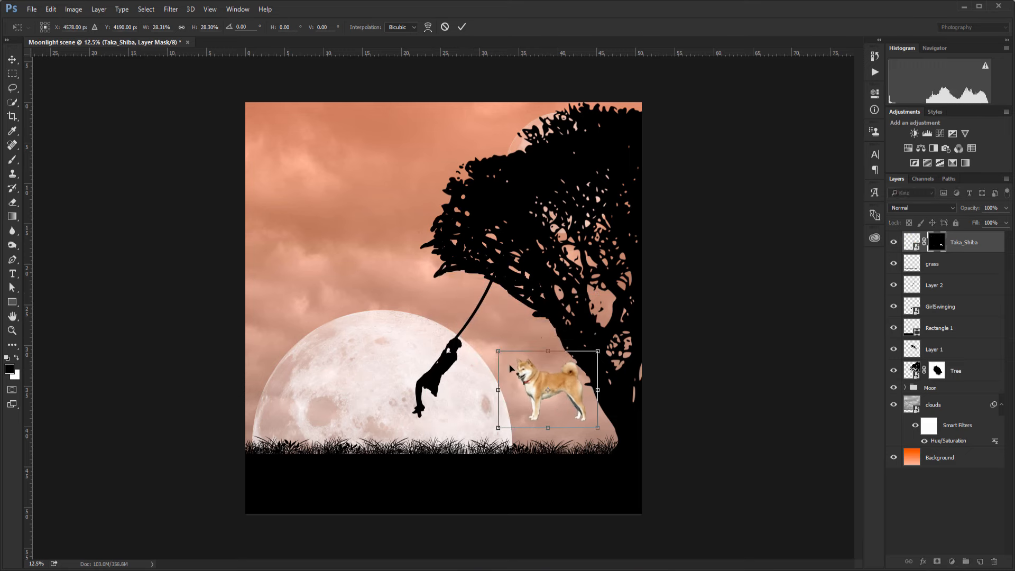
right_click(524, 384)
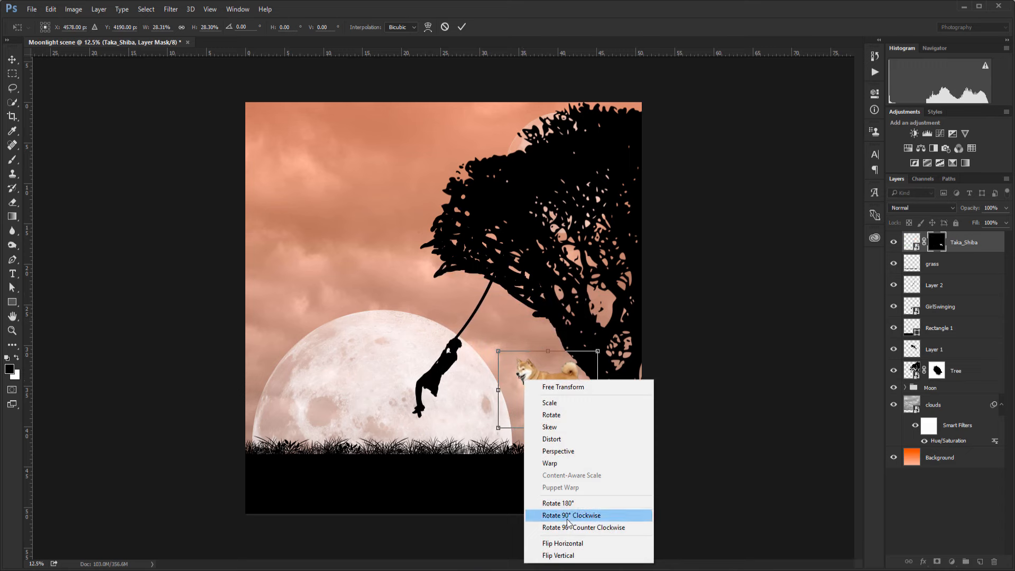
left_click(562, 543)
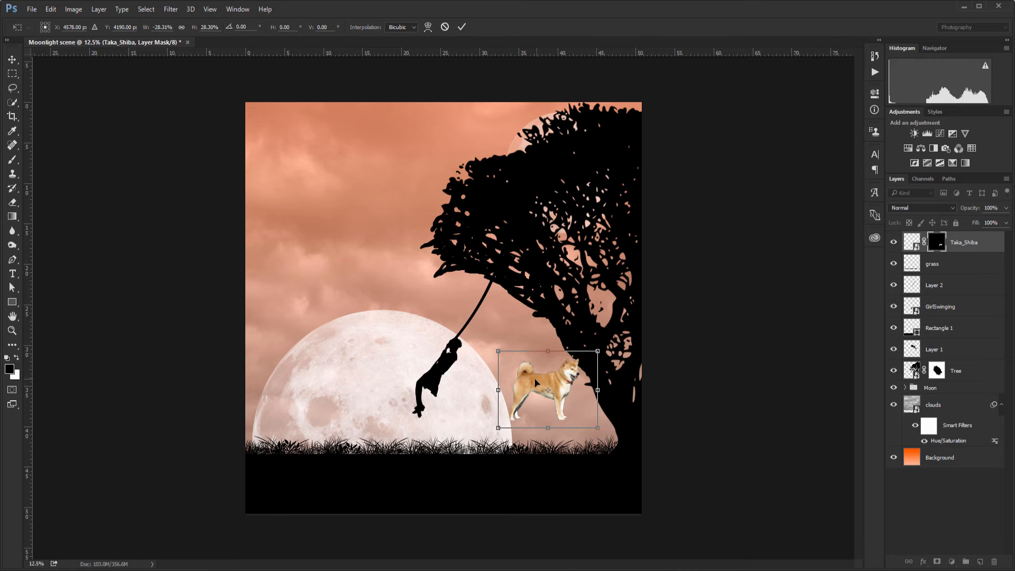
Position the dog on the grass in front of the moon at about 25.4% scale, rotated about -9.5°
left_click_drag(536, 381, 305, 423)
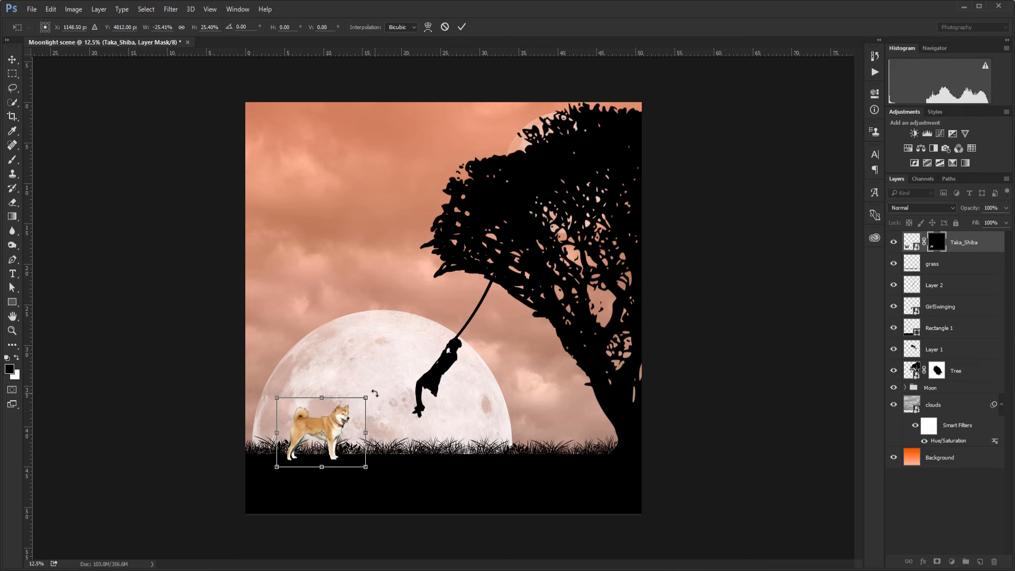
left_click_drag(374, 392, 365, 388)
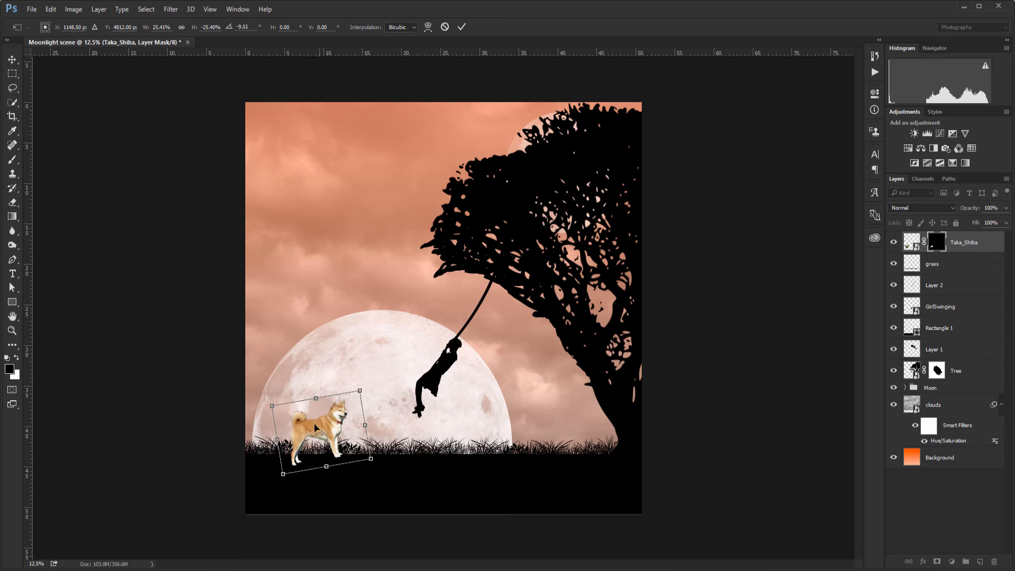
left_click_drag(309, 431, 310, 432)
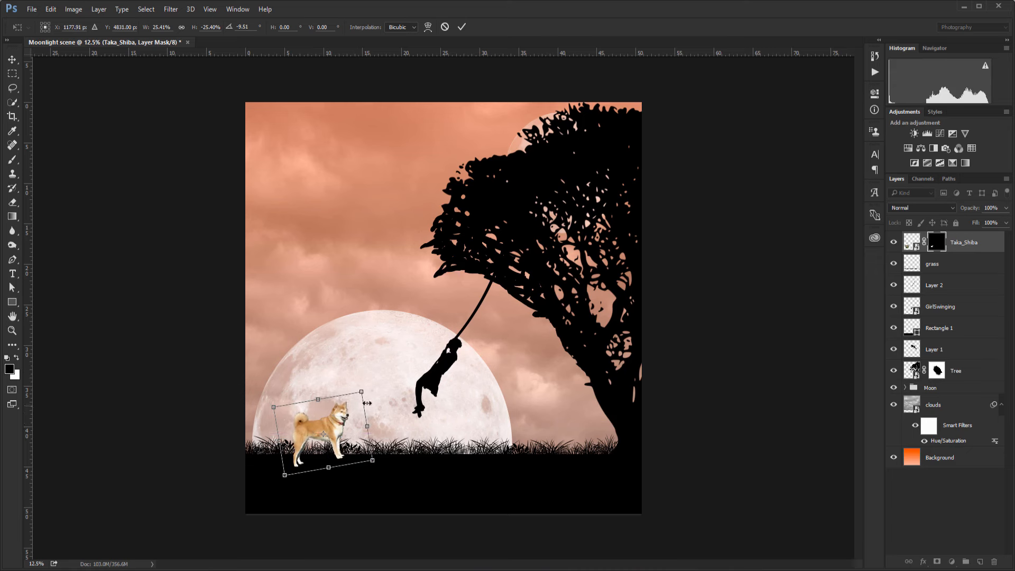
left_click(462, 26)
key("w")
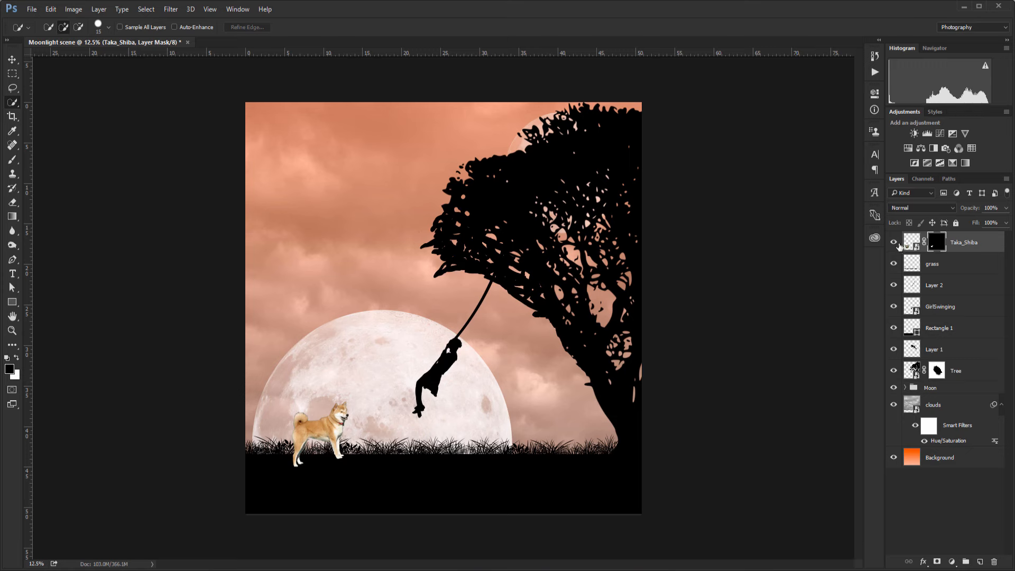
Turn the dog into a black silhouette with a clipped Hue/Saturation adjustment at Lightness -100
left_click(913, 163)
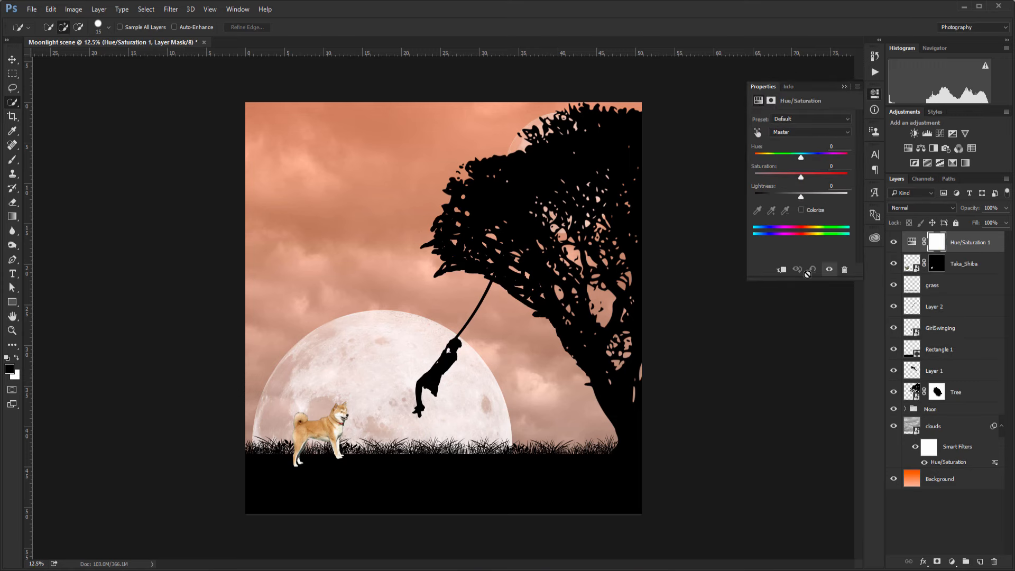
left_click(782, 270)
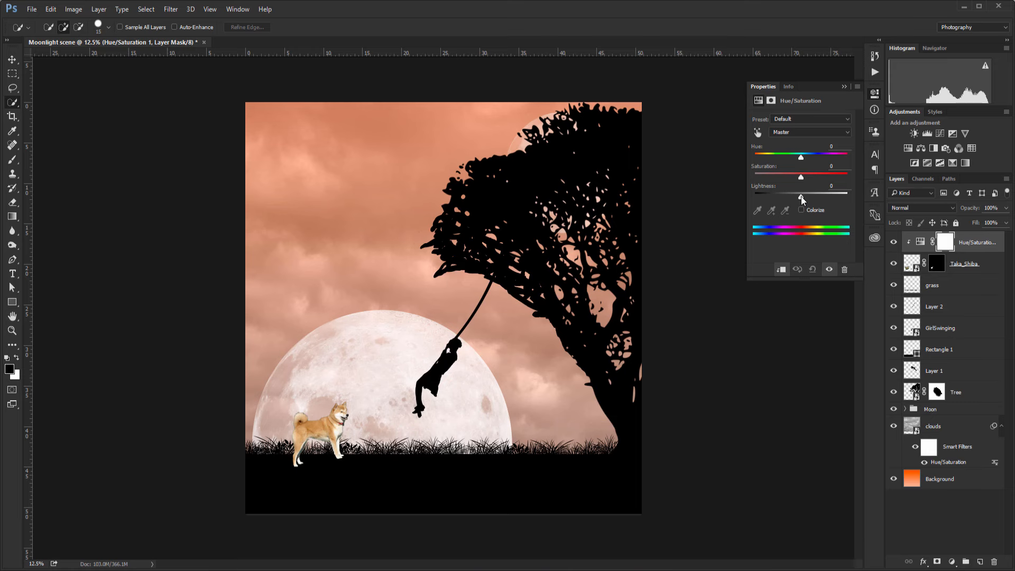
left_click_drag(799, 196, 753, 198)
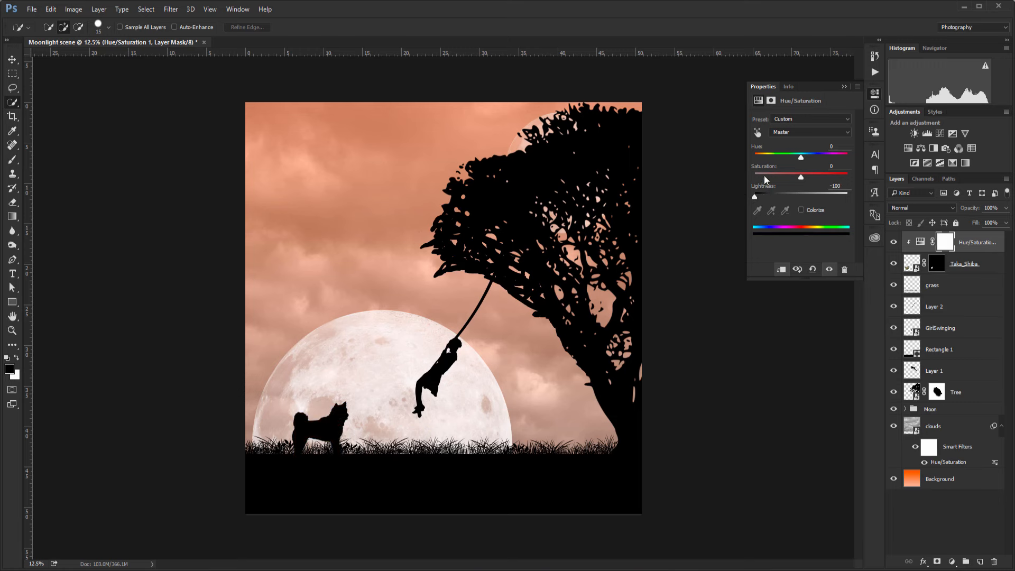
left_click(845, 87)
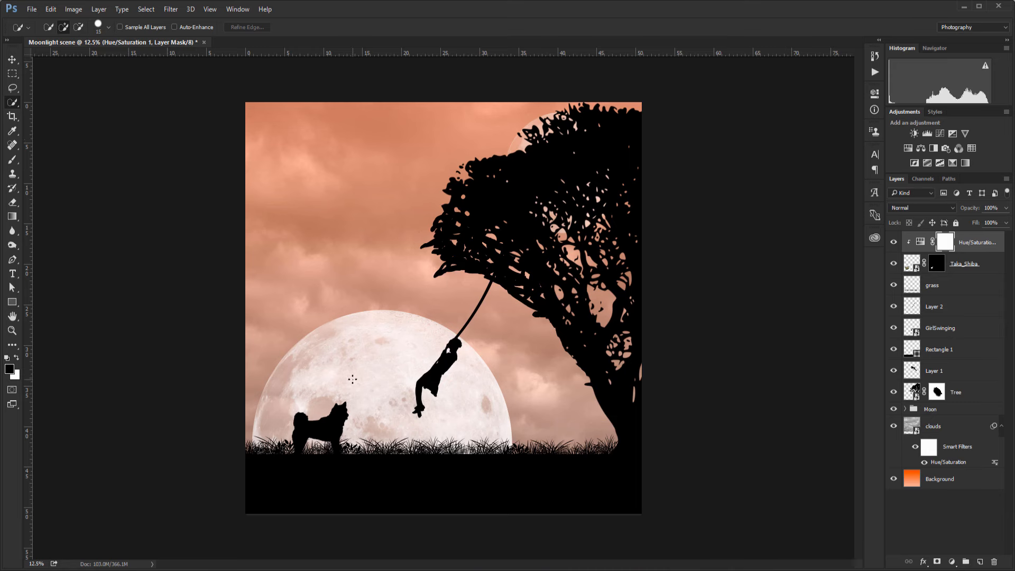
Shift the dog silhouette slightly left along the grass, and reselect its Hue/Saturation adjustment layer
key("v")
left_click_drag(326, 431, 320, 431)
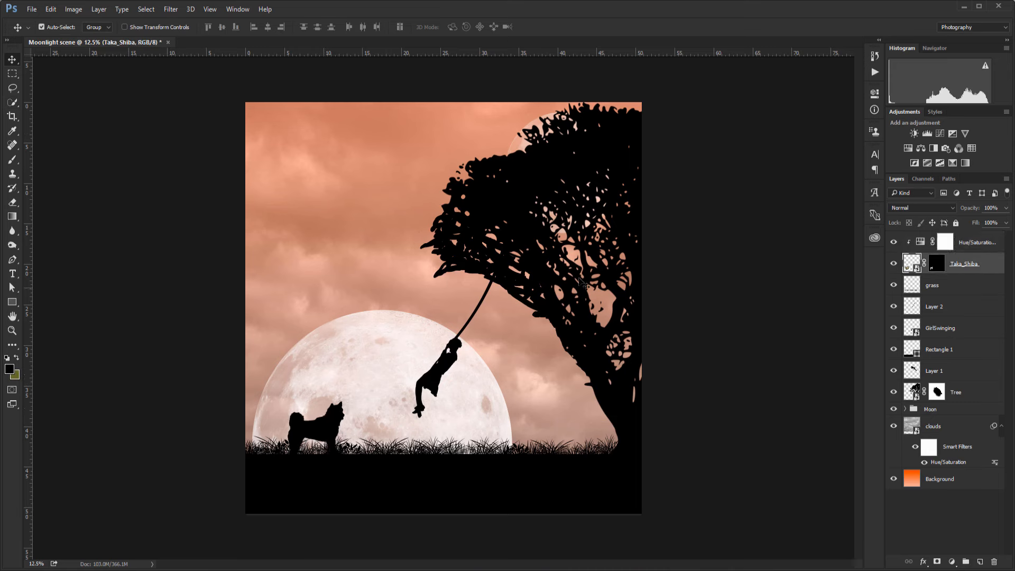
left_click(921, 242)
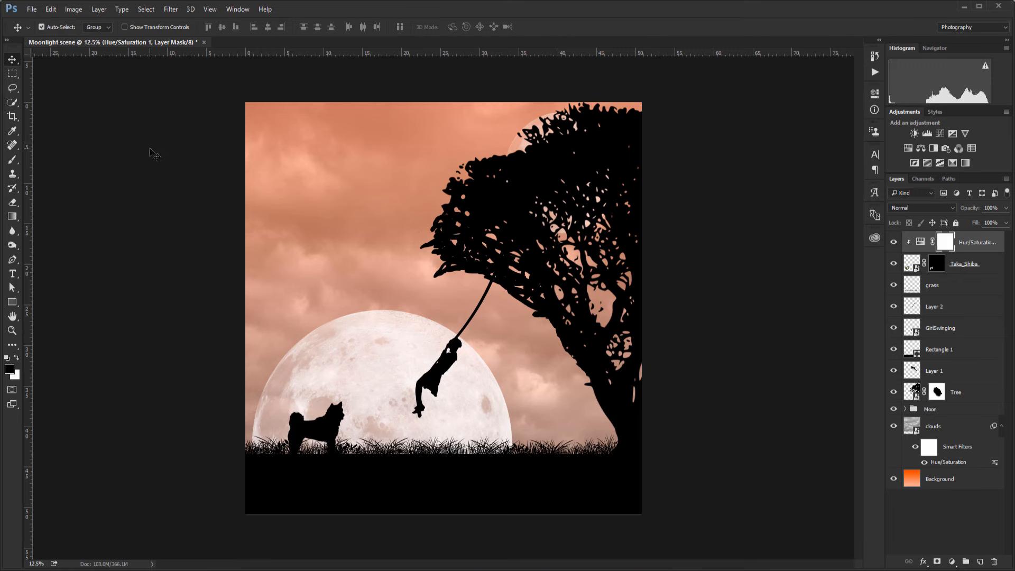
Place stars.jpg as an embedded image above the dog's Hue/Saturation adjustment
left_click(32, 9)
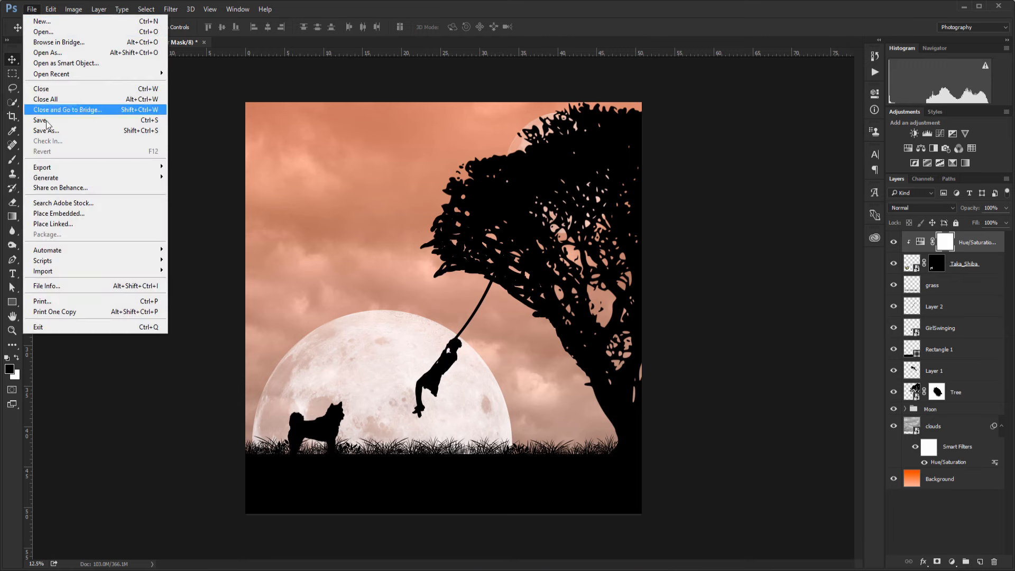
left_click(53, 213)
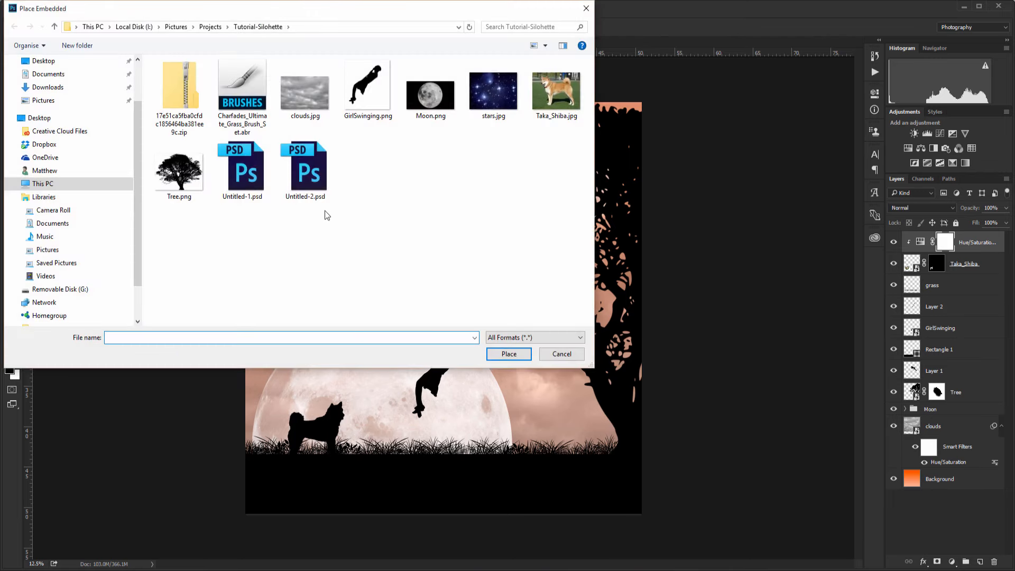
double_click(487, 119)
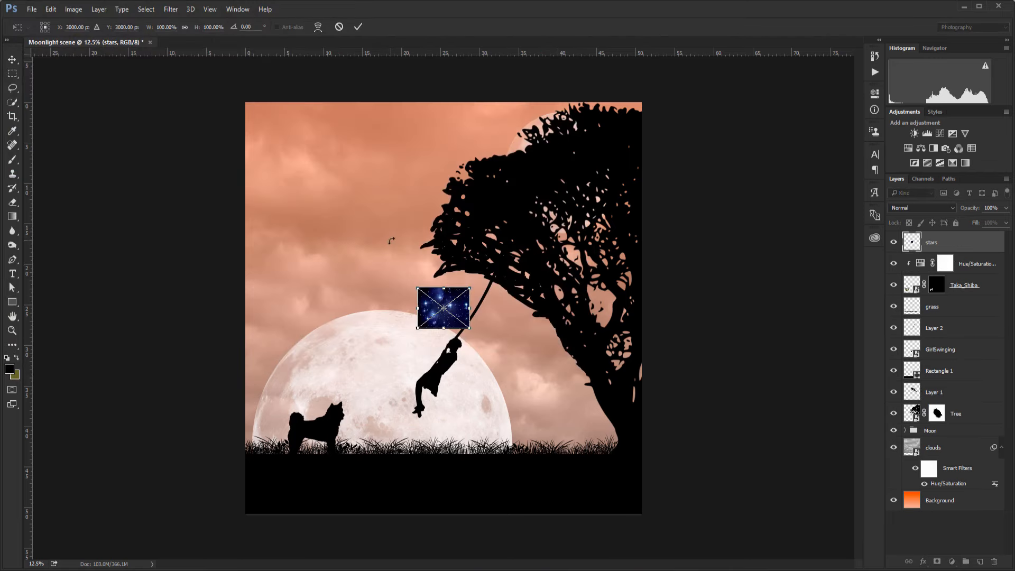
Stretch the stars image over the whole scene down to the ground line, at 750% width and 855.83% height
left_click_drag(414, 284, 225, 95)
left_click_drag(323, 156, 346, 180)
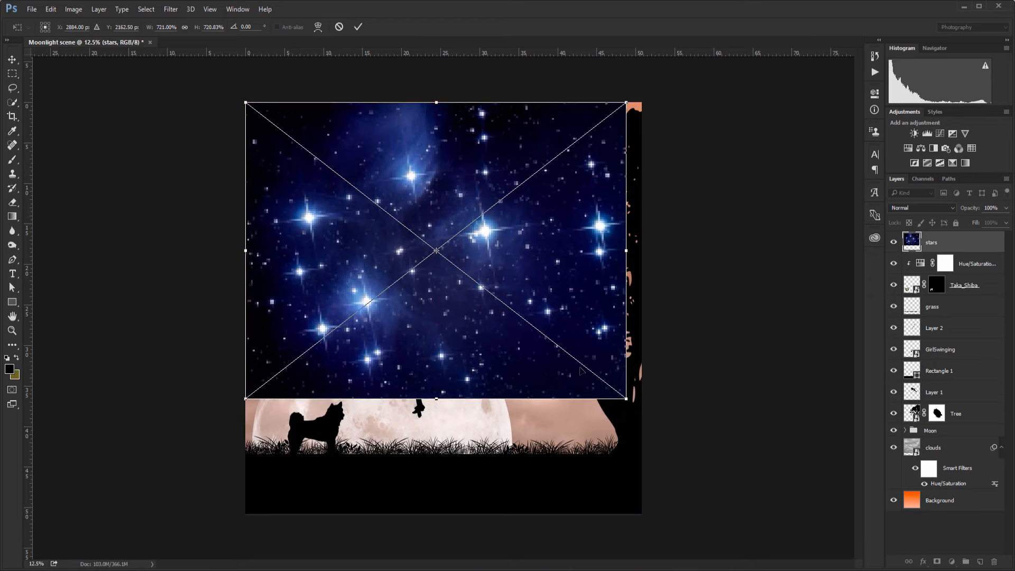
left_click_drag(625, 398, 638, 415)
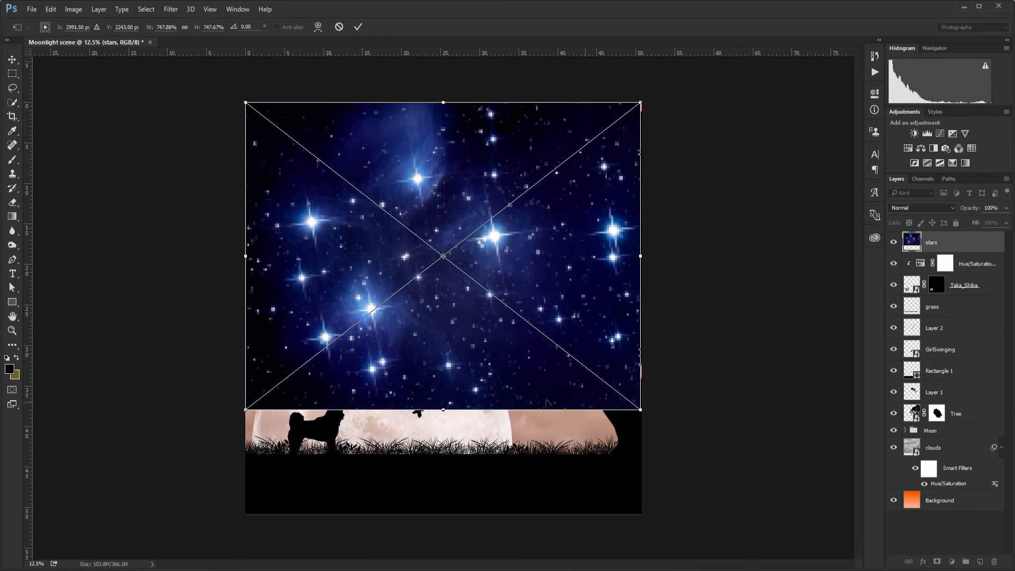
left_click_drag(443, 410, 442, 454)
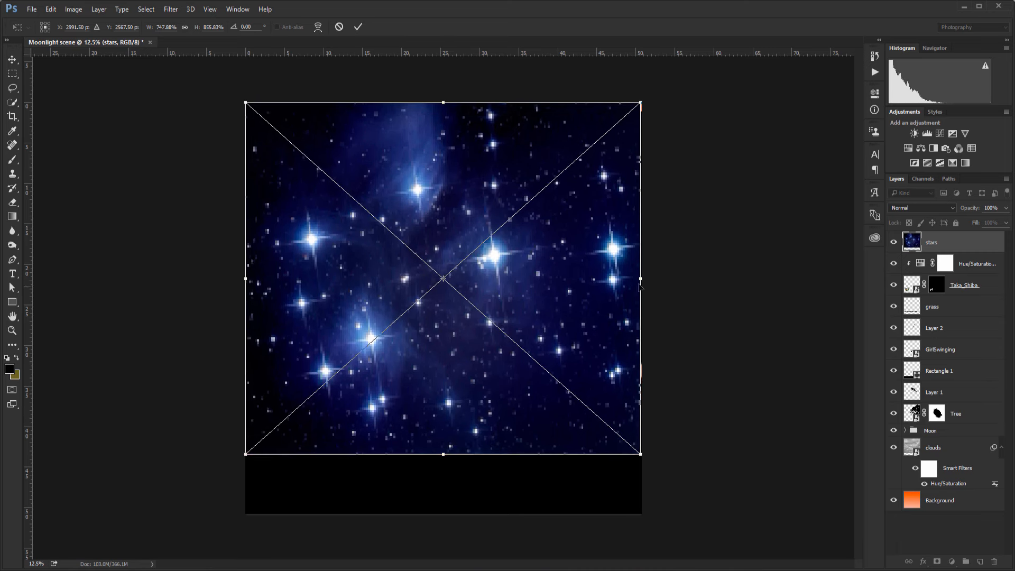
left_click_drag(640, 279, 638, 278)
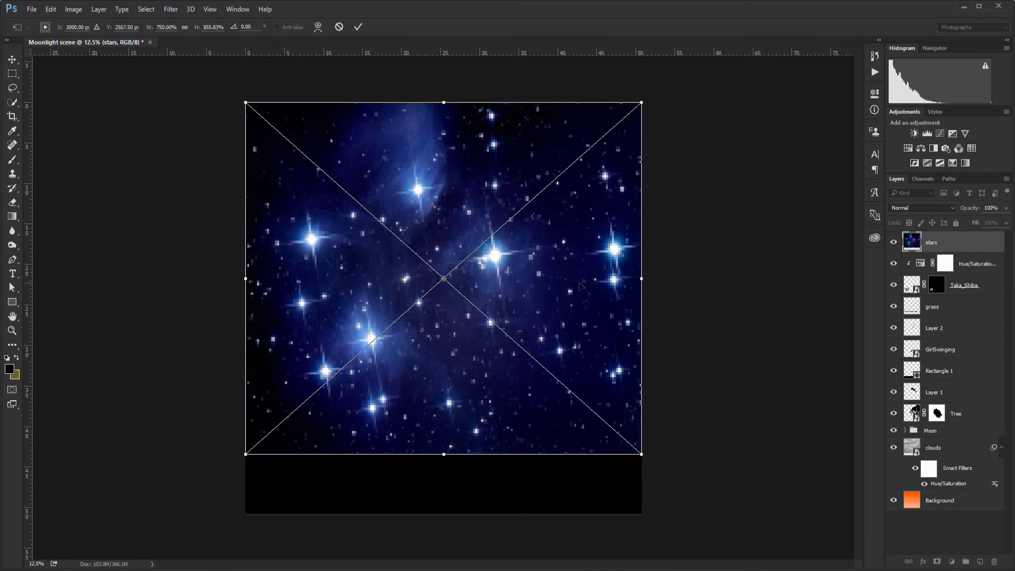
key("Return")
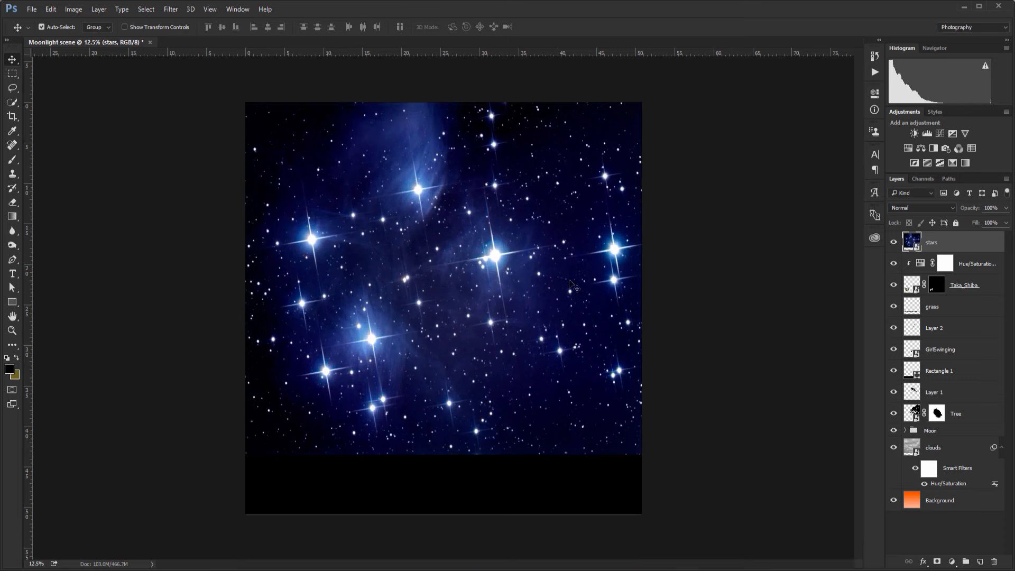
Set the stars layer's blend mode to Screen and add a layer mask to it
left_click(905, 207)
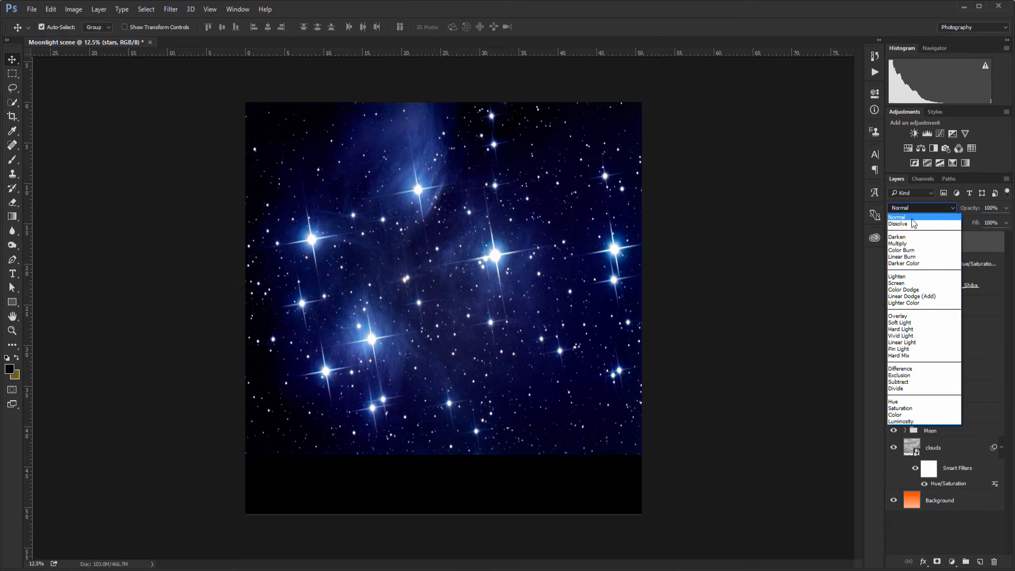
left_click(898, 283)
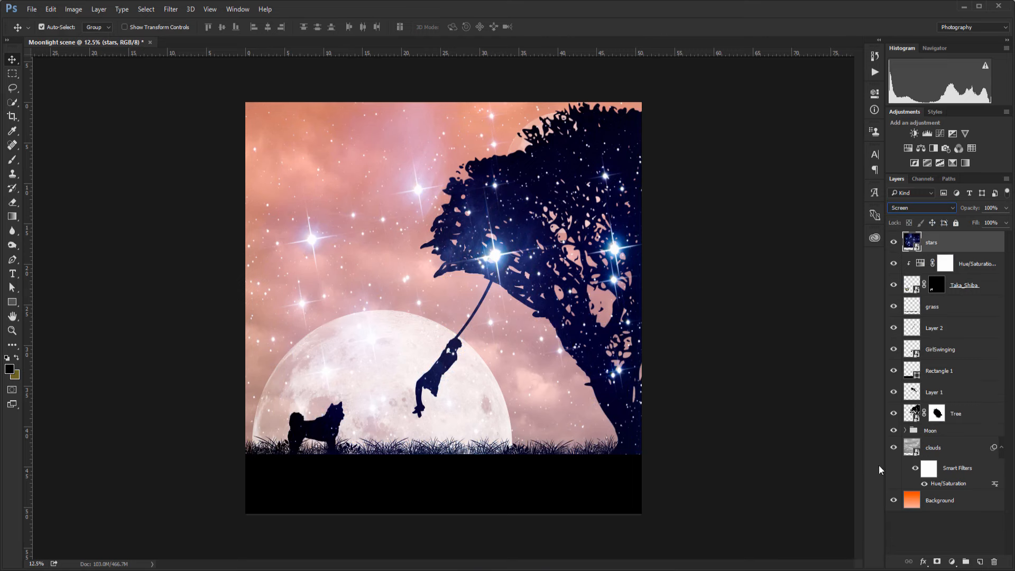
left_click(936, 563)
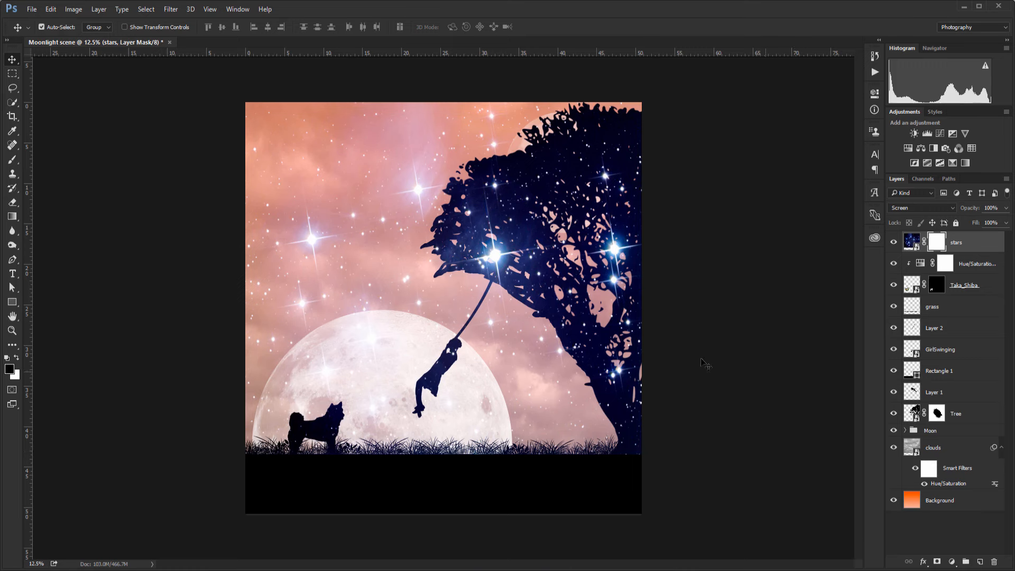
Choose the 35 px round brush, enlarge it to 900 px, and paint black on the mask over the tree's lower right edge
left_click(13, 159)
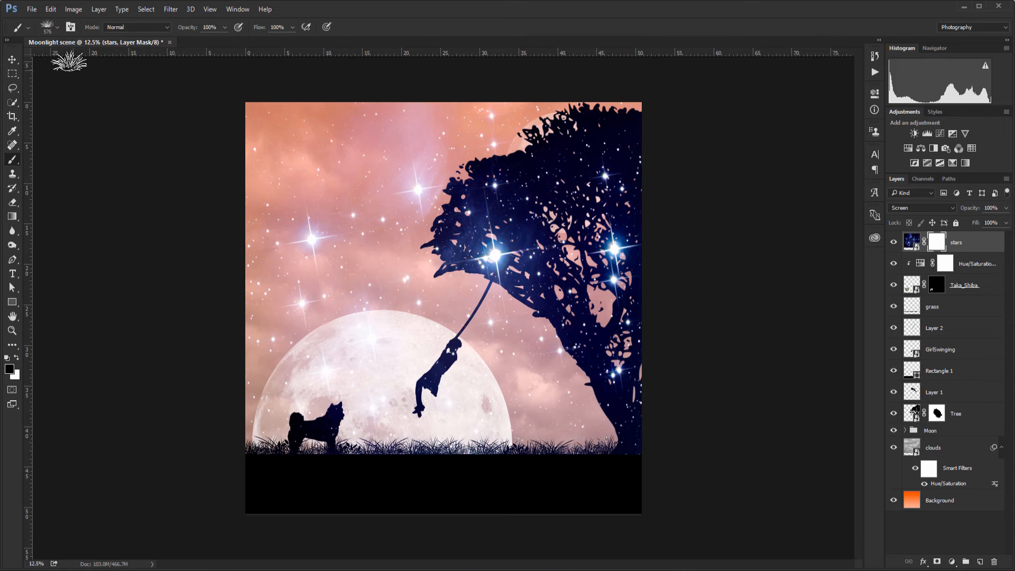
left_click(57, 29)
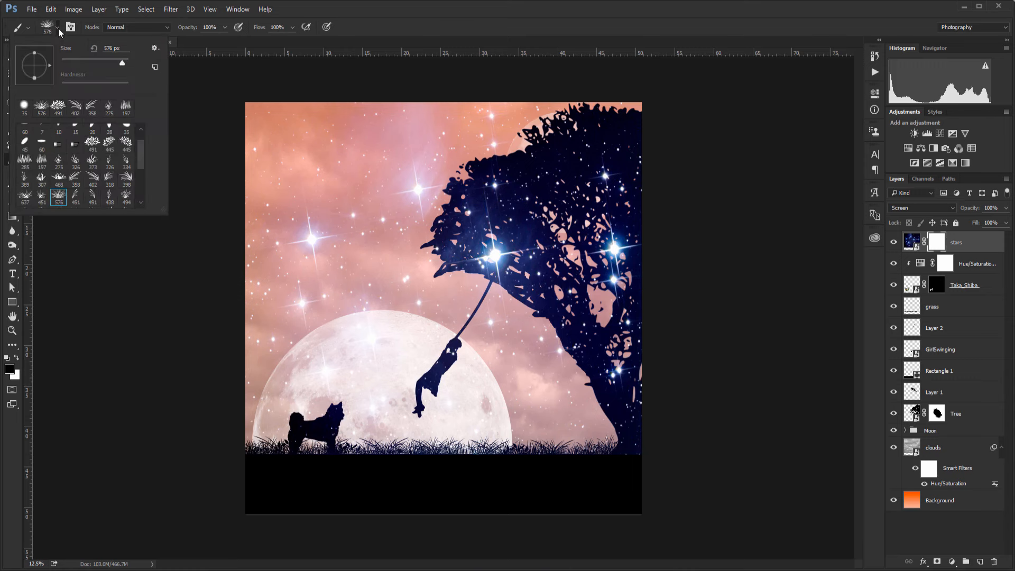
left_click(24, 106)
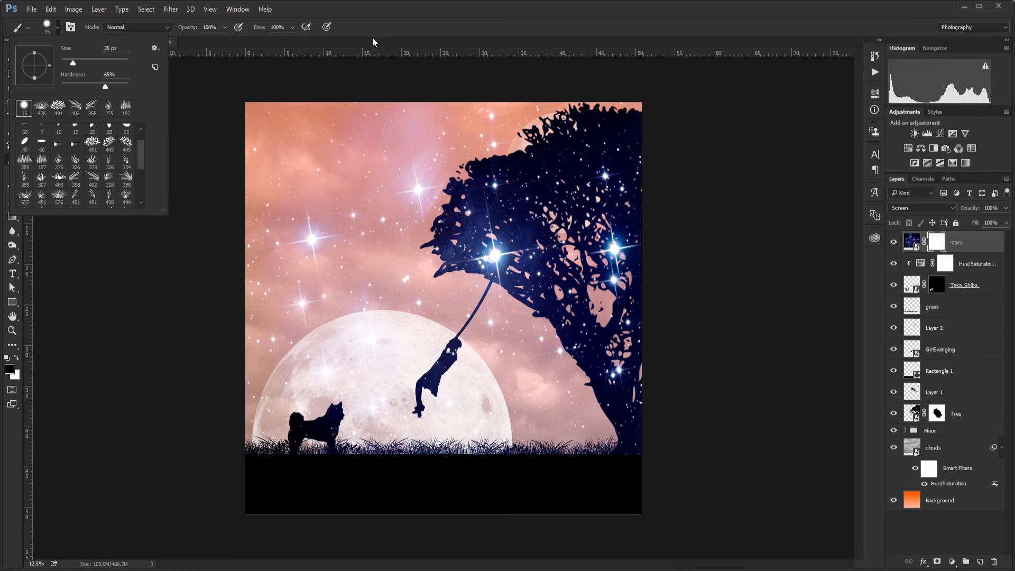
left_click(360, 68)
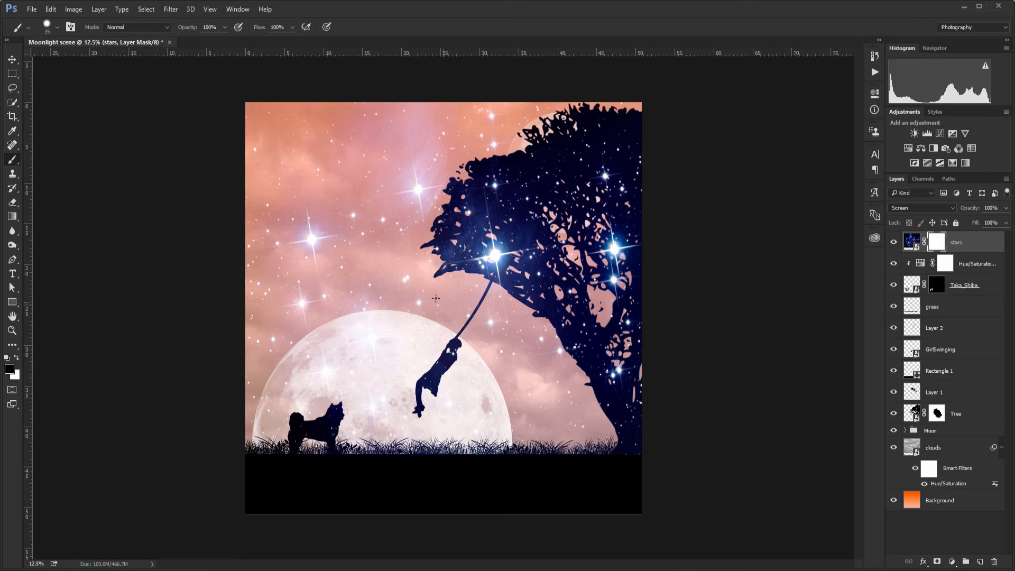
key("bracketright")
key("bracketright")
key("bracketright")
key("bracketright")
key("bracketright")
key("bracketright")
key("bracketright")
key("bracketright")
key("bracketright")
key("bracketright")
key("bracketright")
key("bracketright")
key("bracketright")
key("bracketright")
key("bracketright")
key("bracketright")
key("bracketright")
key("bracketright")
key("bracketright")
mouse_move(640, 303)
left_mouse_down()
mouse_move(622, 269)
mouse_move(644, 245)
mouse_move(624, 272)
mouse_move(647, 316)
mouse_move(629, 329)
mouse_move(635, 391)
left_mouse_up()
key("bracketright")
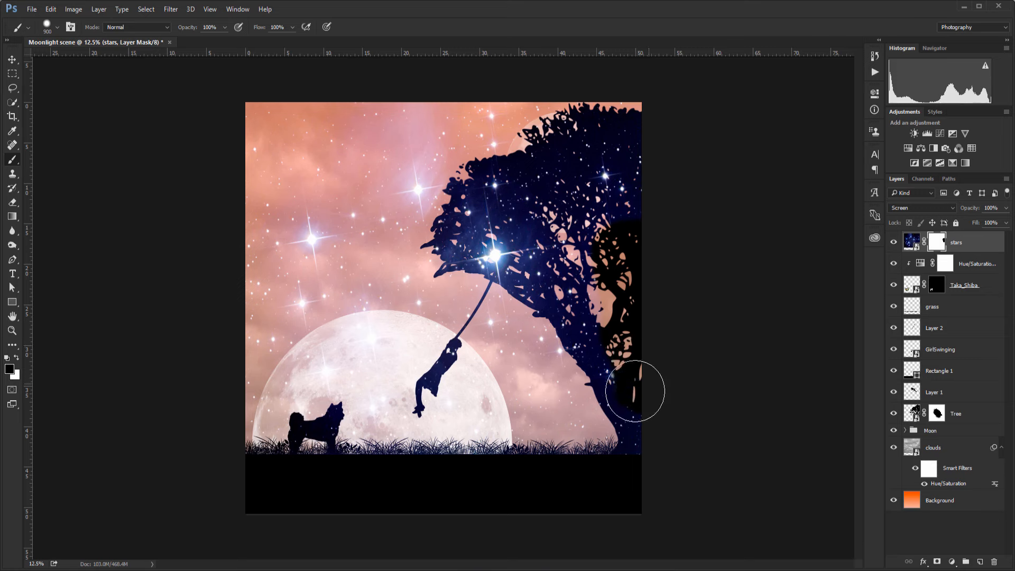
Lower the brush hardness to its minimum and mask the stars off the upper right of the tree
left_click(58, 29)
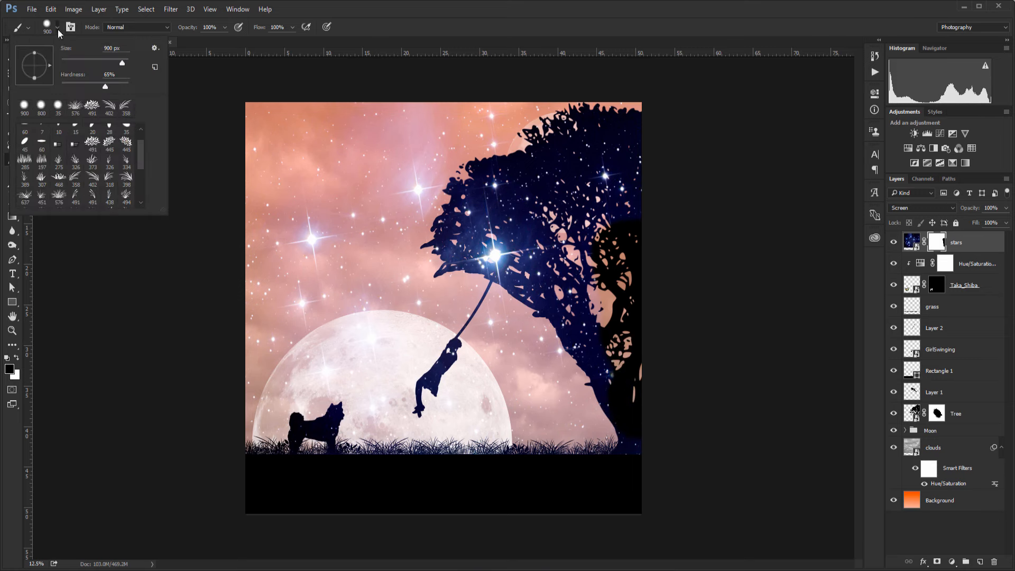
left_click_drag(105, 86, 57, 86)
left_click(389, 30)
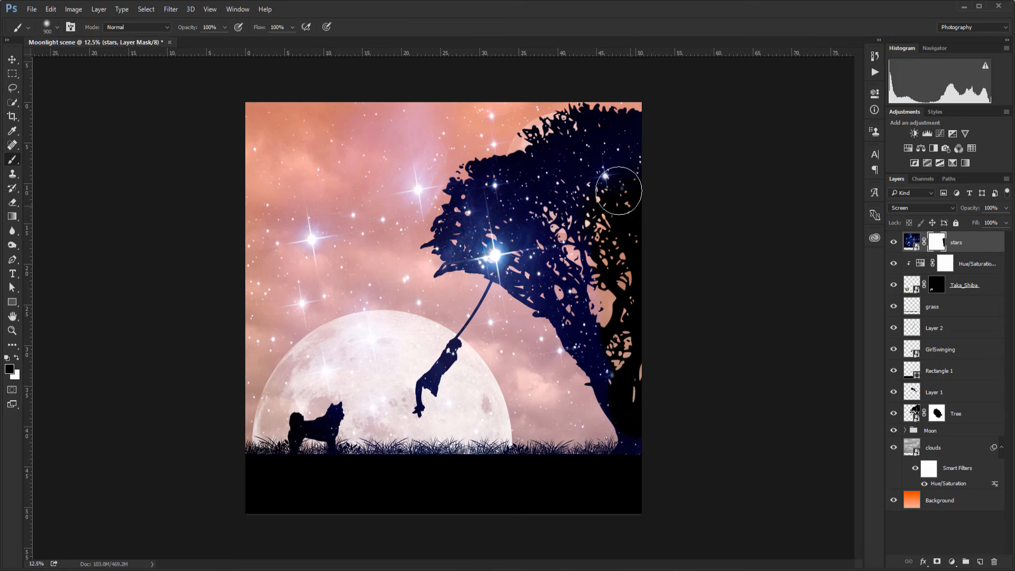
mouse_move(618, 190)
left_mouse_down()
mouse_move(607, 170)
mouse_move(620, 154)
left_mouse_up()
Enlarge the soft brush to 1900 px and mask the stars off the remaining tree, the girl, the dog and the large moon
key("]")
key("]")
key("]")
key("]")
key("]")
key("]")
key("]")
key("]")
key("]")
key("]")
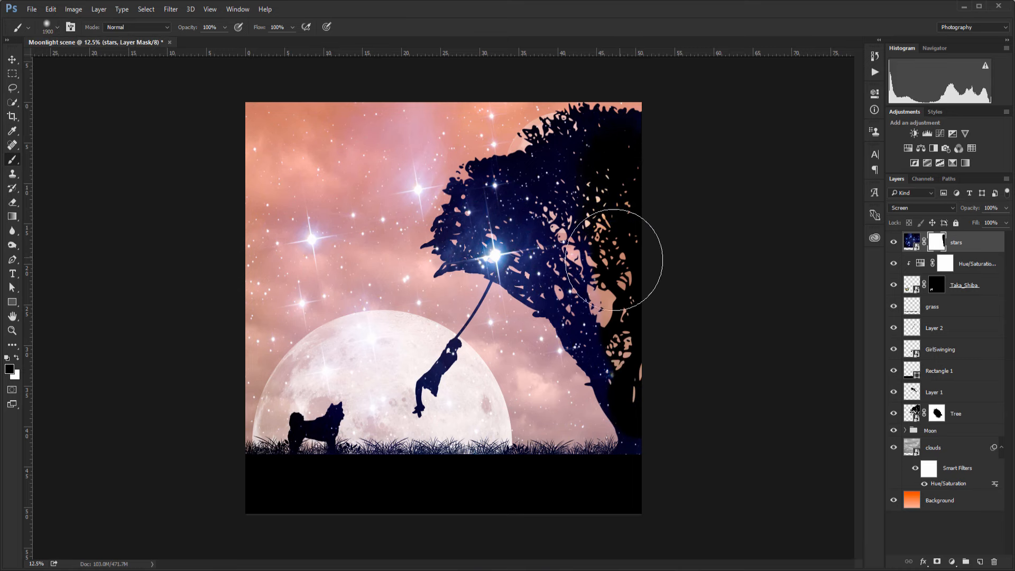
mouse_move(614, 260)
left_mouse_down()
mouse_move(583, 240)
mouse_move(579, 249)
mouse_move(531, 247)
mouse_move(506, 235)
mouse_move(513, 218)
mouse_move(500, 225)
mouse_move(503, 205)
mouse_move(477, 237)
mouse_move(491, 250)
mouse_move(542, 201)
mouse_move(556, 163)
mouse_move(582, 203)
mouse_move(558, 269)
mouse_move(596, 386)
mouse_move(569, 409)
mouse_move(623, 432)
mouse_move(494, 424)
mouse_move(431, 457)
mouse_move(381, 457)
mouse_move(351, 427)
mouse_move(314, 446)
mouse_move(329, 420)
mouse_move(436, 403)
mouse_move(404, 383)
mouse_move(444, 403)
mouse_move(381, 396)
left_mouse_up()
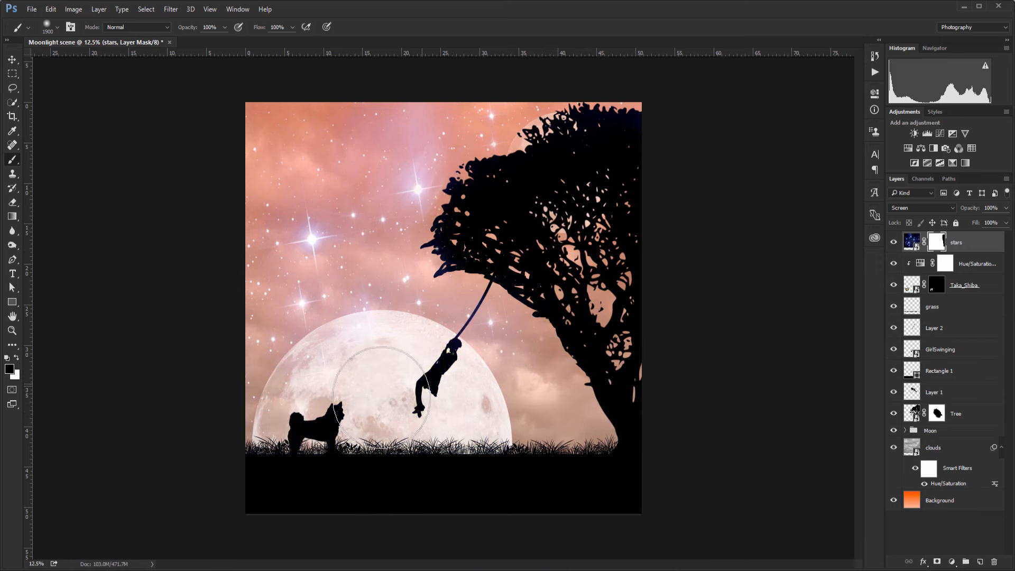
Shrink the soft brush and mask the stars off the rope above the girl
key("bracketleft")
key("bracketleft")
key("bracketleft")
key("bracketleft")
key("bracketleft")
key("bracketleft")
key("bracketleft")
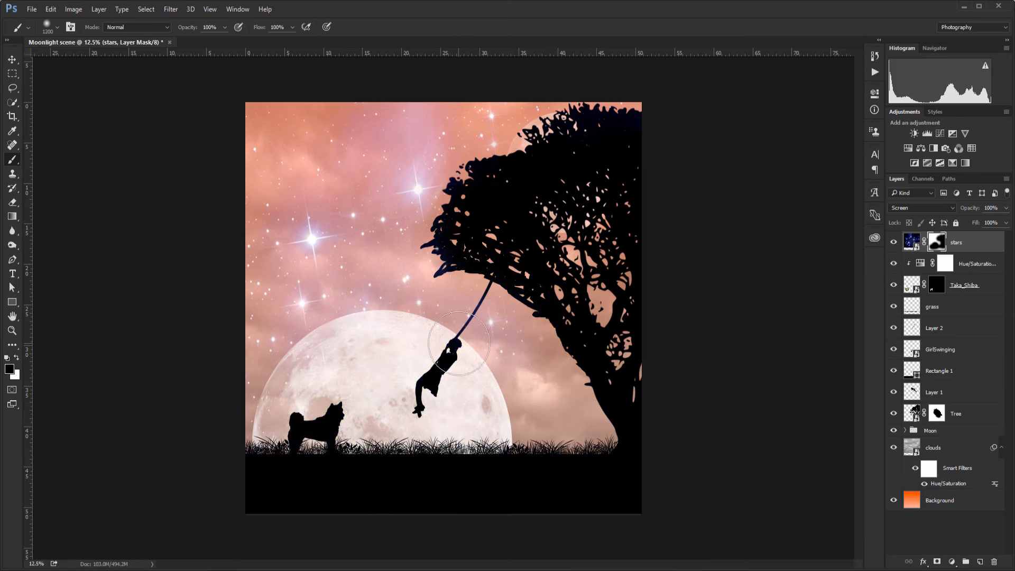
key("bracketleft")
key("bracketleft")
key("bracketleft")
key("bracketleft")
key("bracketleft")
key("bracketleft")
key("bracketleft")
key("bracketleft")
key("bracketleft")
key("bracketleft")
key("bracketleft")
key("bracketleft")
key("bracketleft")
left_click_drag(459, 337, 483, 299)
Enlarge the soft brush to 1500 px and switch to the Move tool
key("bracketright")
key("bracketright")
key("bracketright")
key("bracketright")
key("bracketright")
key("bracketright")
key("bracketright")
key("bracketright")
key("bracketright")
key("bracketright")
key("bracketright")
key("bracketright")
key("bracketright")
key("bracketright")
key("bracketright")
key("bracketright")
key("bracketright")
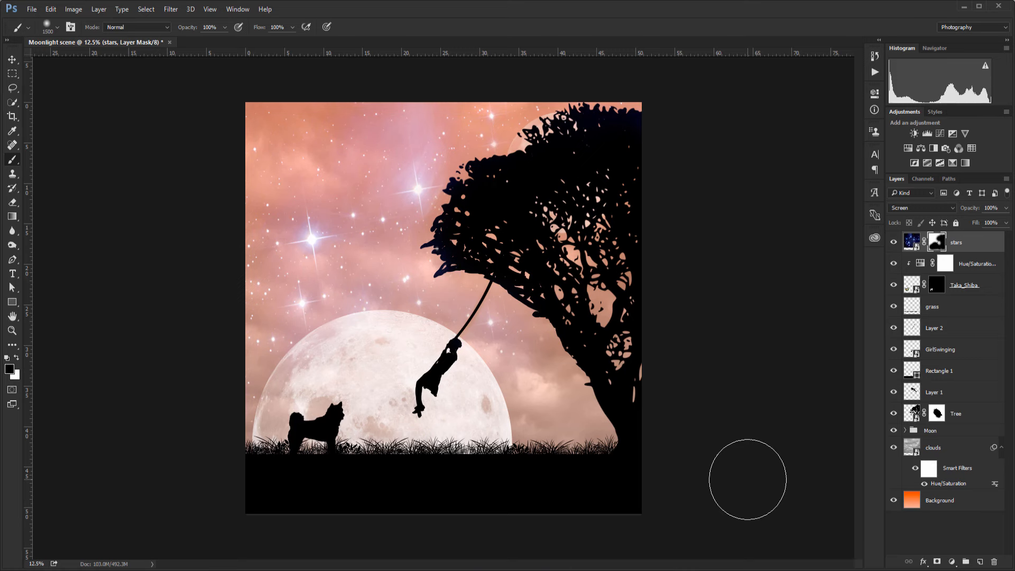
key("v")
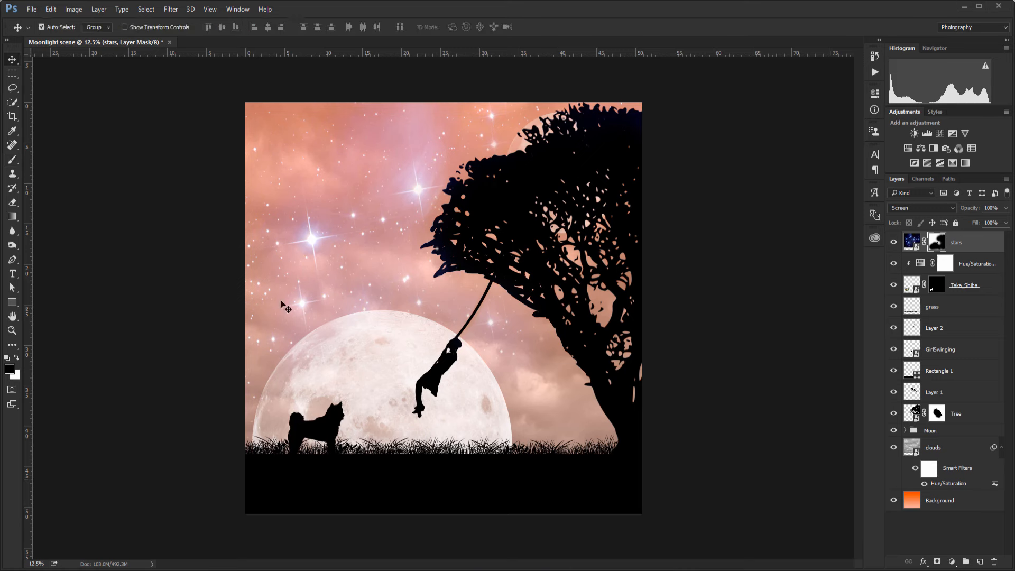